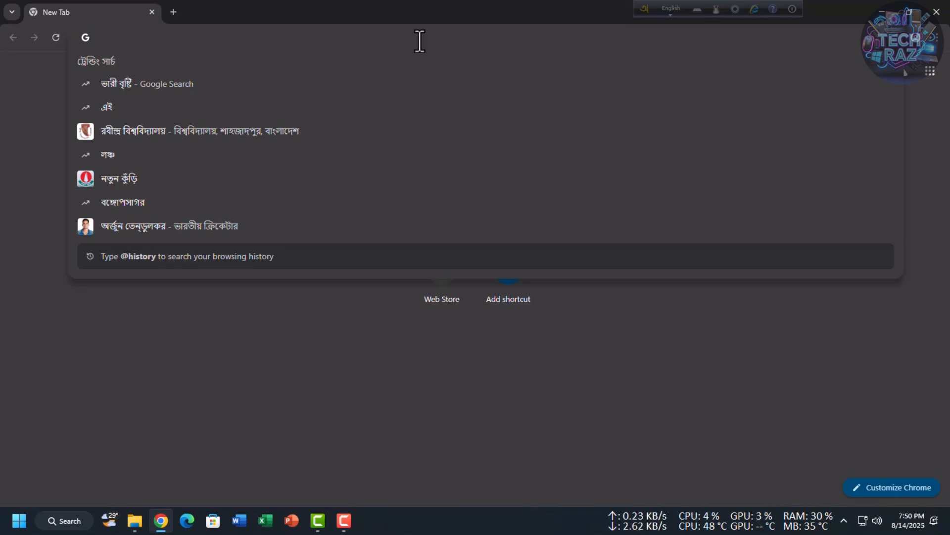
# Search the web for "autounattend xml file generator" and open the schneegans.de result for generating autounattend.xml files for Windows 10/11
pyautogui.write('aut')
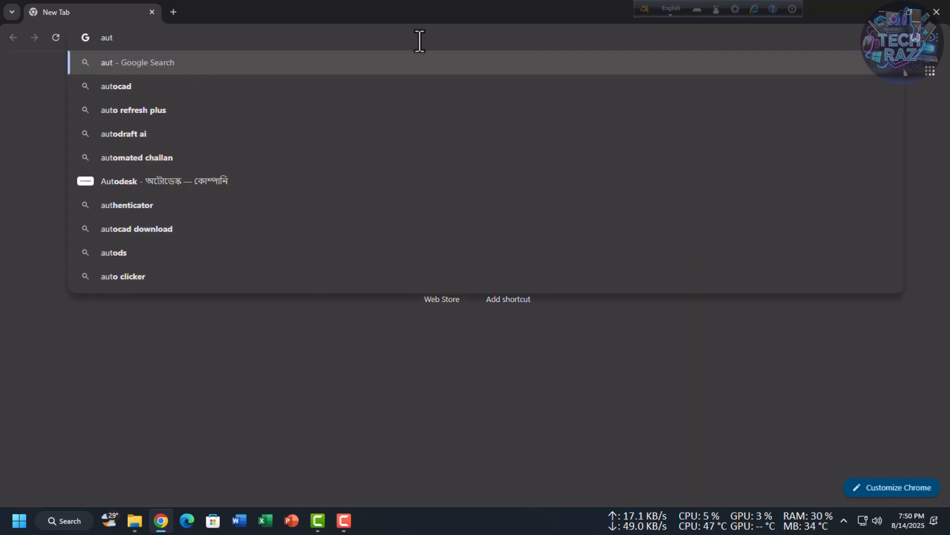
pyautogui.write('o ')
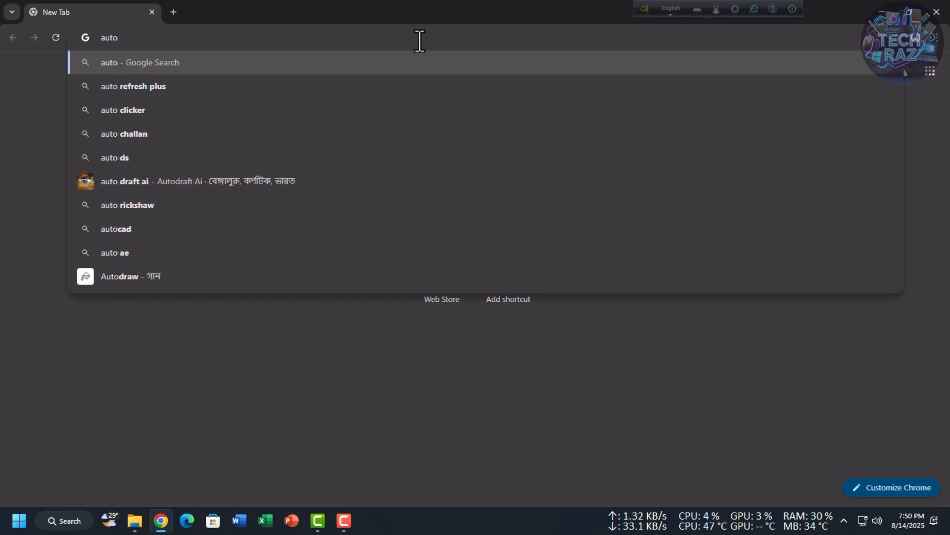
pyautogui.write('unatten')
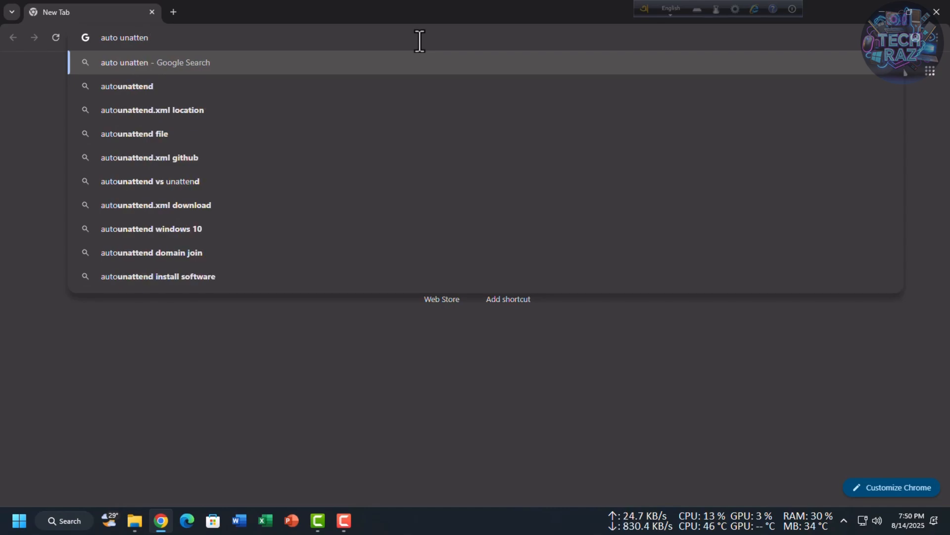
pyautogui.press('Down')
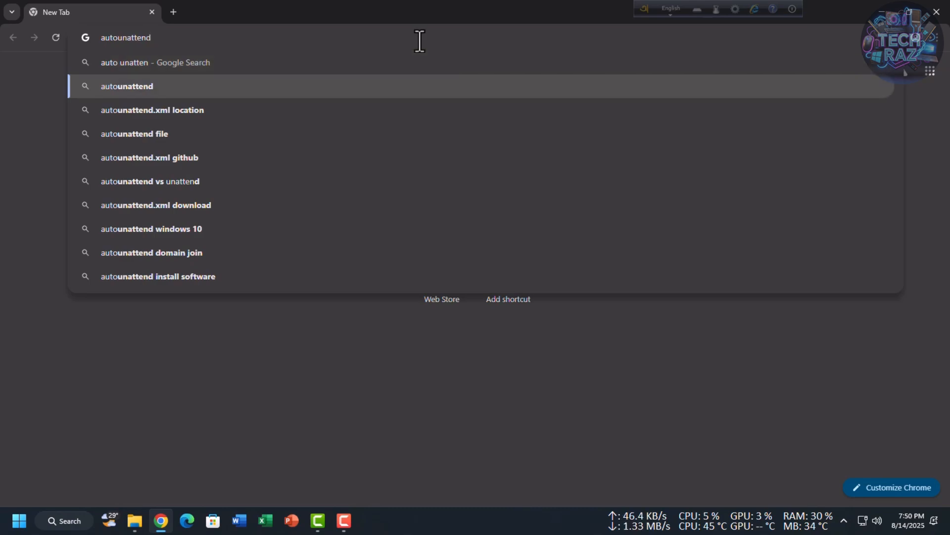
pyautogui.write('xml')
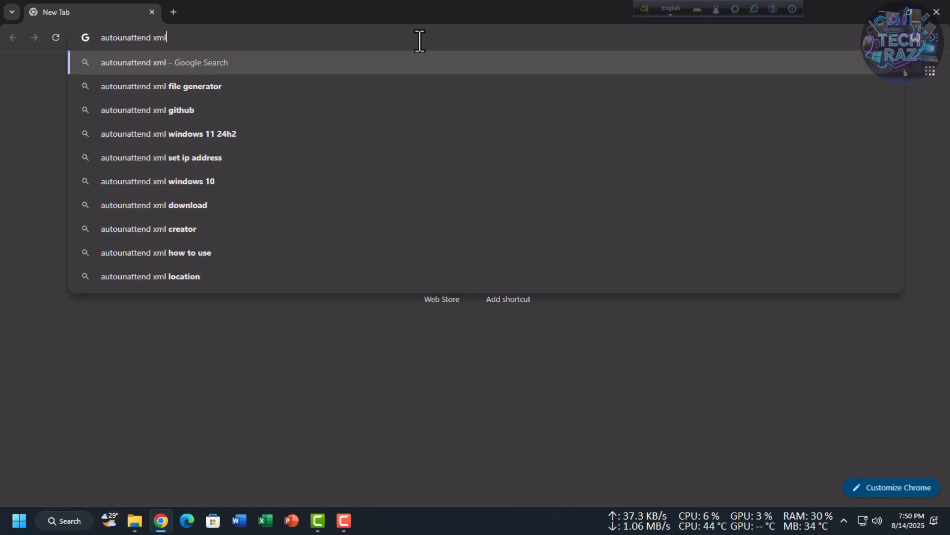
pyautogui.press('Down')
pyautogui.press('Return')
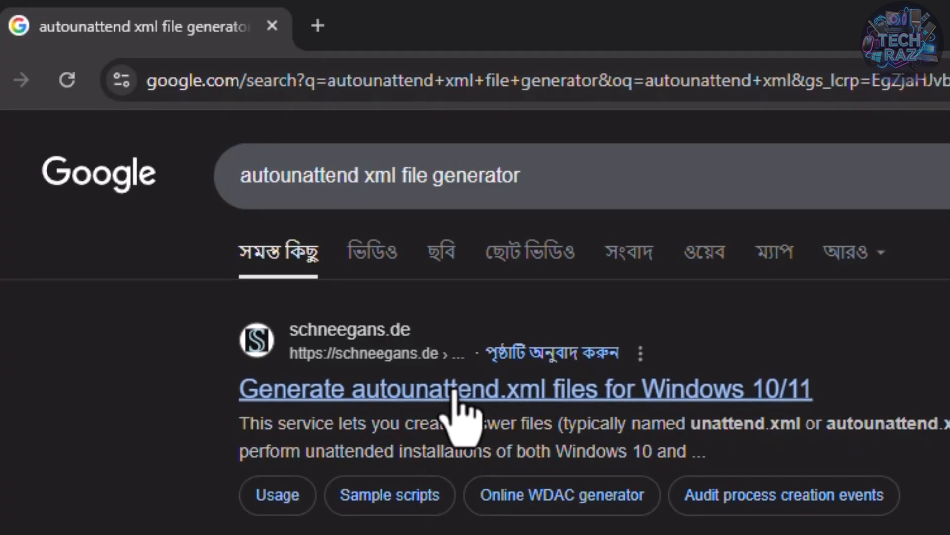
pyautogui.click(453, 390)
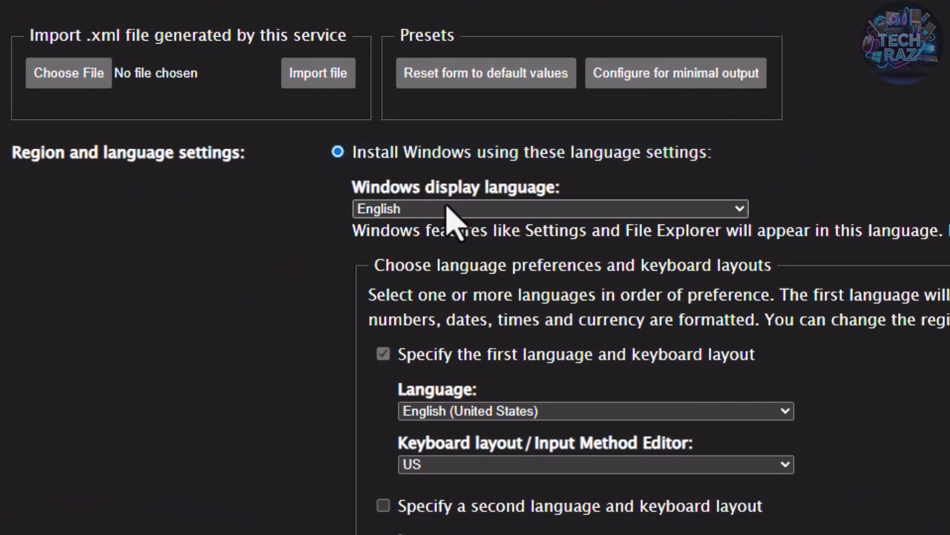
# Select Intel/AMD 64-bit as the processor architecture, leaving the English language and US keyboard settings as they are
pyautogui.scroll(-6, 590, 361)
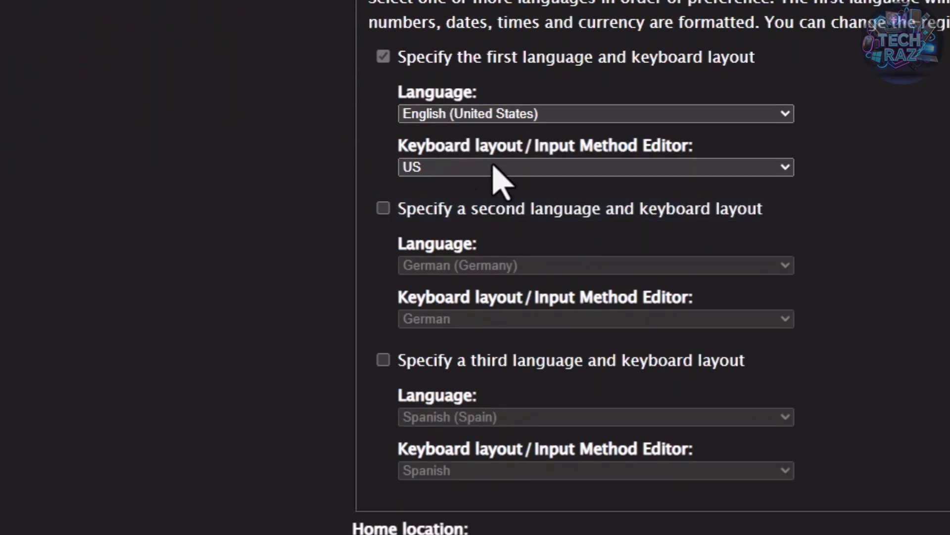
pyautogui.scroll(-10, 463, 243)
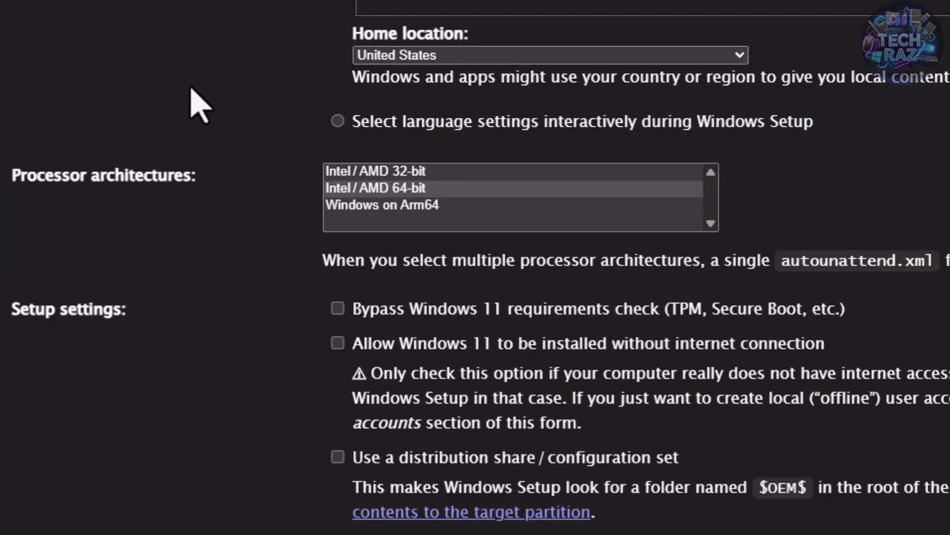
pyautogui.click(406, 190)
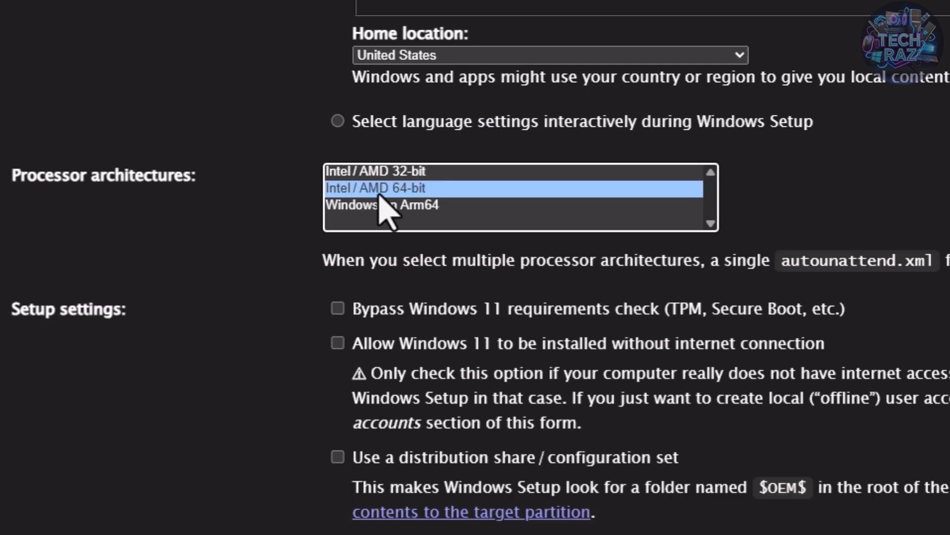
# In the setup settings, enable bypassing the Windows 11 requirements check and allowing installation without an internet connection
pyautogui.scroll(-4, 384, 196)
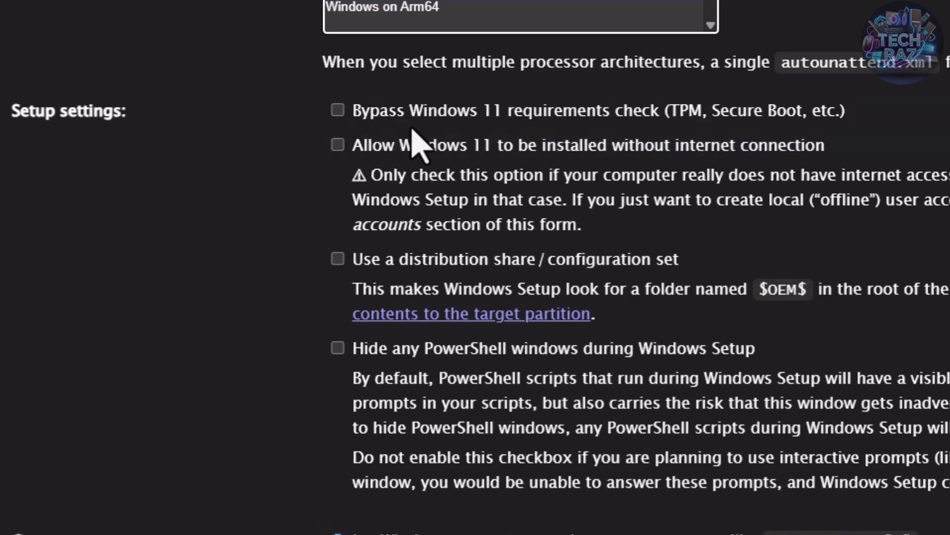
pyautogui.click(337, 109)
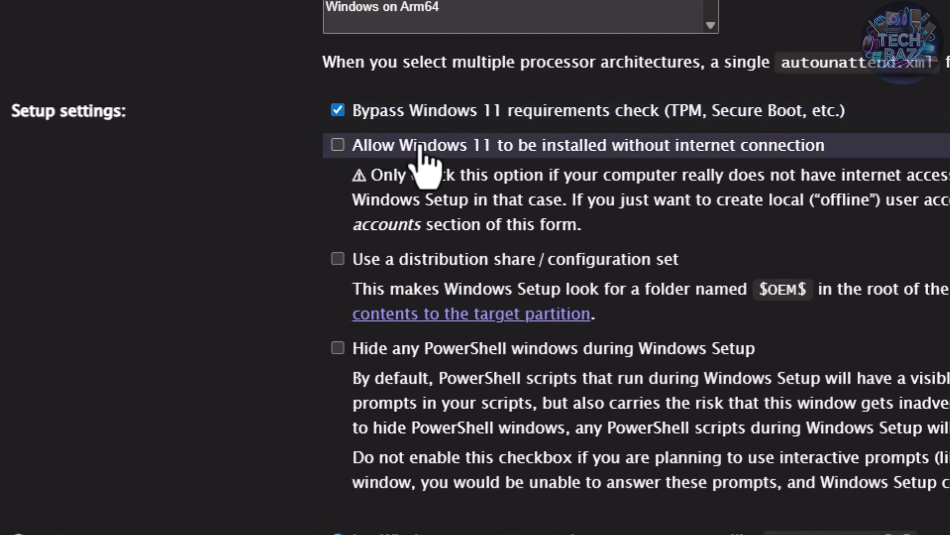
pyautogui.click(337, 145)
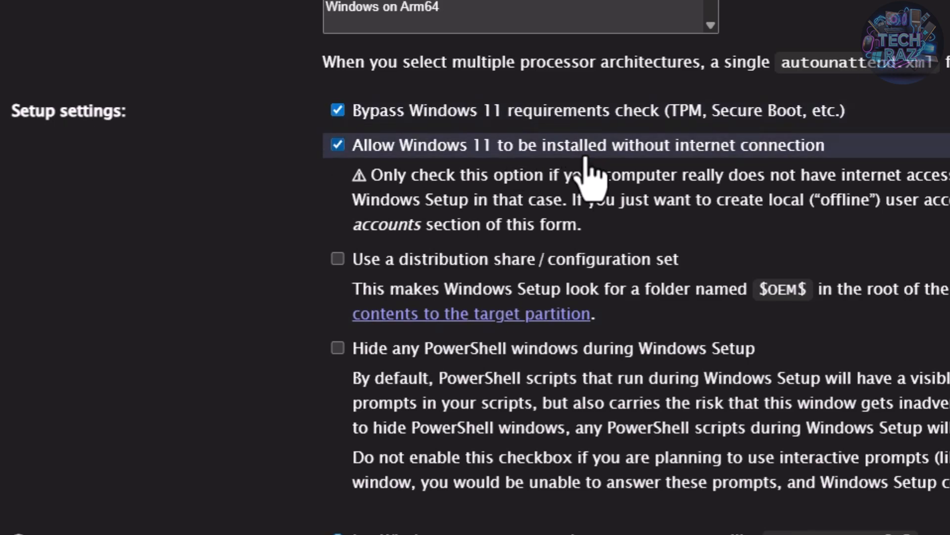
# Choose a custom computer name instead of a random one and set it to RAZ
pyautogui.scroll(-6, 354, 225)
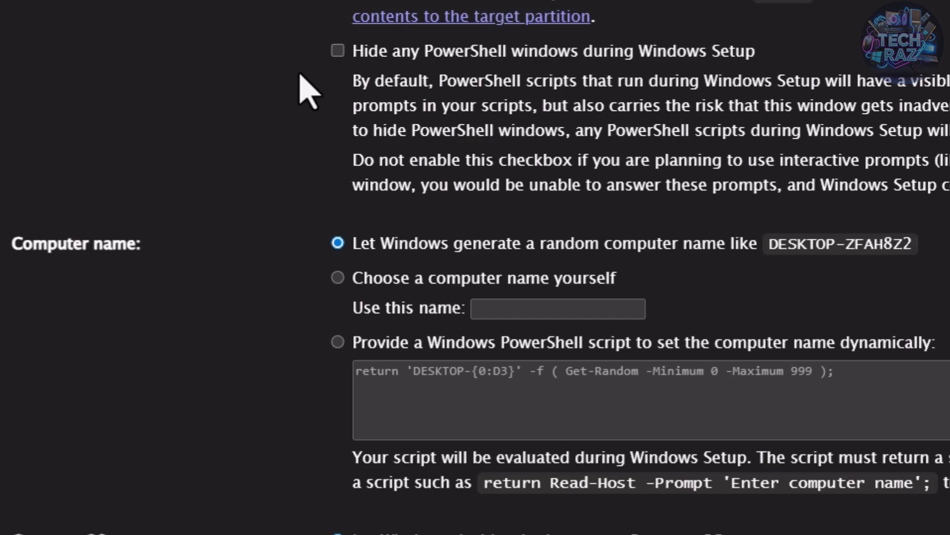
pyautogui.scroll(-4, 297, 126)
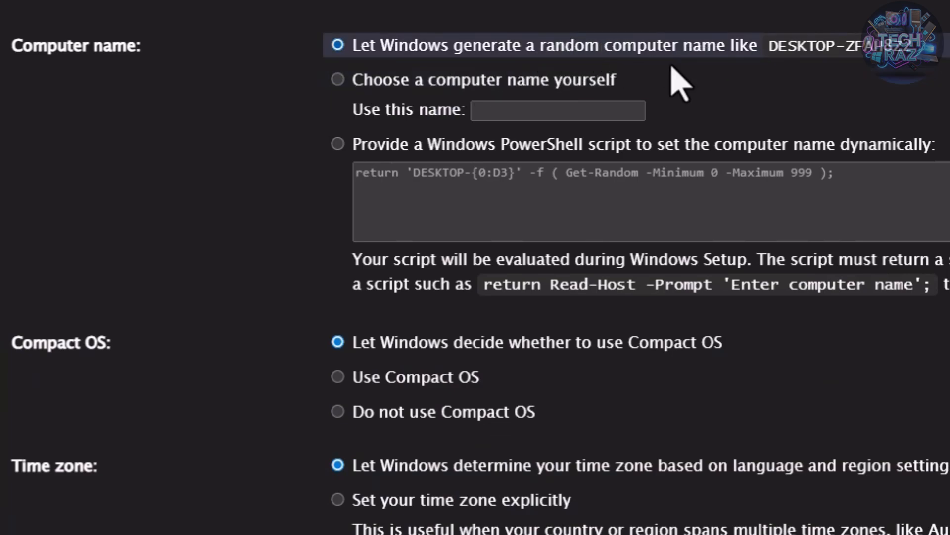
pyautogui.click(338, 80)
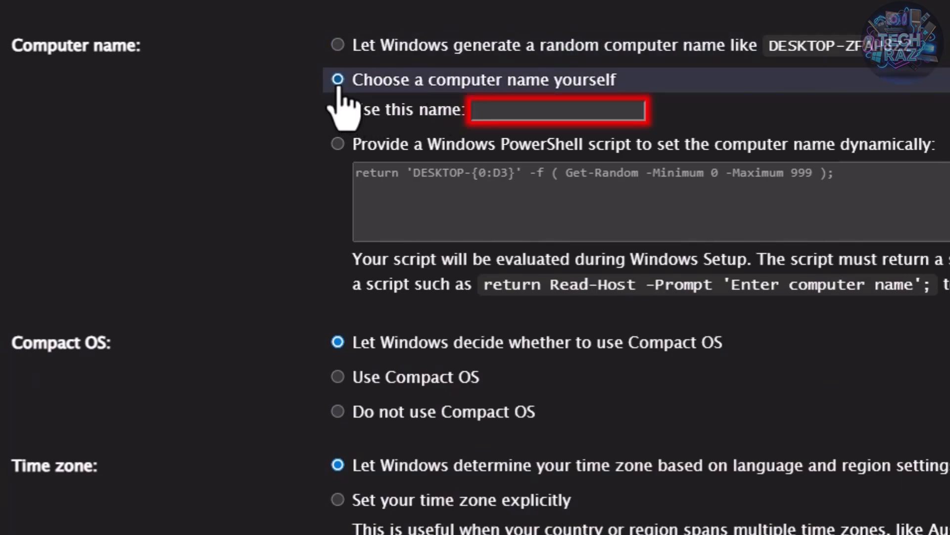
pyautogui.click(535, 113)
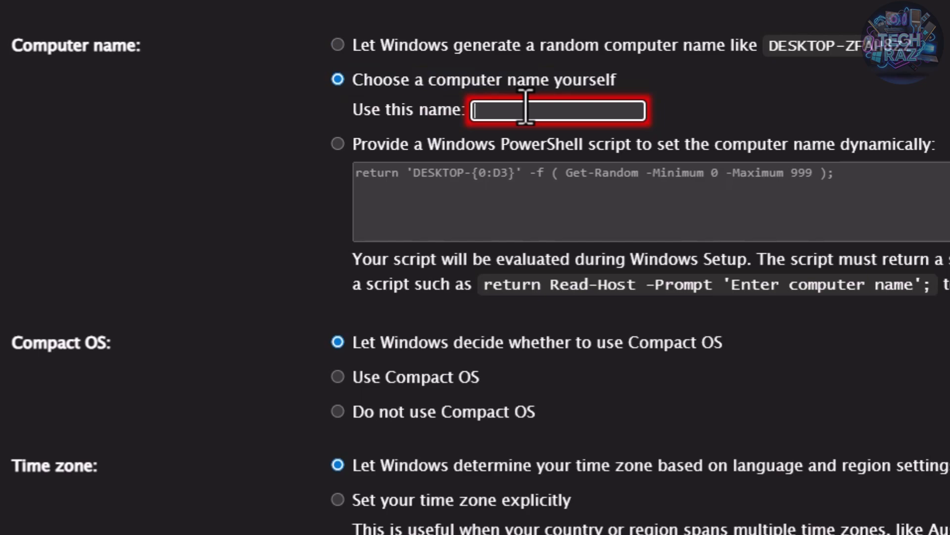
pyautogui.write('RAZ')
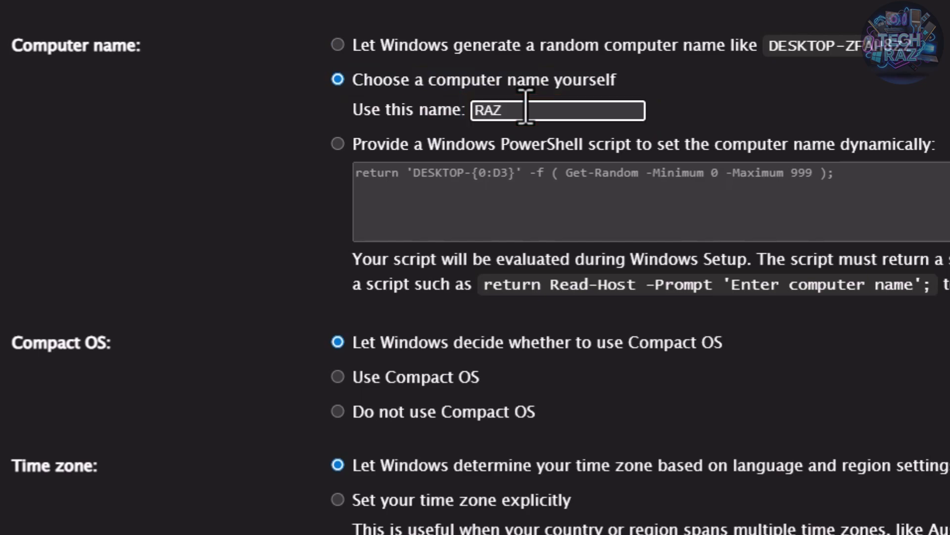
# Switch the time zone setting to an explicitly chosen time zone
pyautogui.scroll(-5, 569, 119)
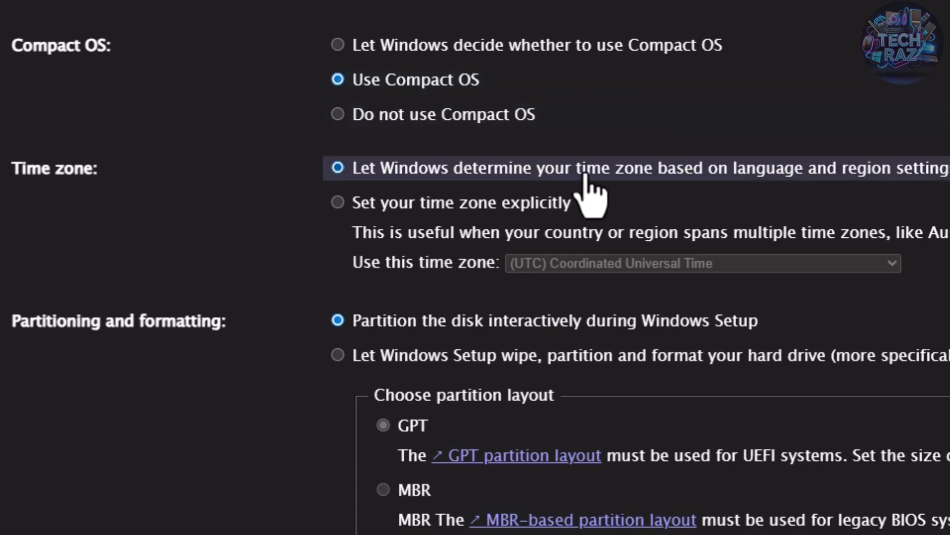
pyautogui.click(467, 208)
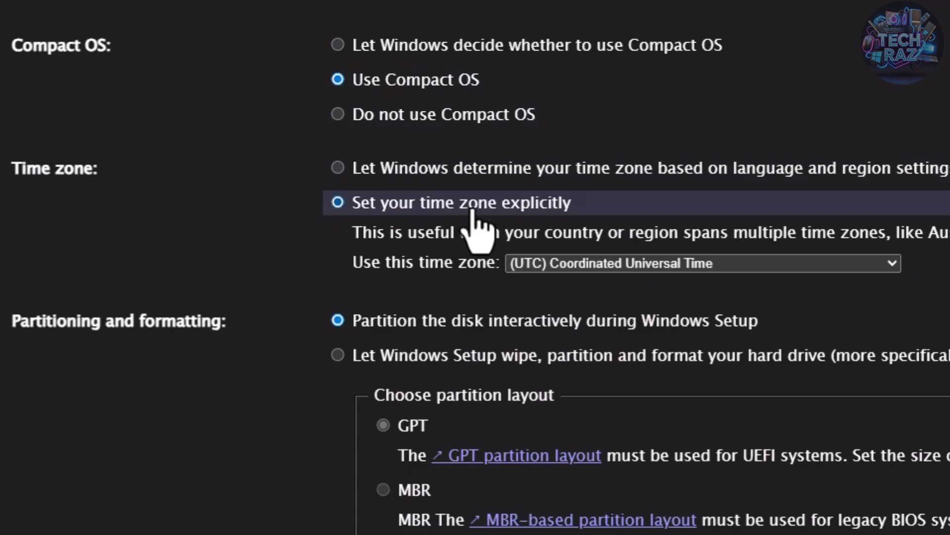
pyautogui.click(594, 268)
pyautogui.scroll(-5, 681, 120)
pyautogui.click(680, 120)
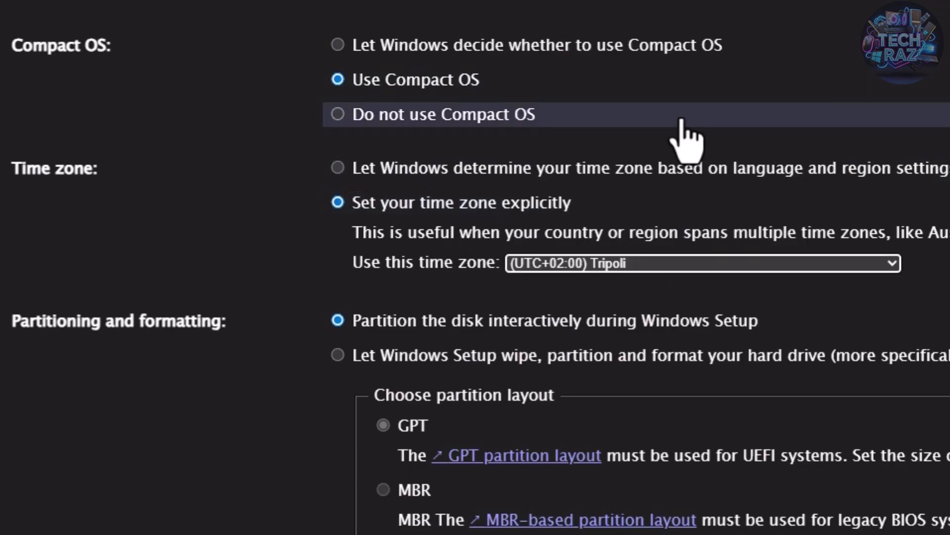
# Set the explicit time zone to (UTC+06:00) Dhaka
pyautogui.click(636, 264)
pyautogui.scroll(-15, 649, 198)
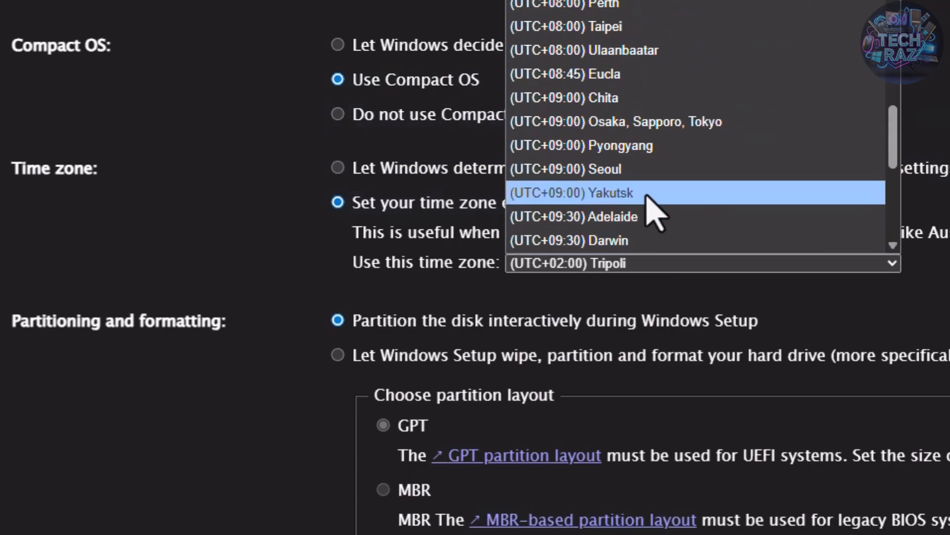
pyautogui.scroll(20, 651, 196)
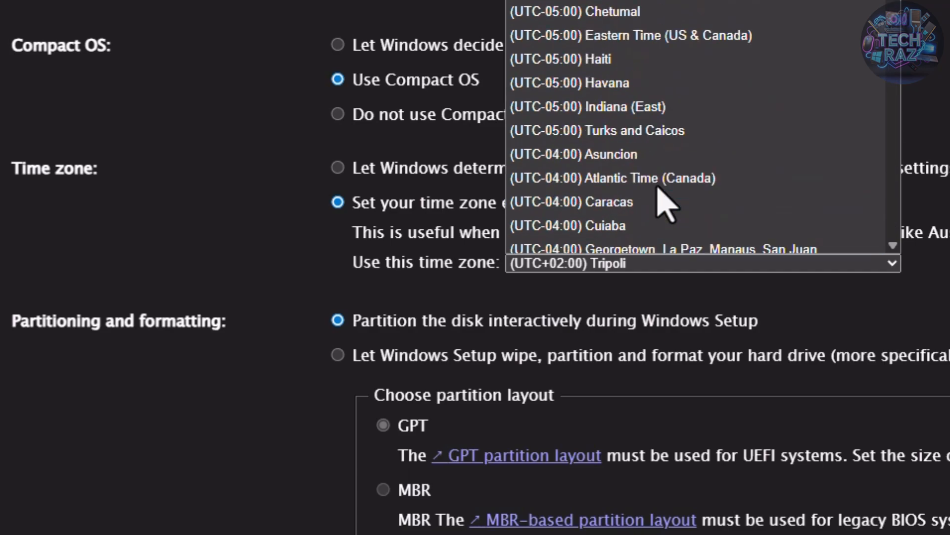
pyautogui.scroll(-10, 659, 191)
pyautogui.scroll(-14, 671, 187)
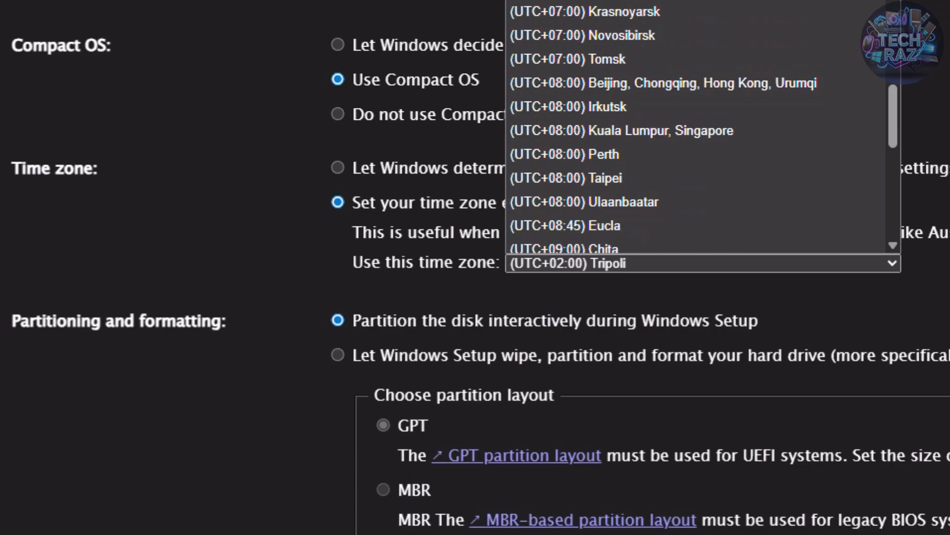
pyautogui.click(619, 1)
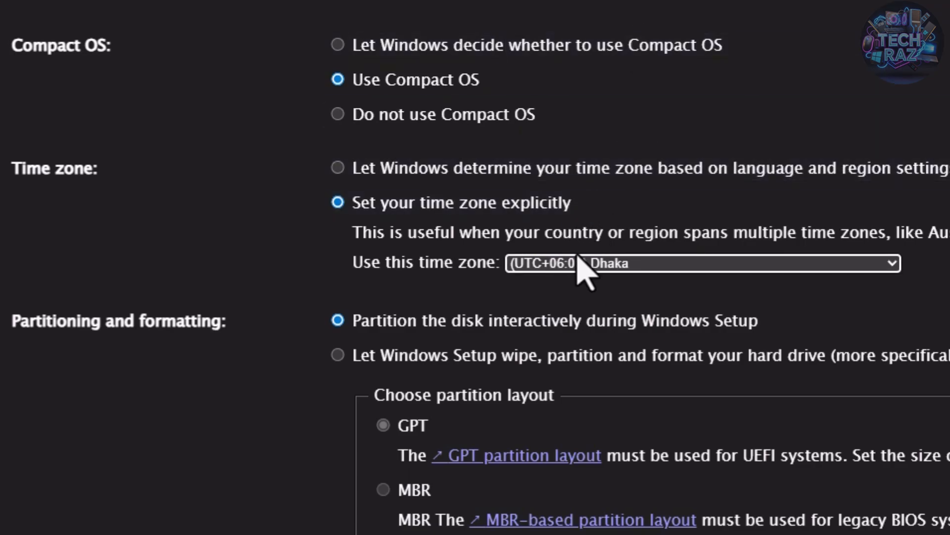
# Keep interactive disk partitioning and select Pro as the Windows edition to install with the generic product key
pyautogui.scroll(-8, 435, 319)
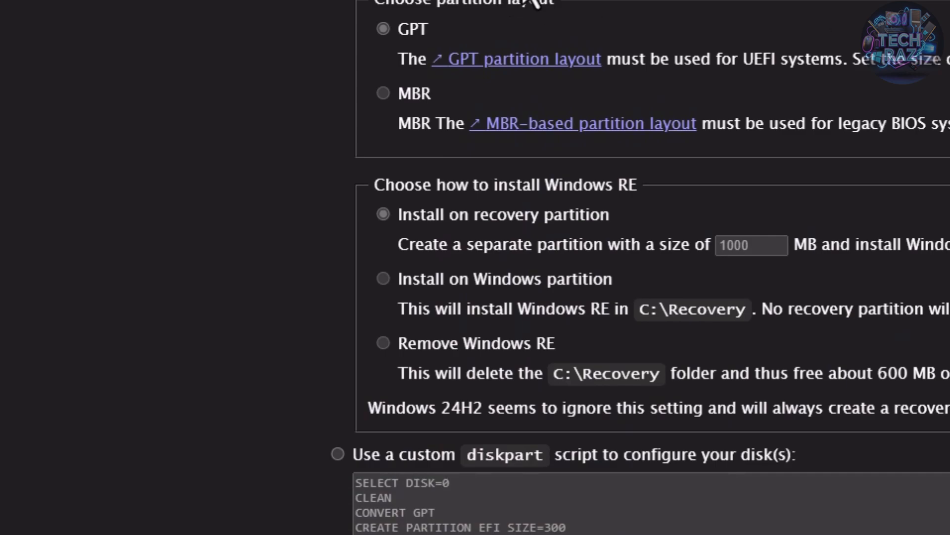
pyautogui.scroll(-2, 304, 188)
pyautogui.scroll(-2, 317, 191)
pyautogui.scroll(-3, 318, 240)
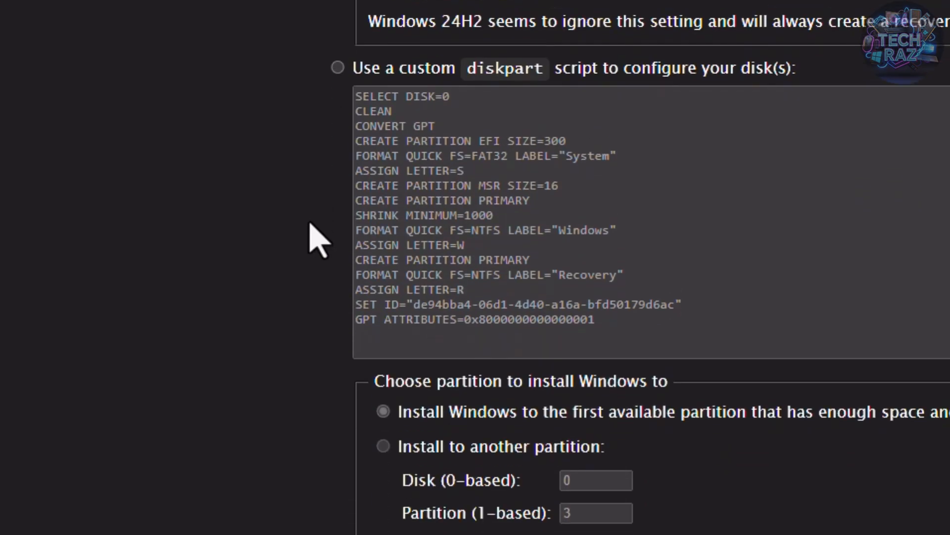
pyautogui.scroll(-10, 314, 229)
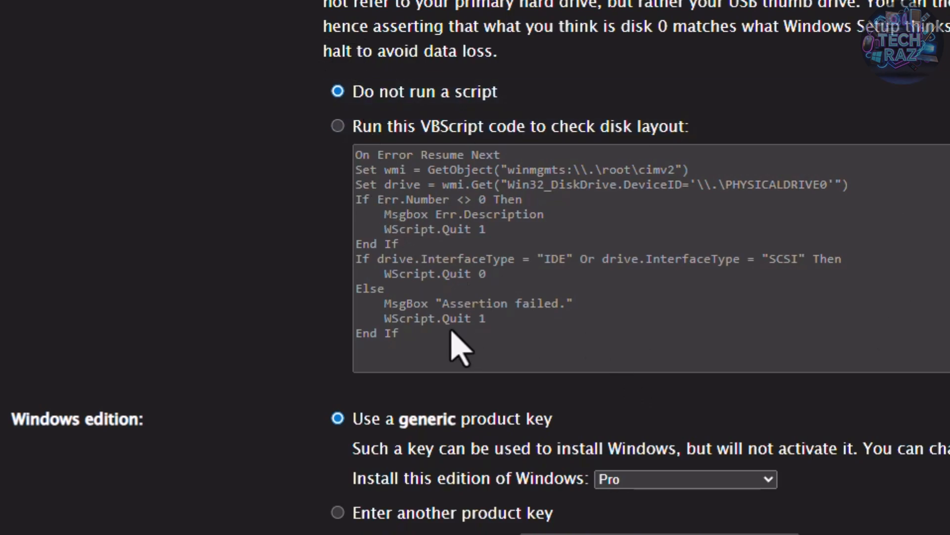
pyautogui.scroll(-7, 453, 357)
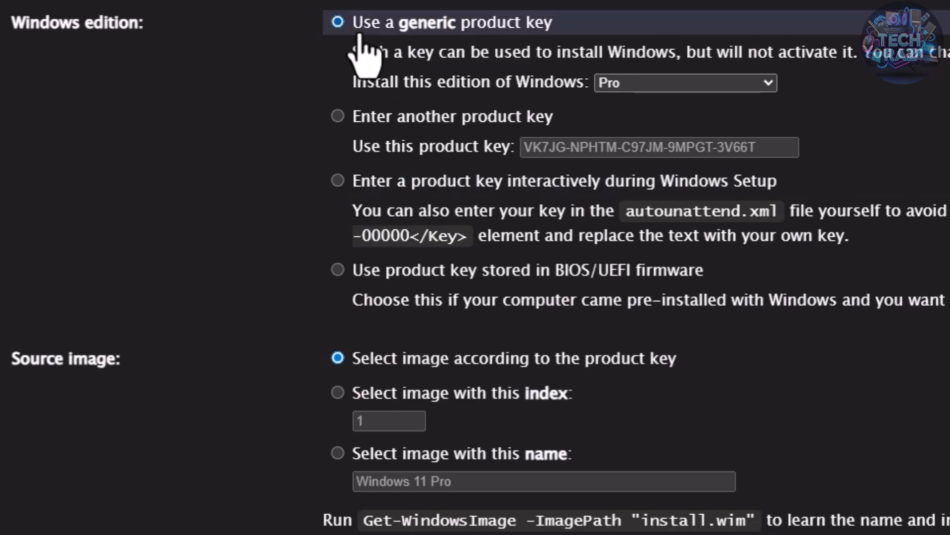
pyautogui.click(645, 85)
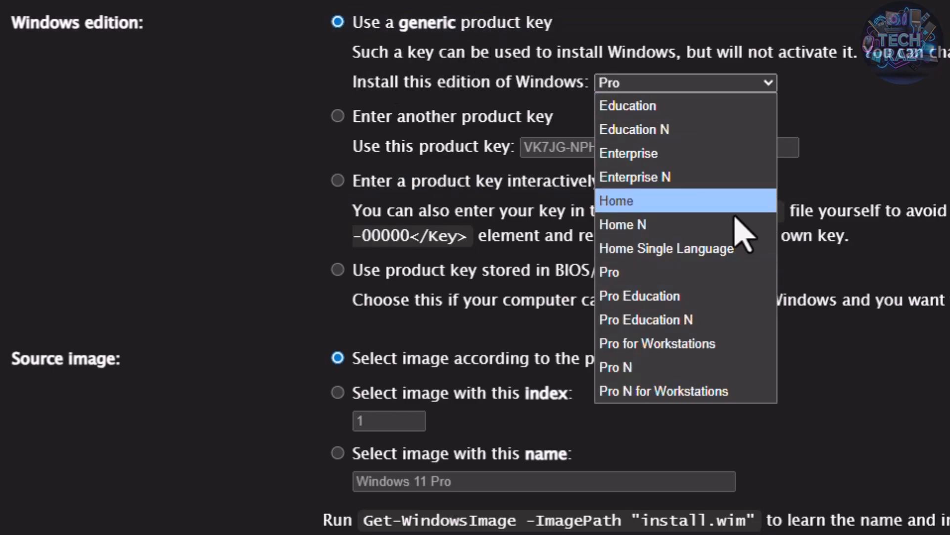
pyautogui.click(625, 272)
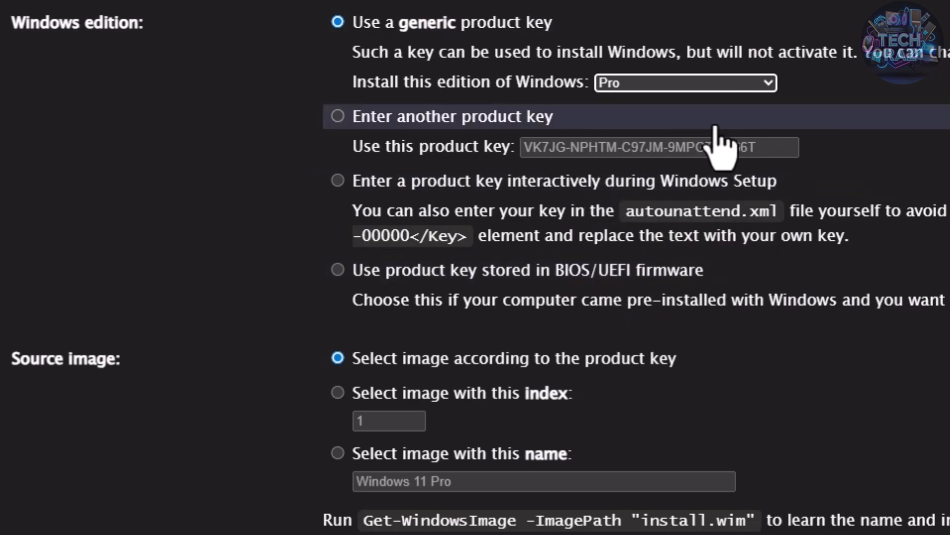
# Name the first local administrator account RAZ-PC, keeping the default source image and Windows PE settings
pyautogui.scroll(-2, 683, 292)
pyautogui.scroll(-4, 679, 292)
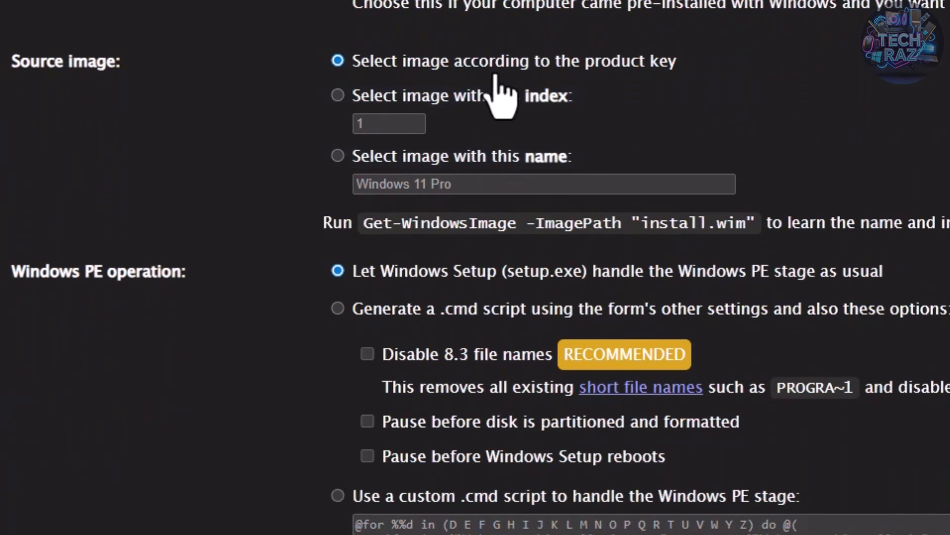
pyautogui.scroll(-2, 605, 163)
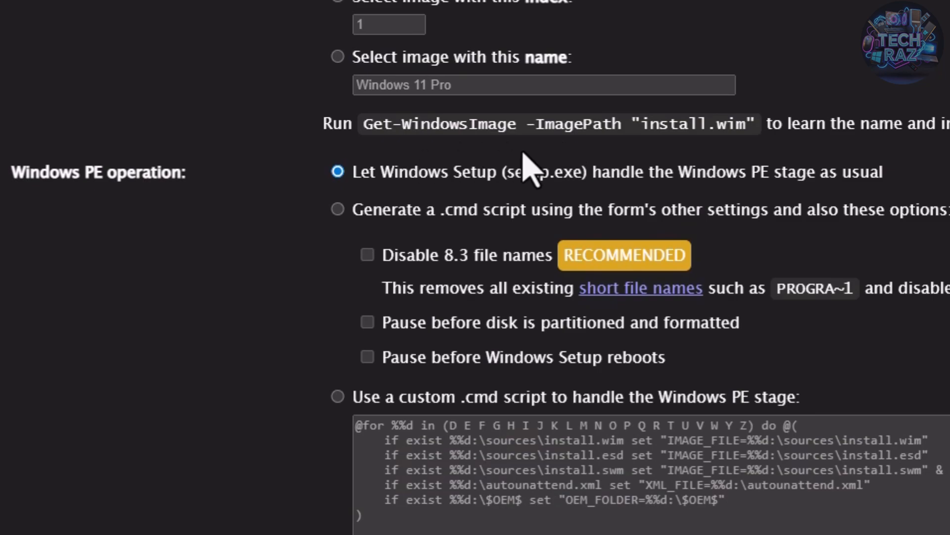
pyautogui.scroll(-2, 812, 156)
pyautogui.scroll(-2, 812, 156)
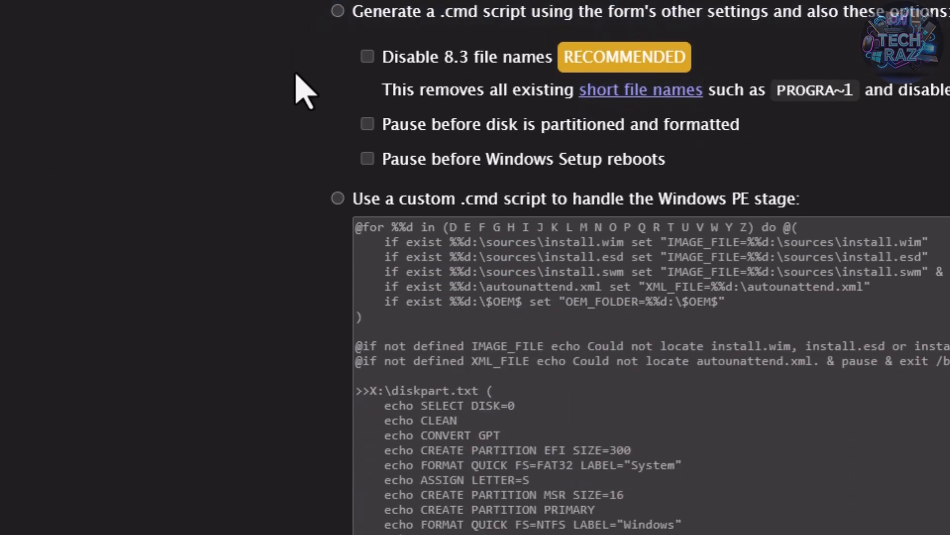
pyautogui.scroll(-2, 295, 95)
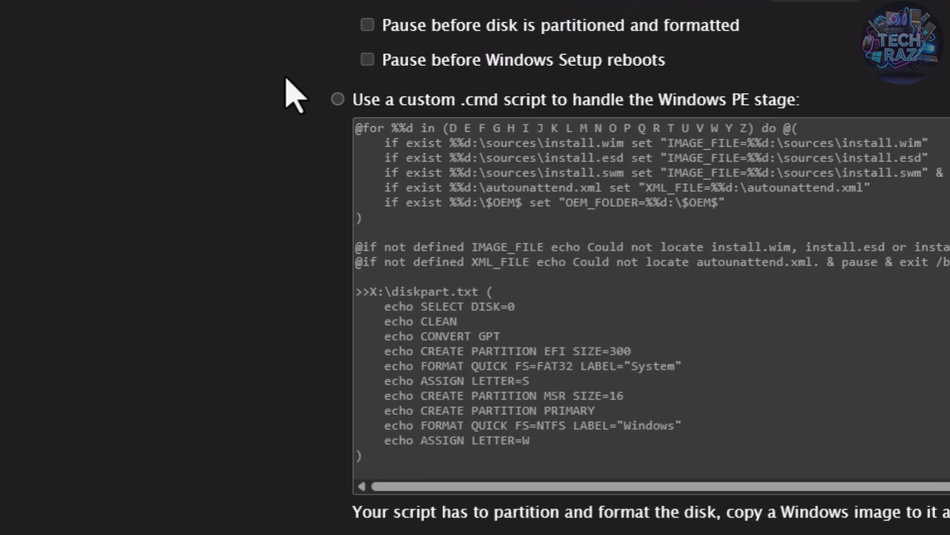
pyautogui.scroll(-12, 284, 81)
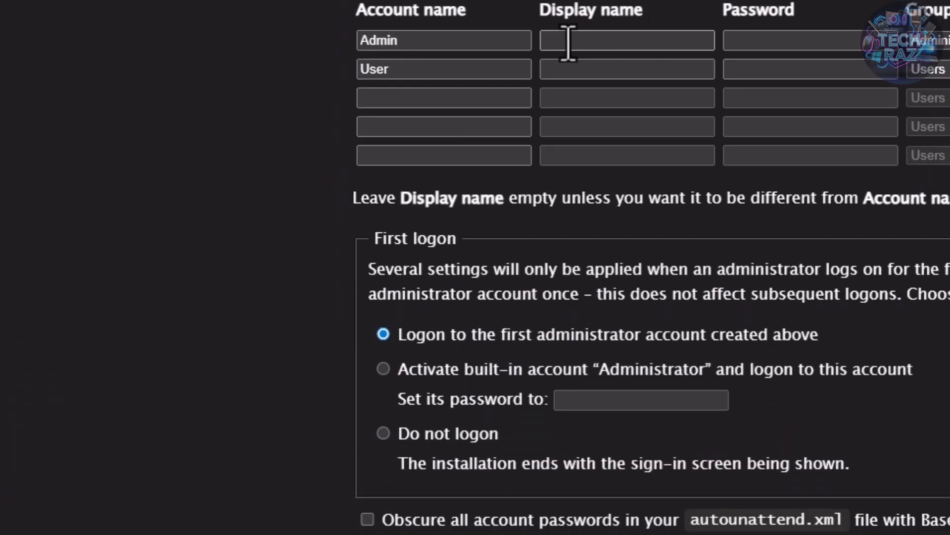
pyautogui.doubleClick(421, 46)
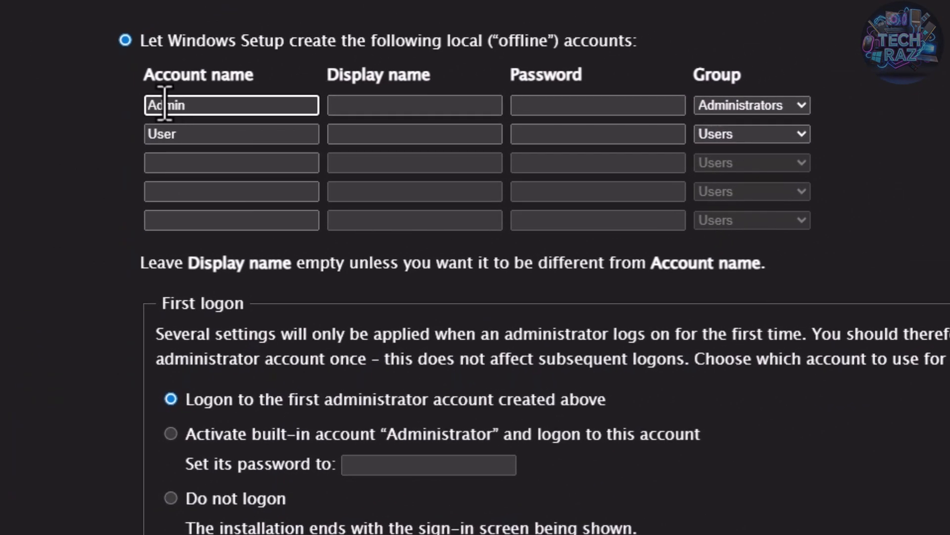
pyautogui.write('RAZ')
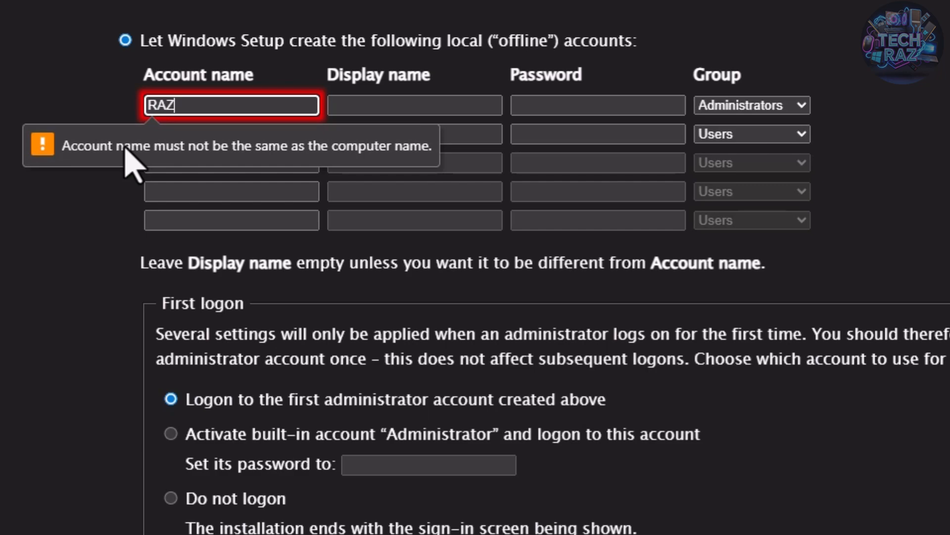
pyautogui.write('-PC')
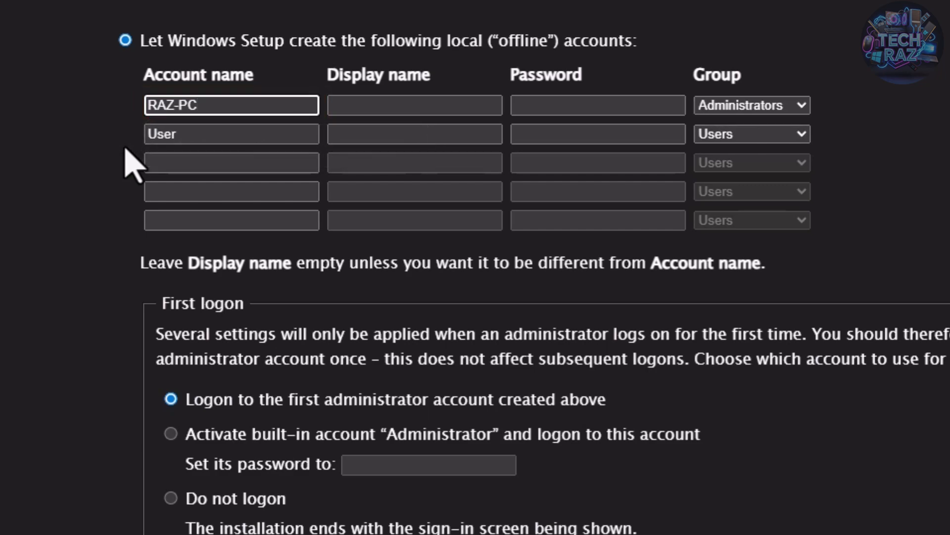
# Remove the second local account, User, by clearing its account name
pyautogui.moveTo(182, 134); pyautogui.dragTo(106, 148)
pyautogui.press('BackSpace')
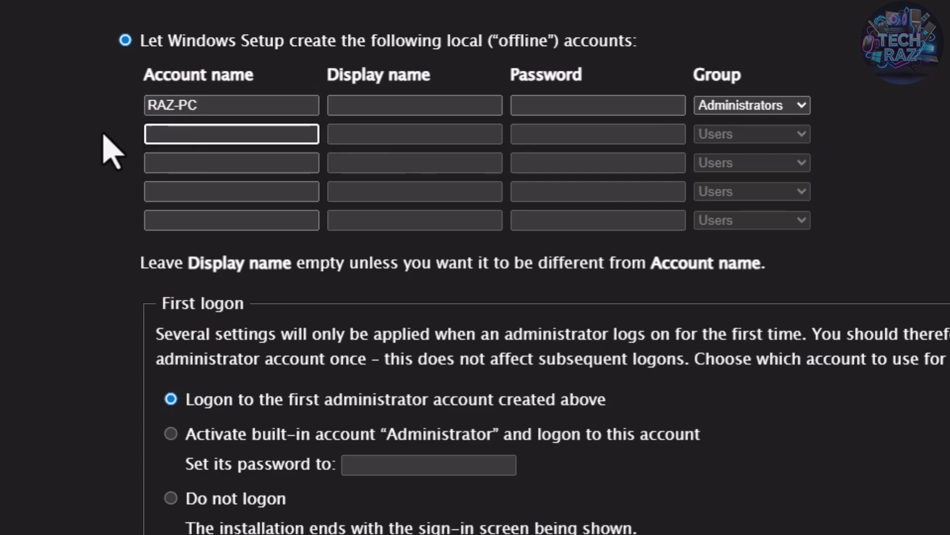
pyautogui.click(255, 112)
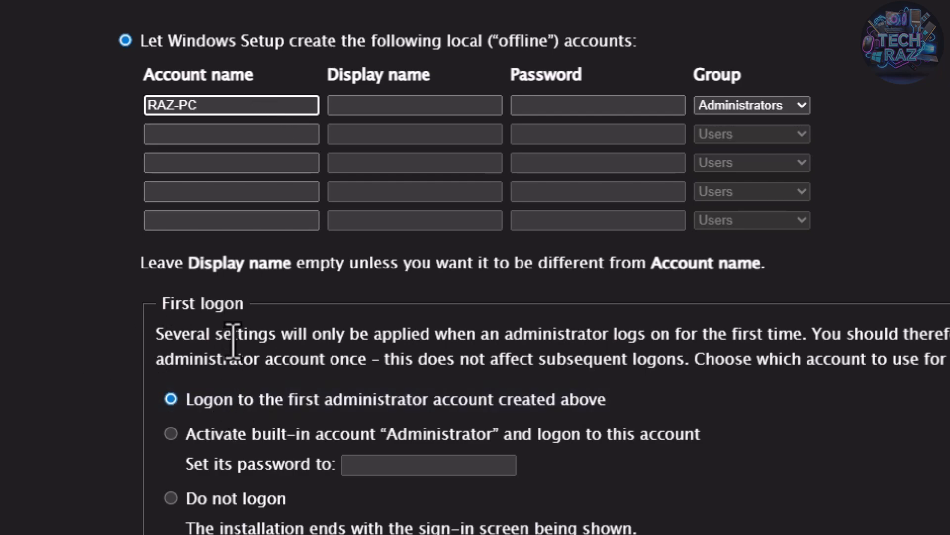
# Review the first logon, password expiration and account lockout settings below the local accounts
pyautogui.scroll(-6, 339, 350)
pyautogui.scroll(2, 261, 222)
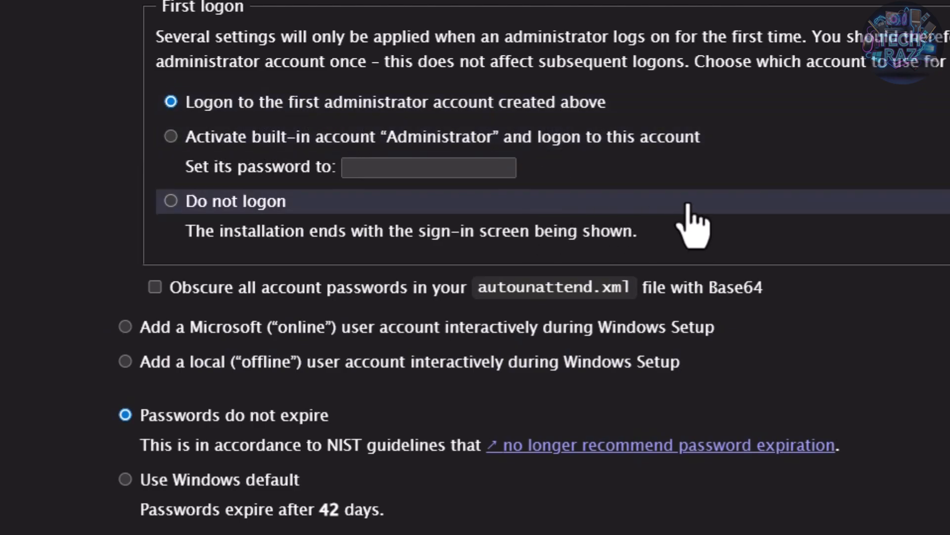
pyautogui.scroll(2, 693, 218)
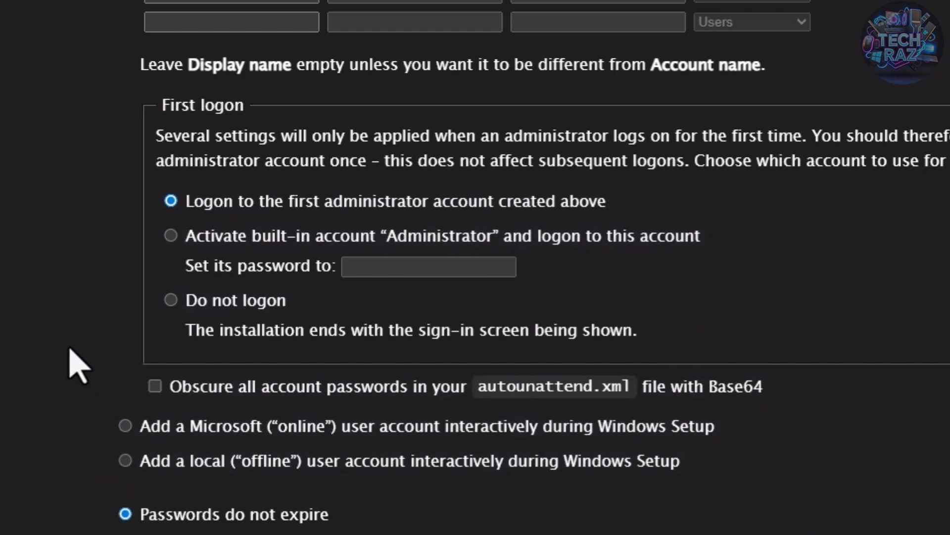
pyautogui.scroll(-4, 85, 353)
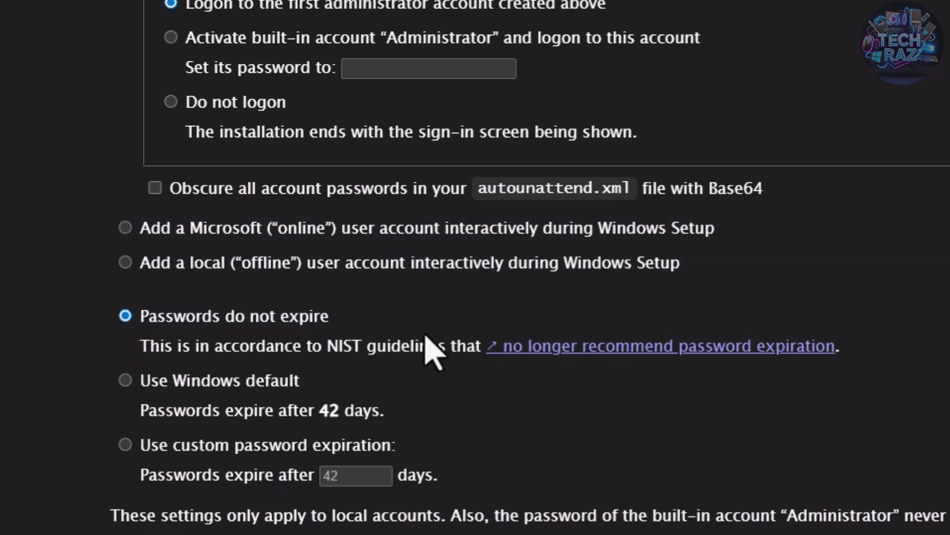
pyautogui.scroll(7, 431, 347)
pyautogui.scroll(-6, 769, 332)
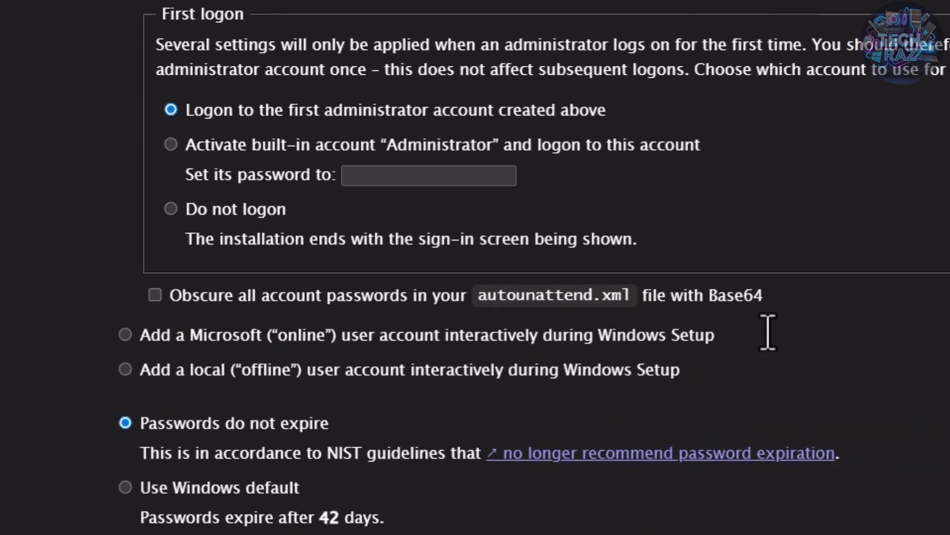
pyautogui.scroll(-4, 777, 354)
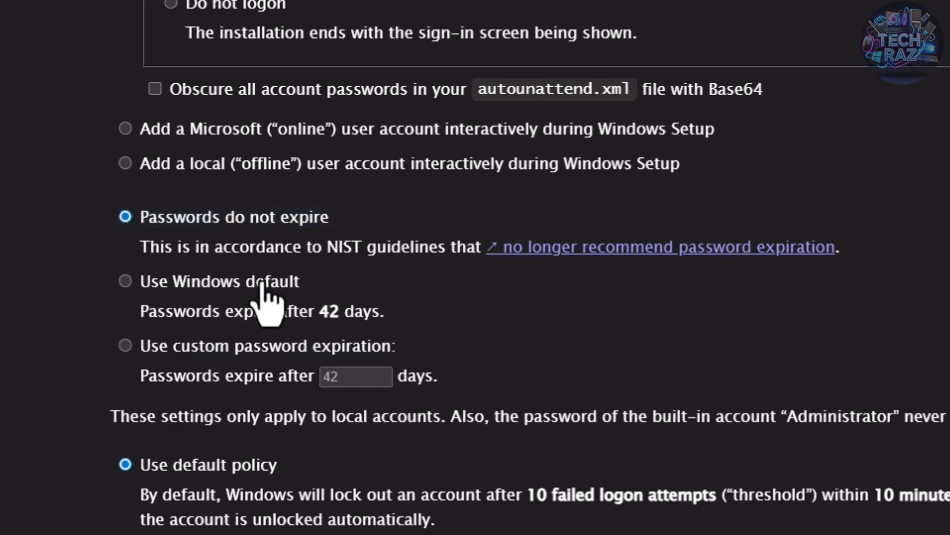
pyautogui.scroll(-6, 225, 299)
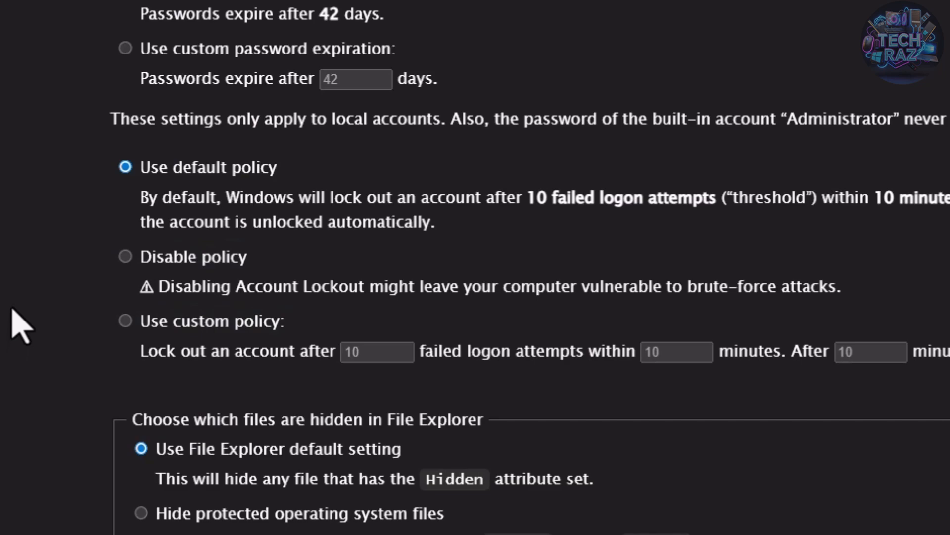
pyautogui.scroll(-4, 20, 324)
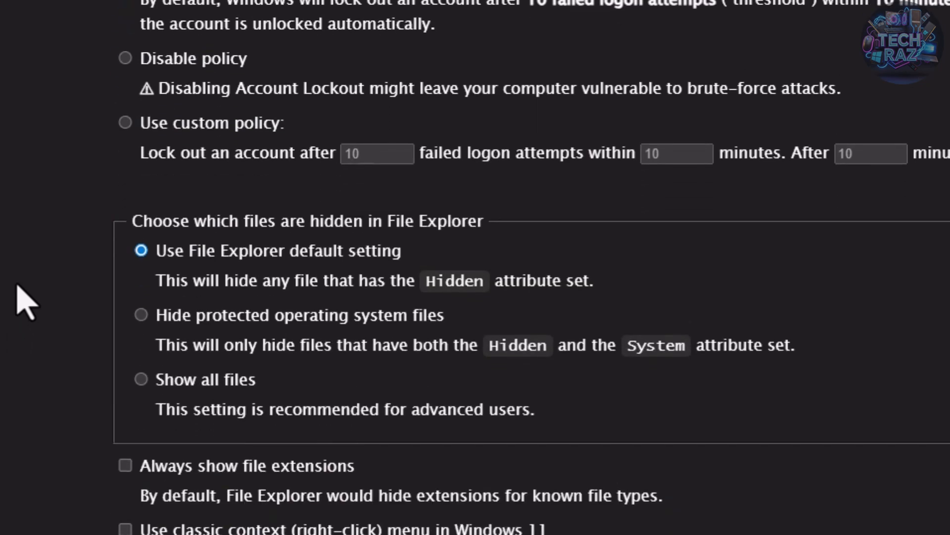
# Make File Explorer open to This PC instead of Quick access, keeping the default hidden-files setting
pyautogui.scroll(-4, 23, 302)
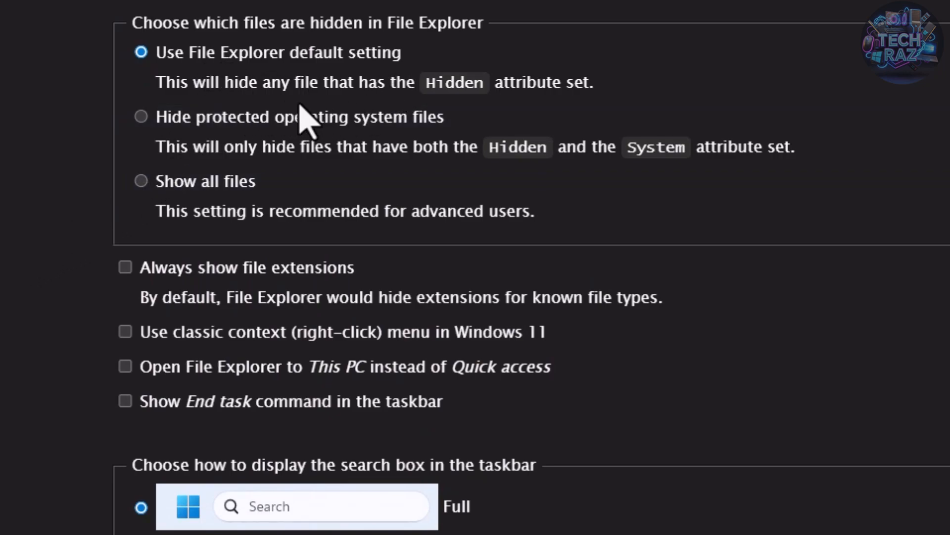
pyautogui.scroll(-4, 39, 201)
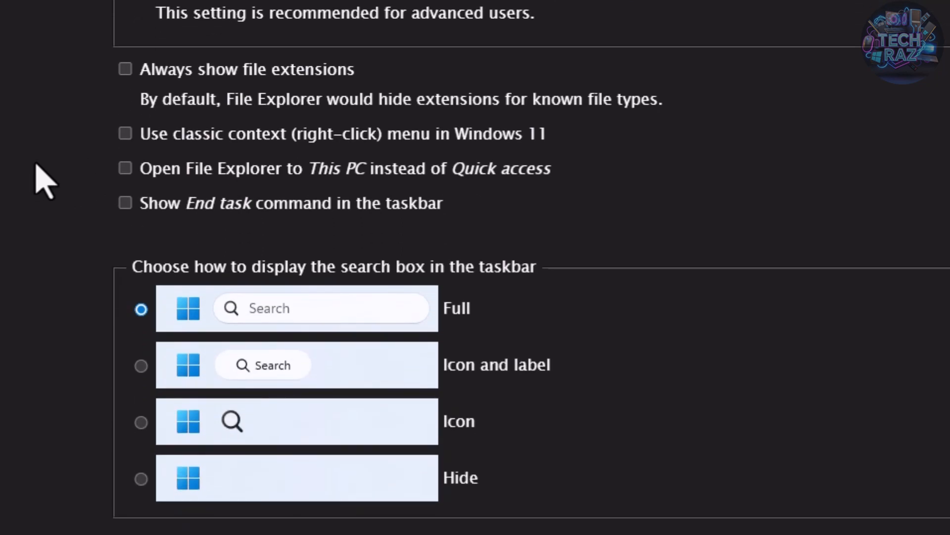
pyautogui.scroll(-2, 44, 181)
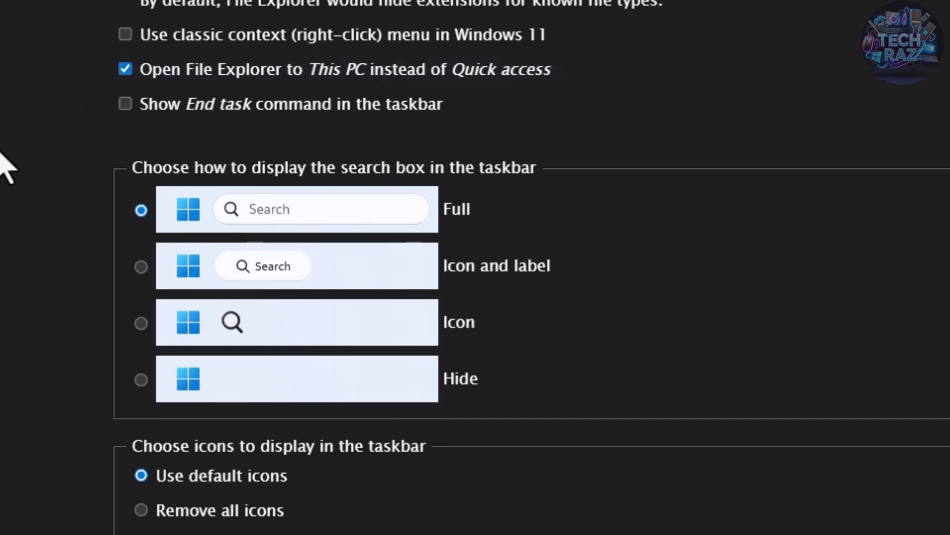
# Left-align the Windows 11 taskbar and turn off Bing results in Start menu and search box searches
pyautogui.scroll(-2, 2, 153)
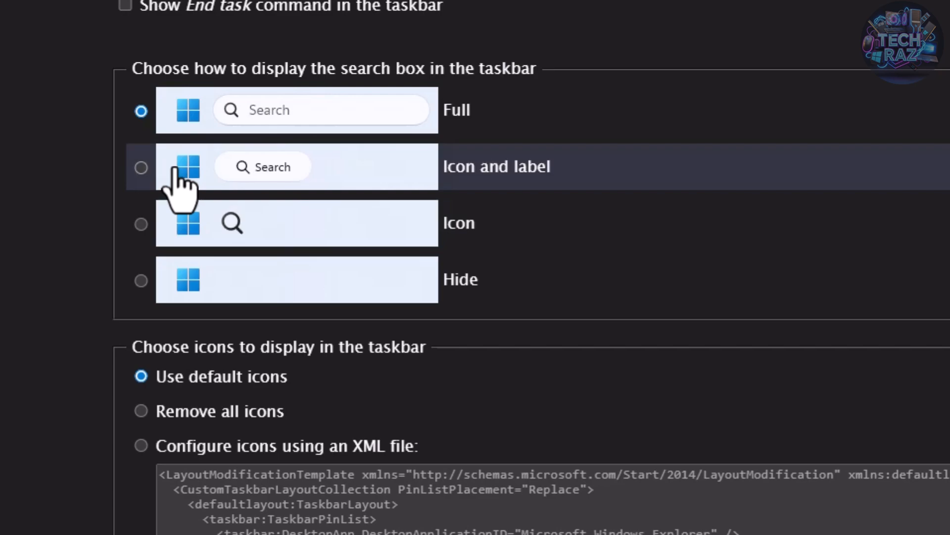
pyautogui.scroll(-4, 30, 252)
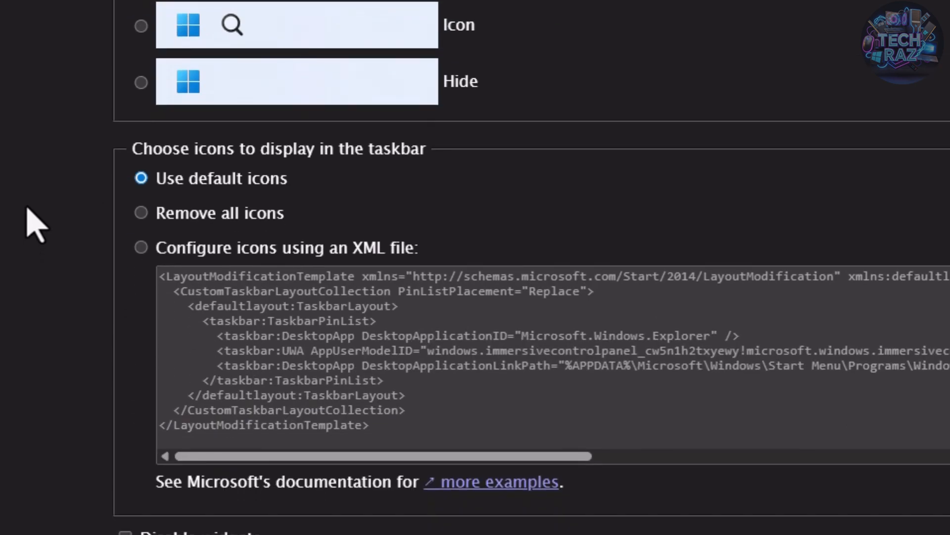
pyautogui.scroll(-4, 35, 224)
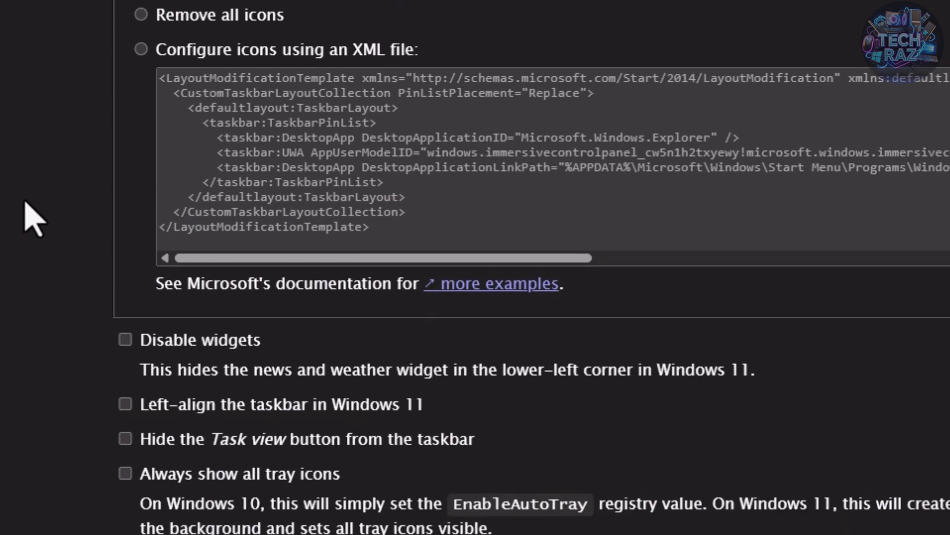
pyautogui.scroll(-4, 35, 216)
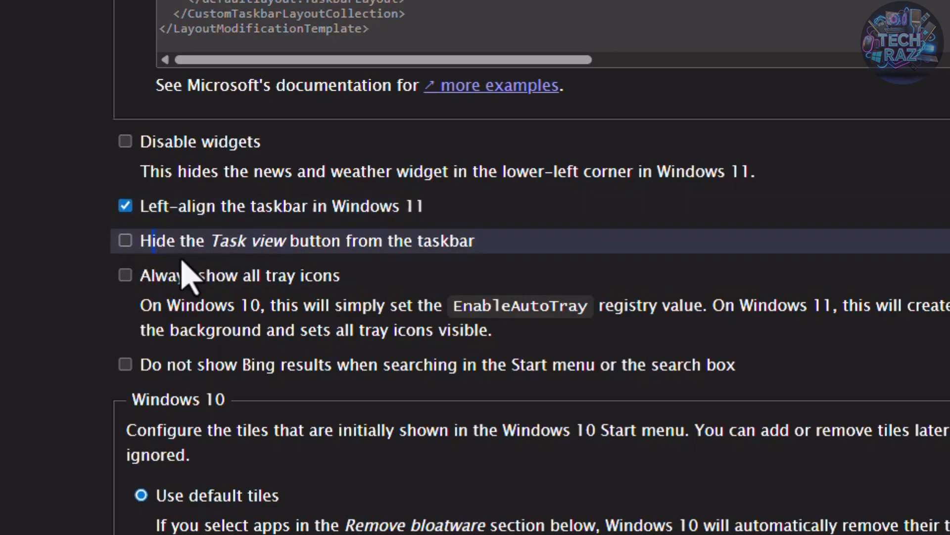
pyautogui.scroll(-5, 265, 297)
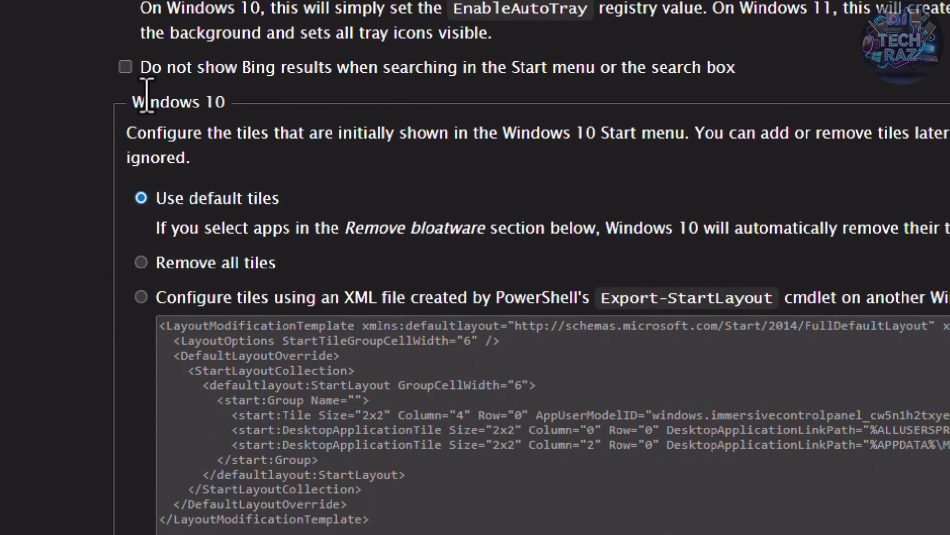
pyautogui.click(125, 67)
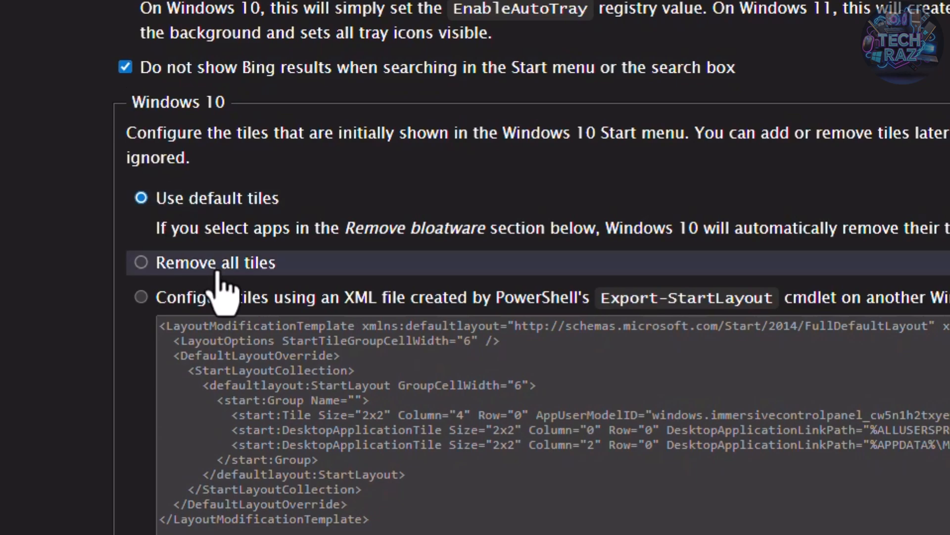
# Keep the default Start menu tiles and pins, and enable the option that disables Windows Update
pyautogui.scroll(-4, 227, 302)
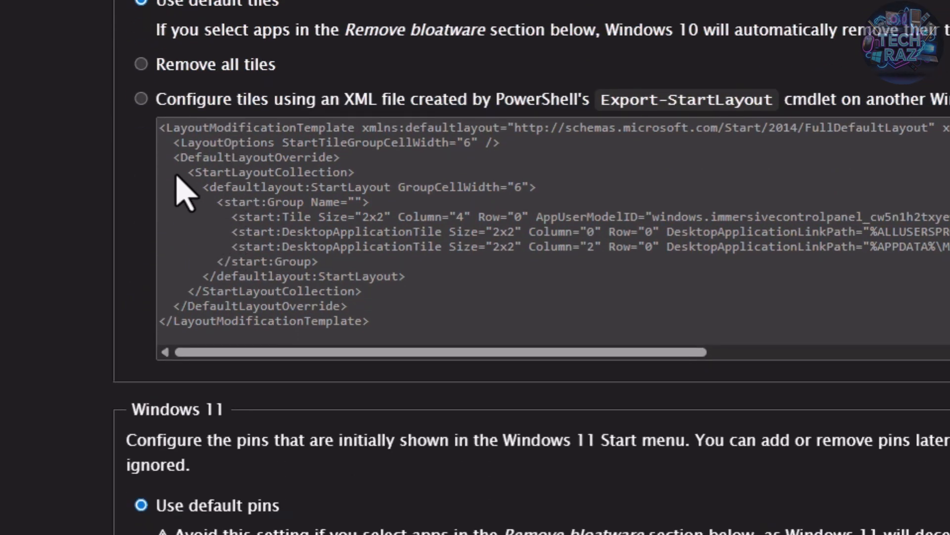
pyautogui.scroll(-8, 40, 272)
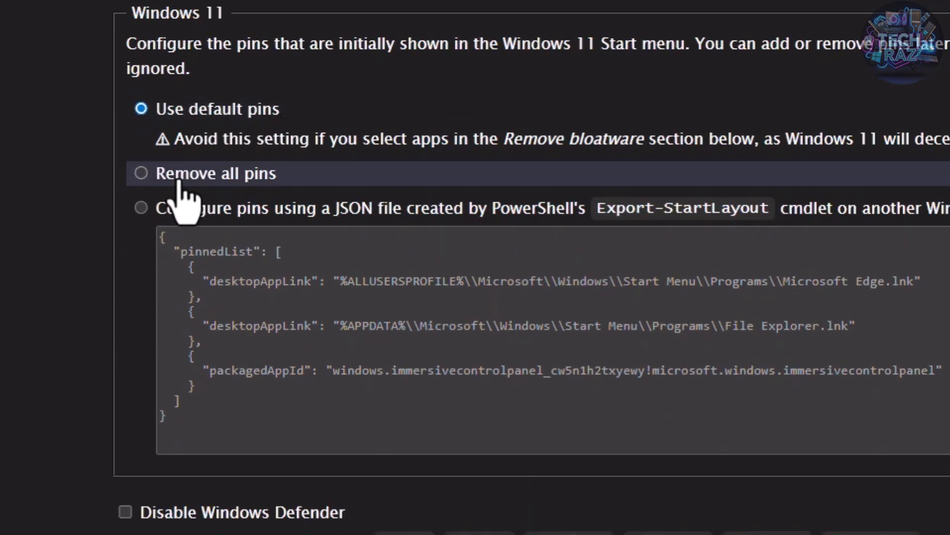
pyautogui.scroll(-8, 173, 198)
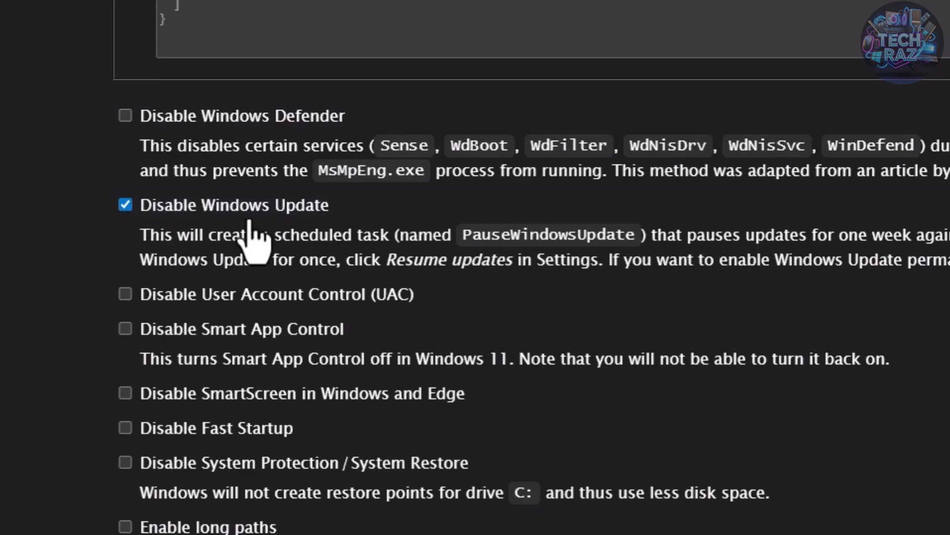
# Keep the Disable Smart App Control option off and enable long paths in the system tweaks
pyautogui.scroll(-4, 265, 226)
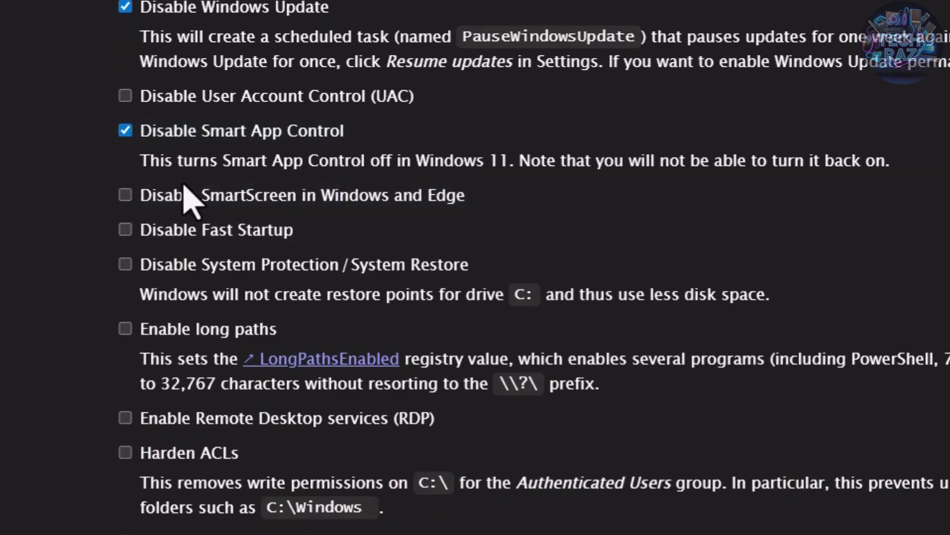
pyautogui.click(181, 142)
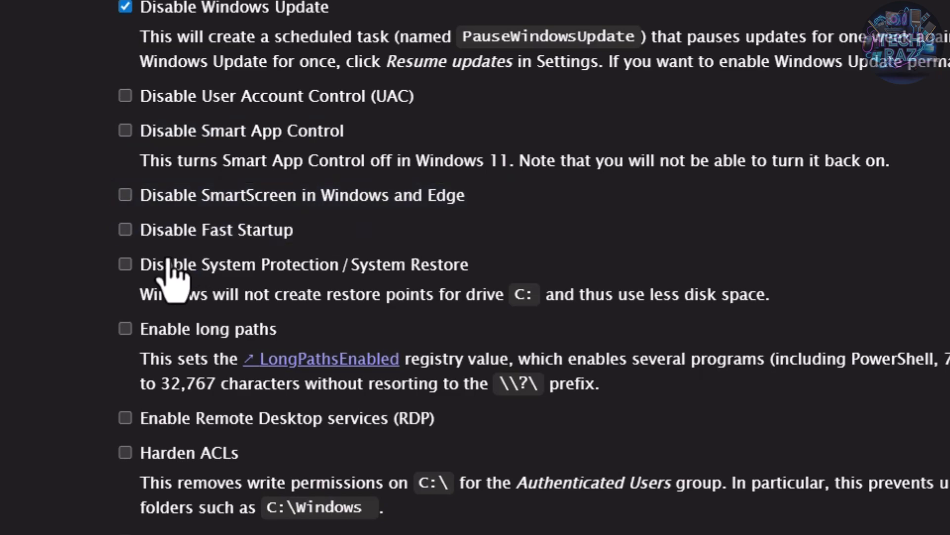
pyautogui.scroll(-2, 138, 282)
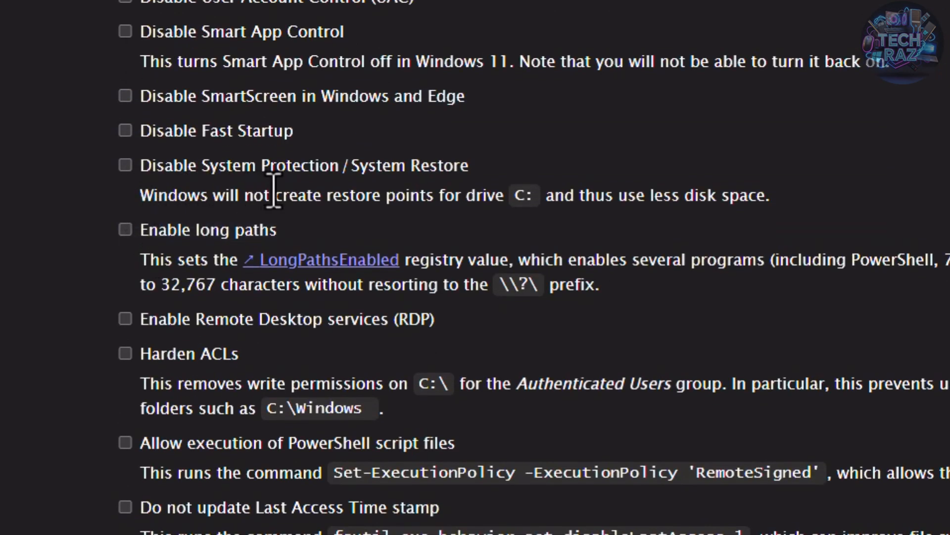
pyautogui.scroll(-2, 206, 225)
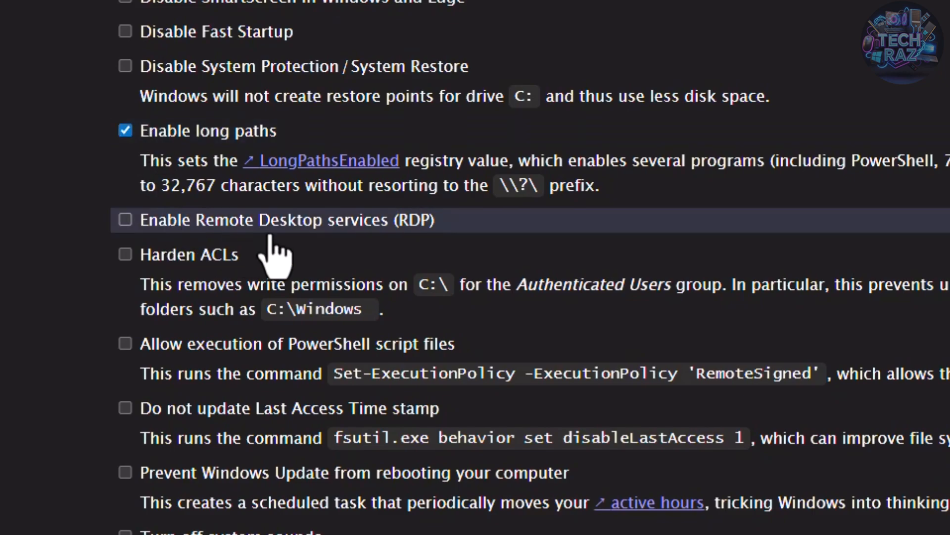
# Disable app suggestions / Content Delivery Manager and hide the Edge First Run Experience in the system tweaks
pyautogui.scroll(-4, 272, 257)
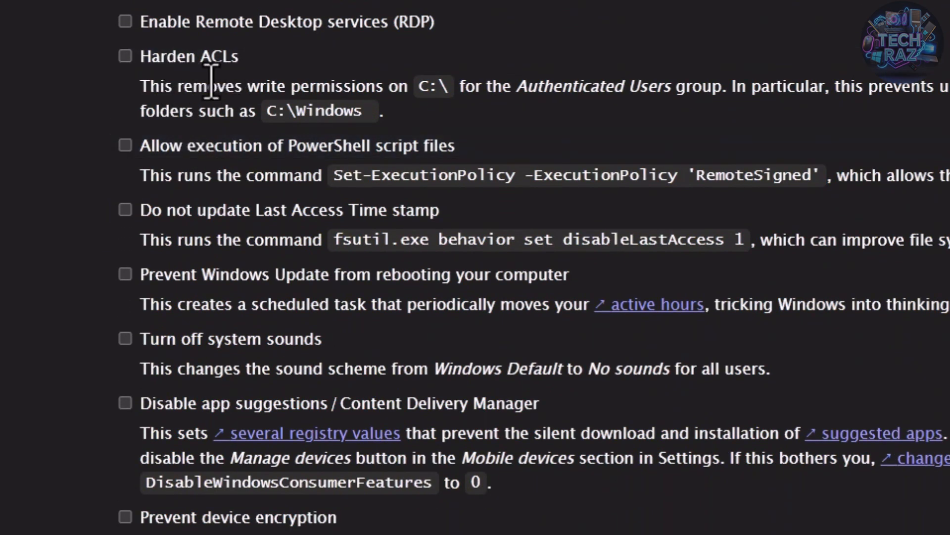
pyautogui.scroll(-2, 232, 178)
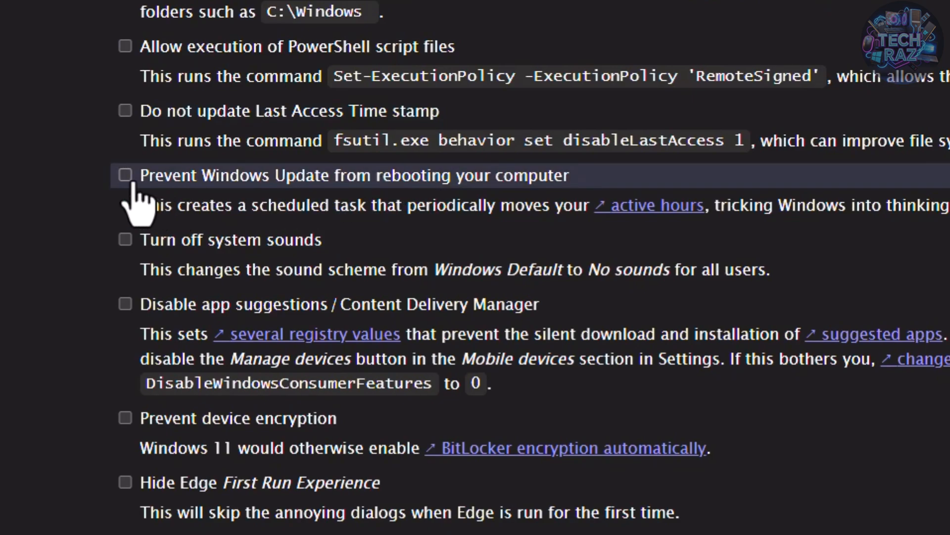
pyautogui.scroll(-4, 148, 193)
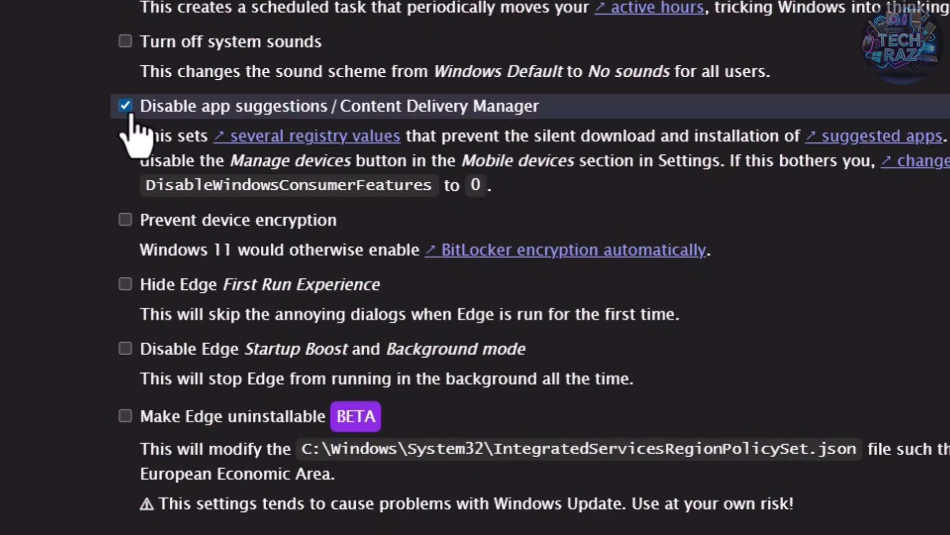
pyautogui.scroll(-4, 163, 193)
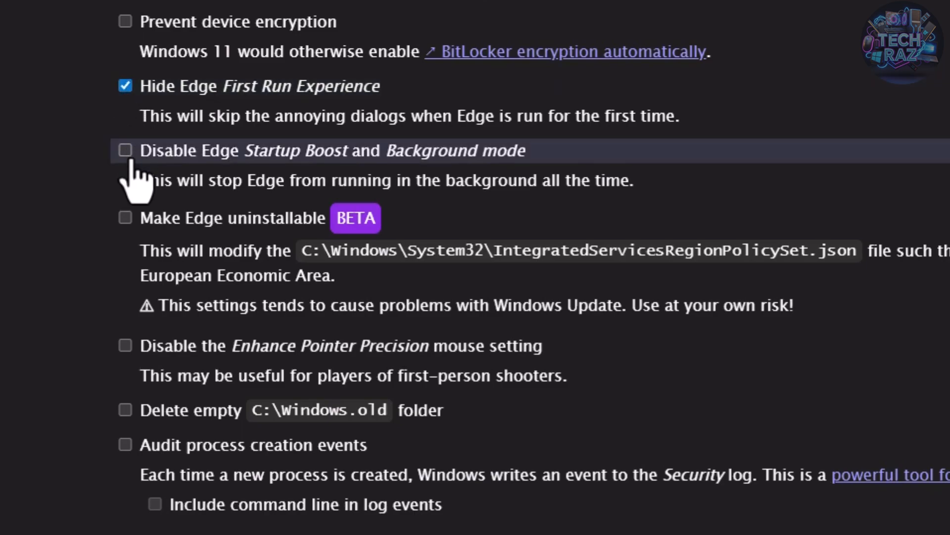
# Make Edge uninstallable and enable deletion of the empty C:\Windows.old folder
pyautogui.scroll(-4, 49, 208)
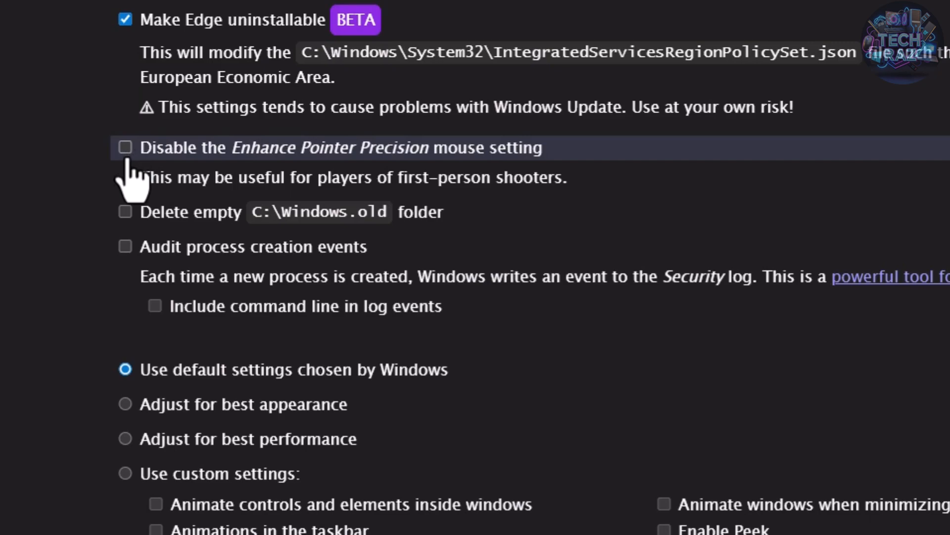
pyautogui.click(122, 218)
pyautogui.scroll(-4, 60, 267)
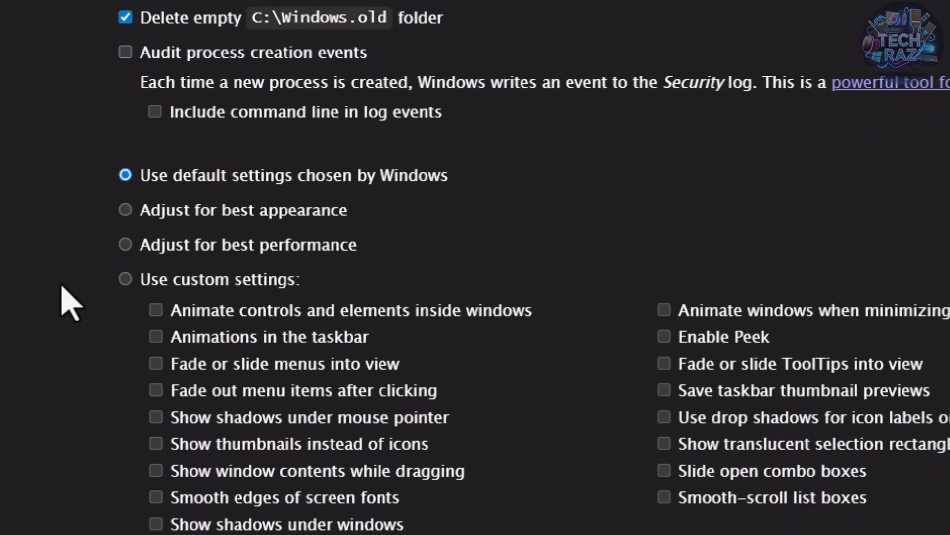
# Keep the default visual effects and choose This PC and Recycle bin as the desktop icons to show
pyautogui.scroll(-2, 65, 282)
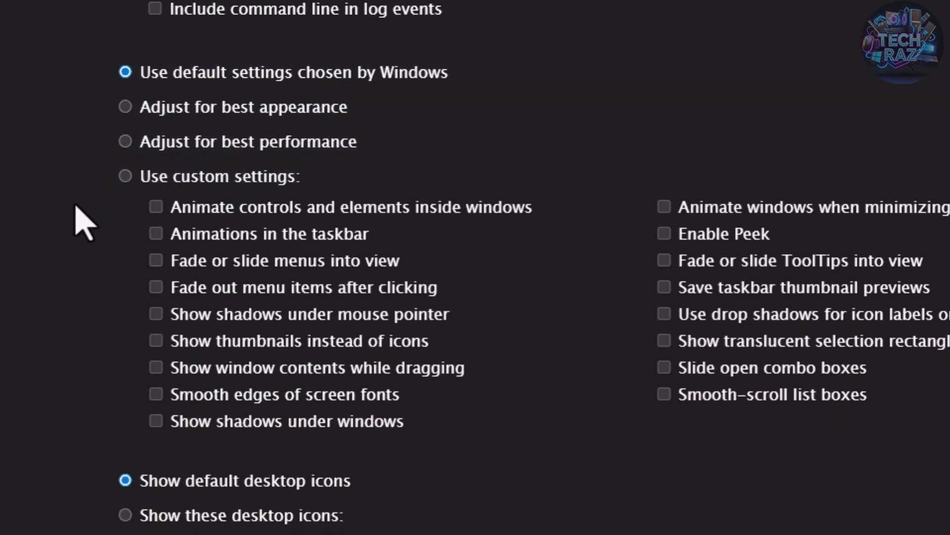
pyautogui.scroll(-2, 71, 203)
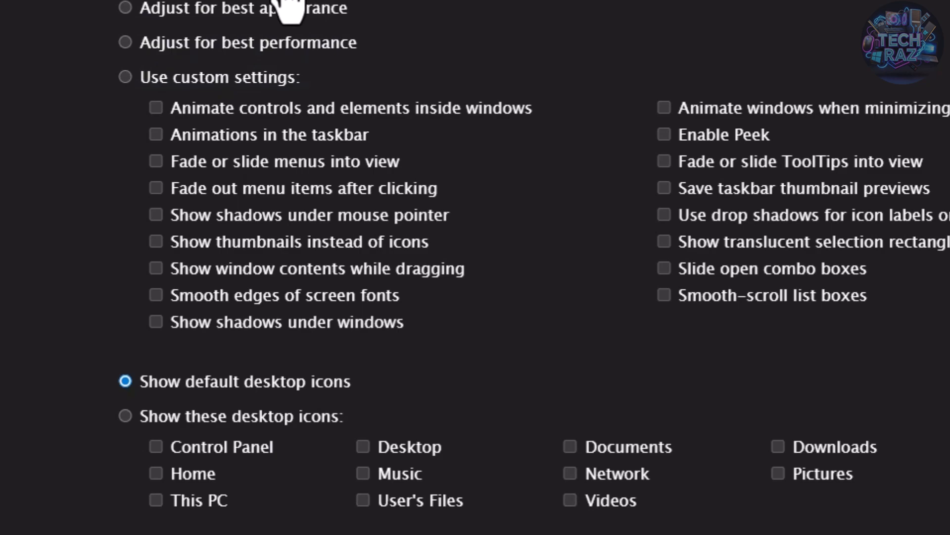
pyautogui.scroll(-2, 154, 359)
pyautogui.scroll(-3, 154, 359)
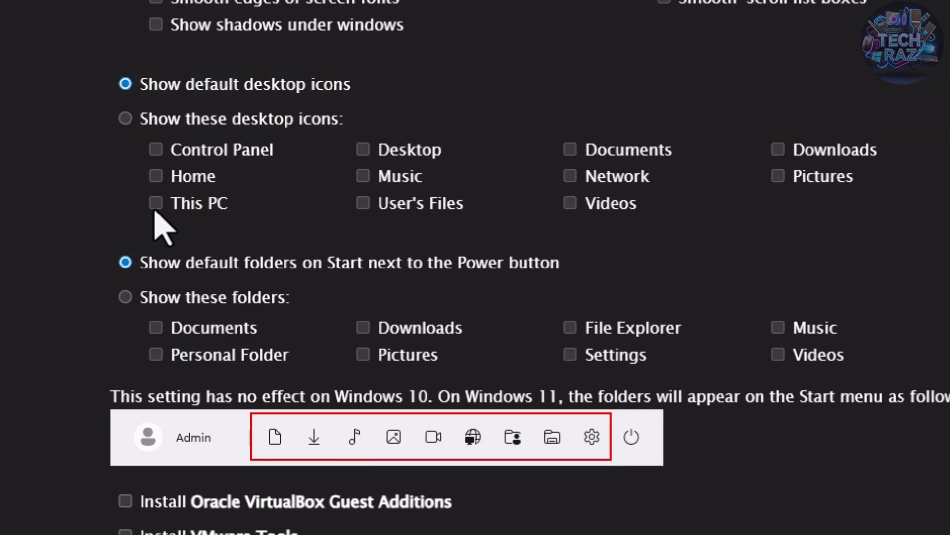
pyautogui.click(128, 125)
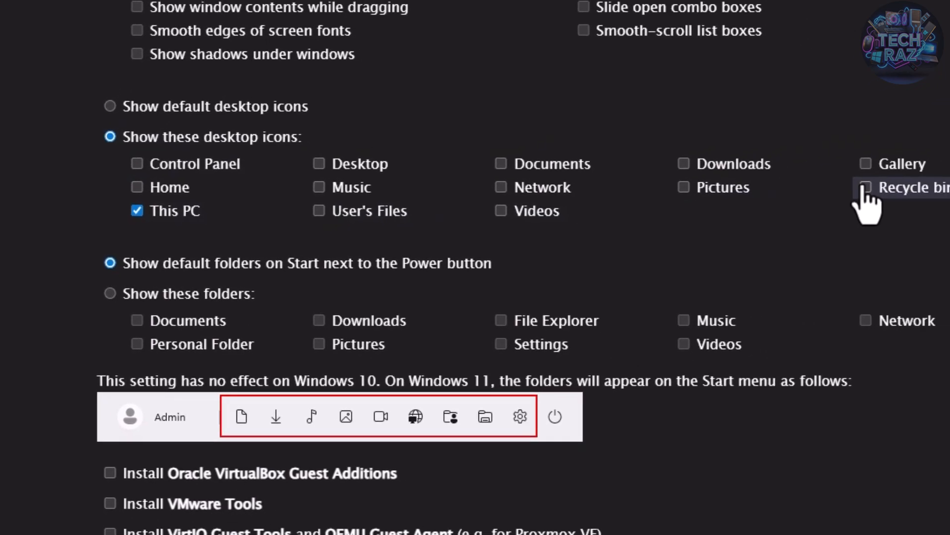
pyautogui.click(865, 187)
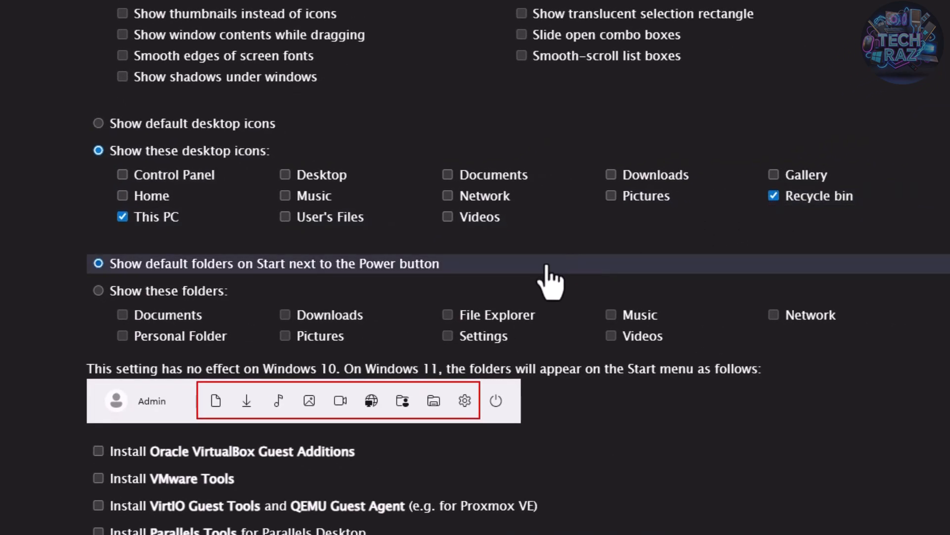
# Show only the Settings and File Explorer folders on Start beside the Power button
pyautogui.scroll(-3, 223, 247)
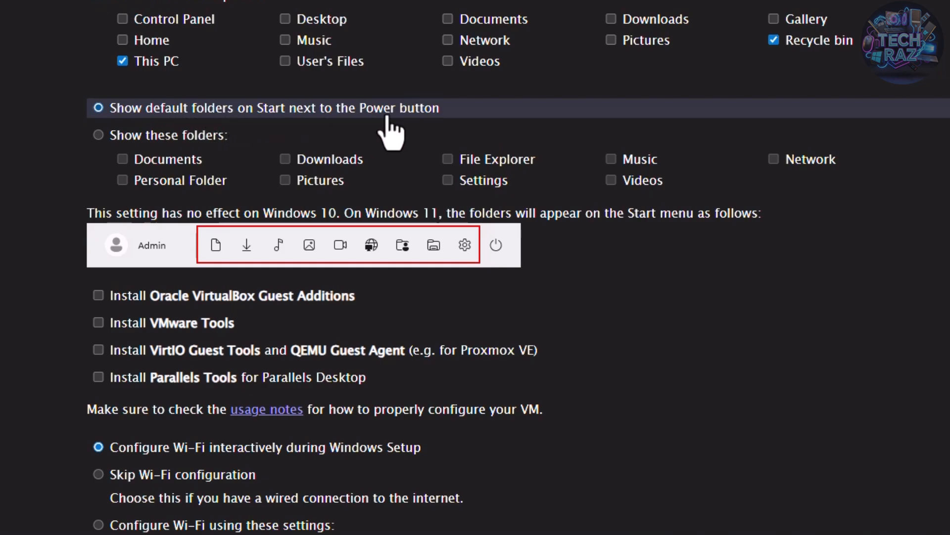
pyautogui.click(149, 137)
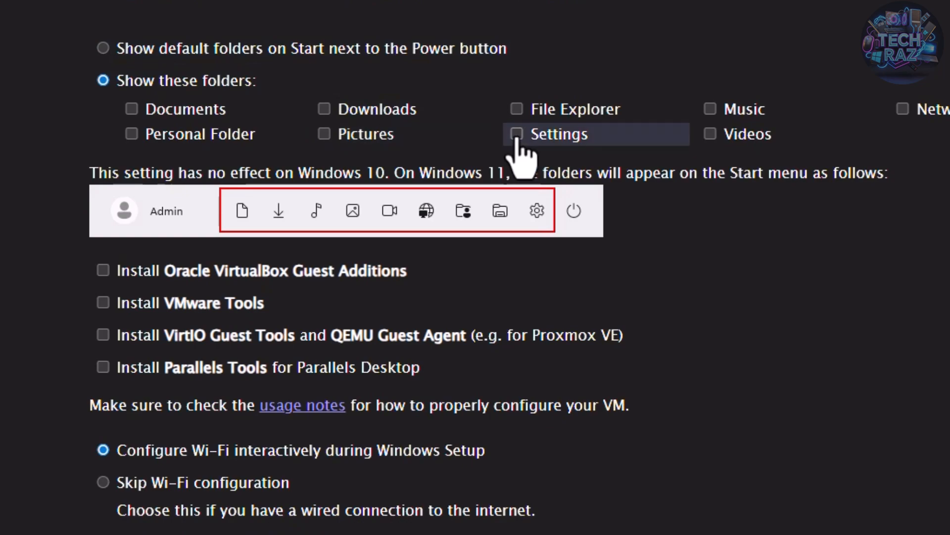
pyautogui.click(517, 136)
pyautogui.click(524, 114)
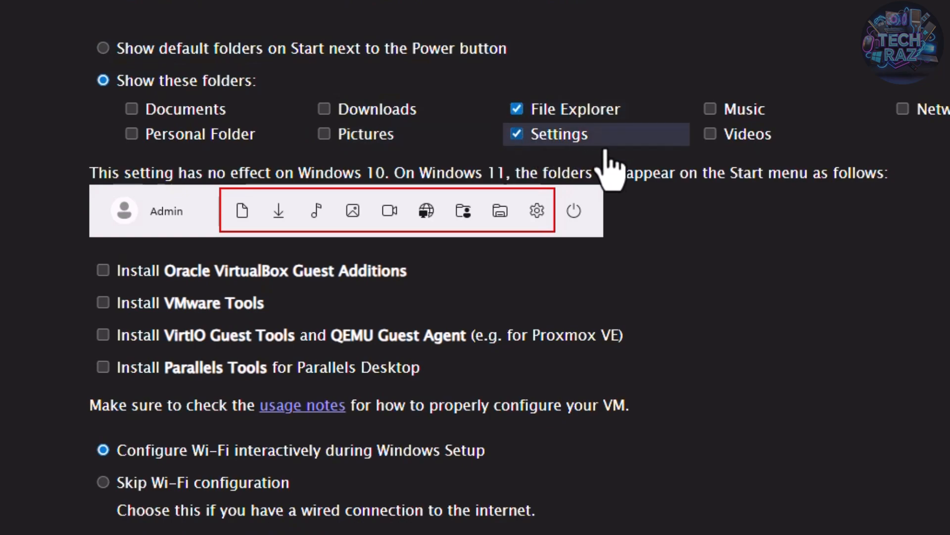
# Review the virtual machine tools, Wi-Fi, diagnostic data, lock key and Sticky keys options, keeping their defaults
pyautogui.scroll(-2, 191, 158)
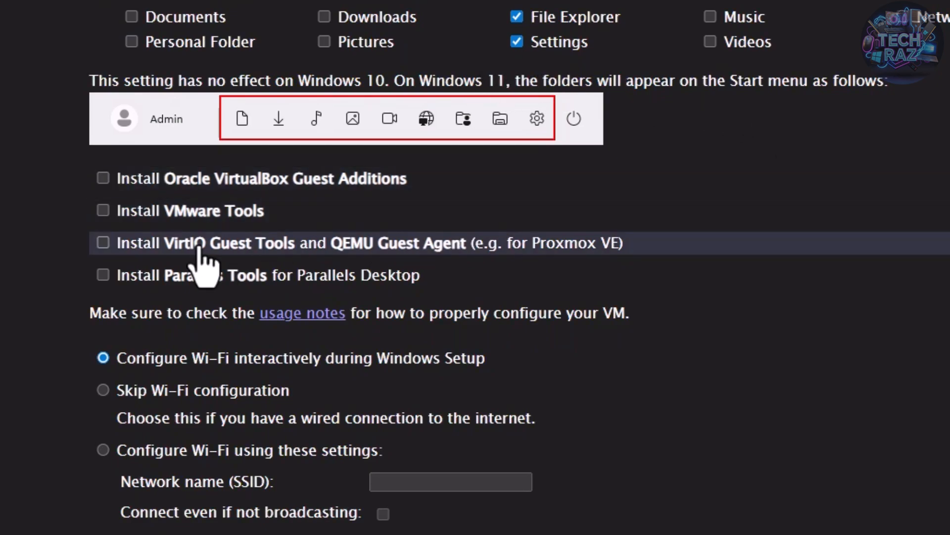
pyautogui.scroll(-3, 64, 210)
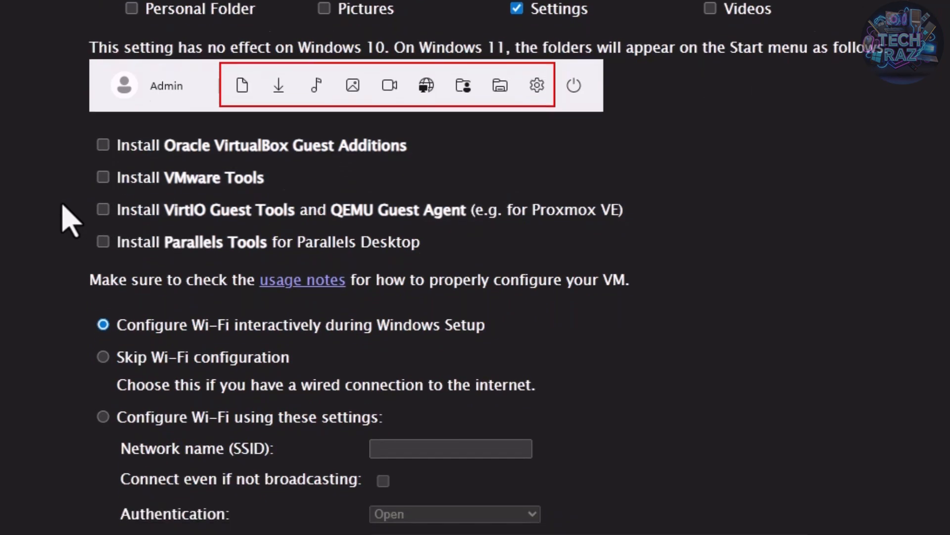
pyautogui.scroll(-1, 69, 218)
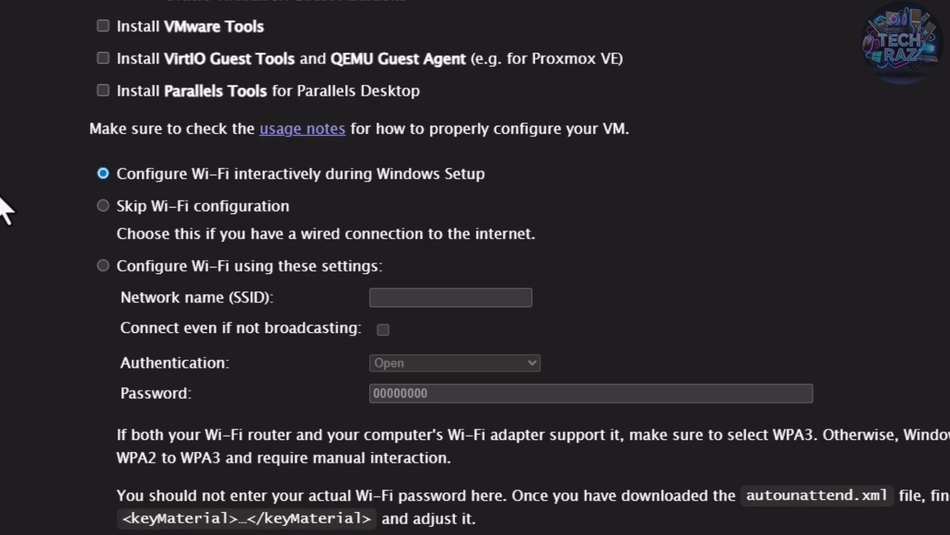
pyautogui.scroll(-2, 6, 209)
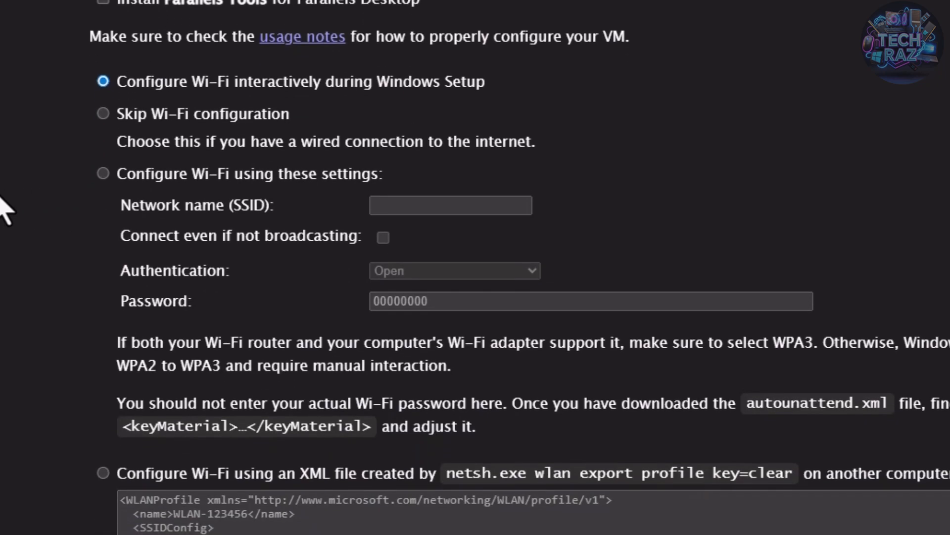
pyautogui.scroll(-6, 6, 210)
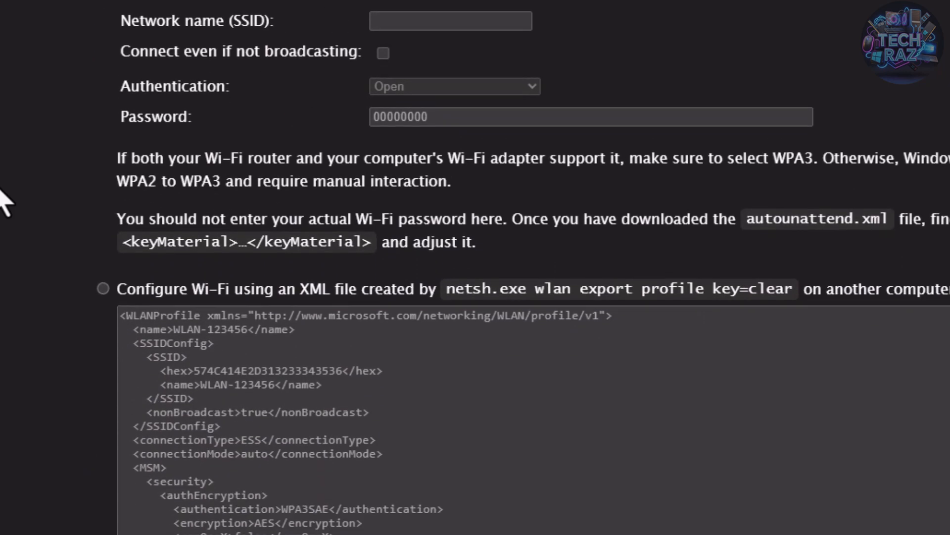
pyautogui.scroll(-11, 2, 190)
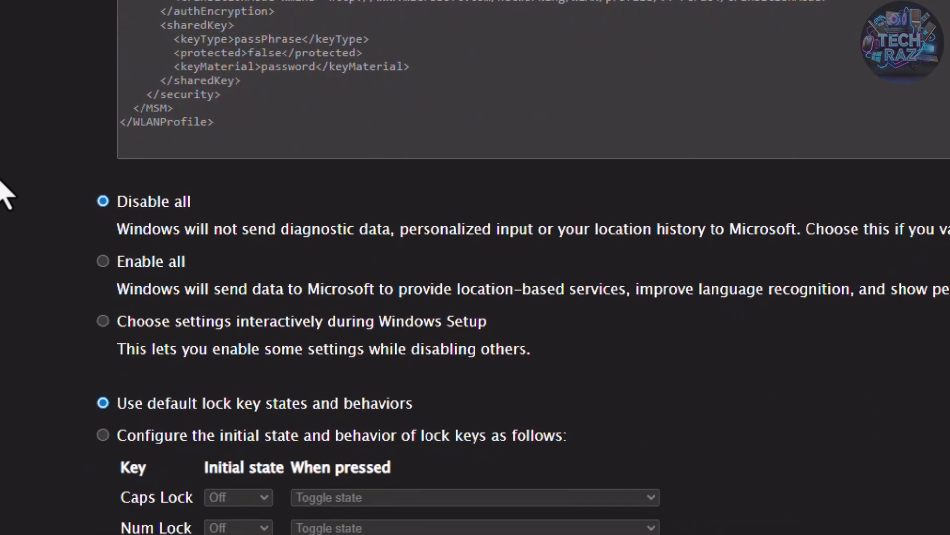
pyautogui.scroll(-1, 3, 195)
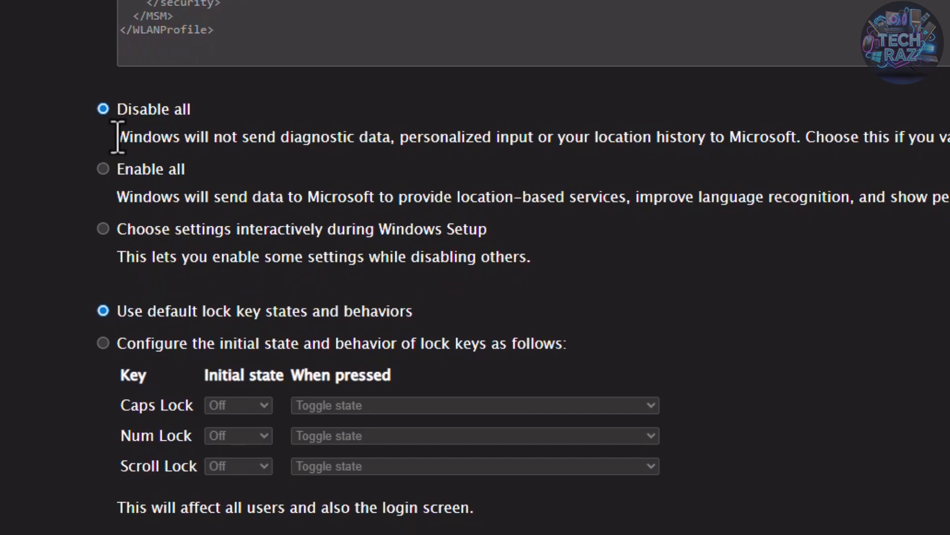
pyautogui.scroll(-4, 3, 198)
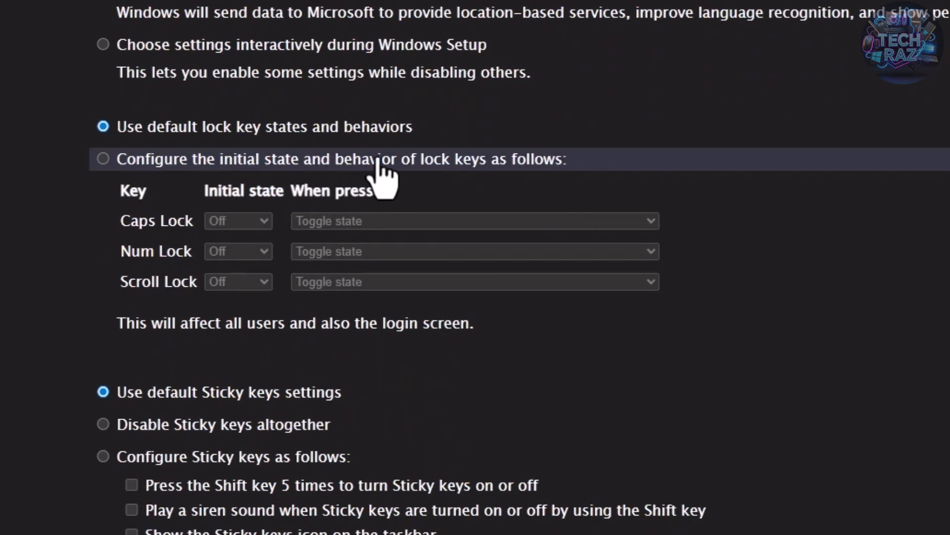
pyautogui.scroll(-6, 475, 267)
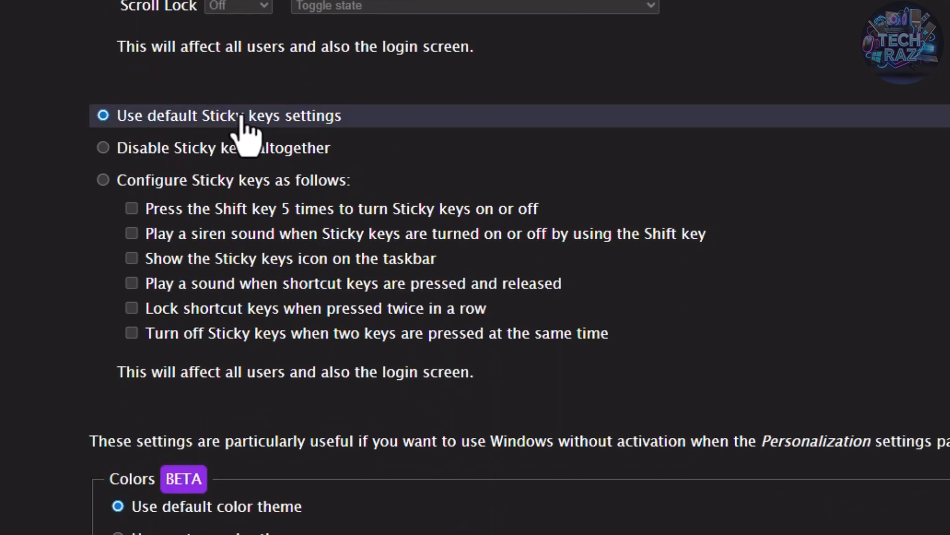
pyautogui.scroll(-5, 49, 195)
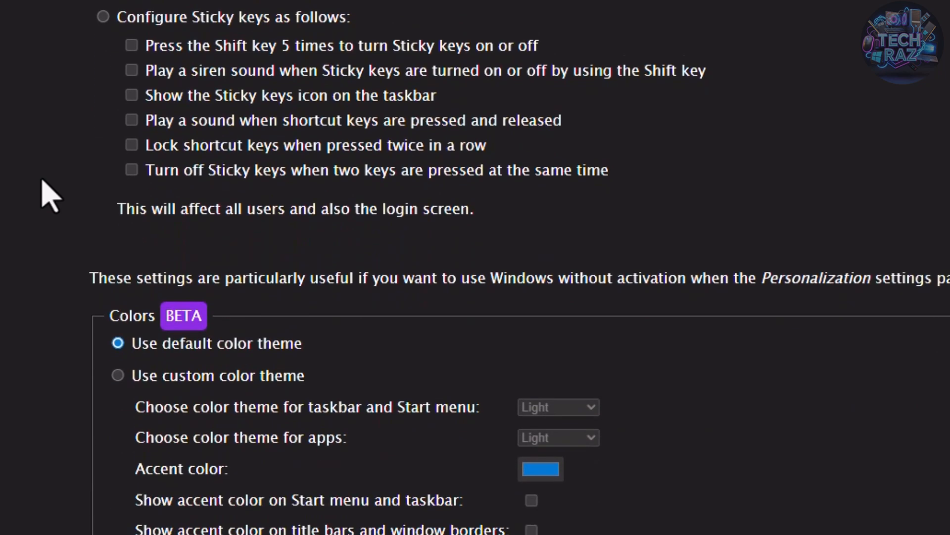
# Use a custom color theme with Dark for the taskbar, Start menu and apps, and make windows and surfaces translucent
pyautogui.scroll(-2, 47, 194)
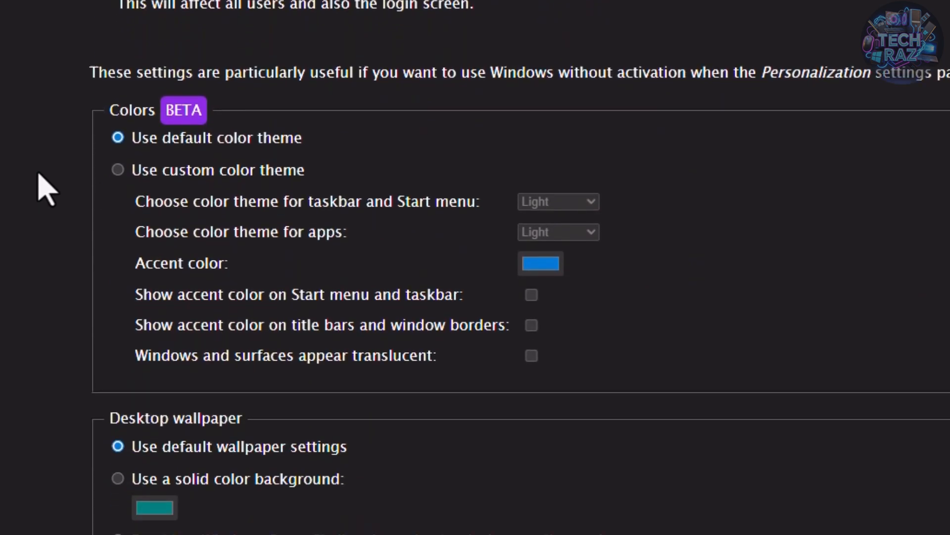
pyautogui.click(119, 171)
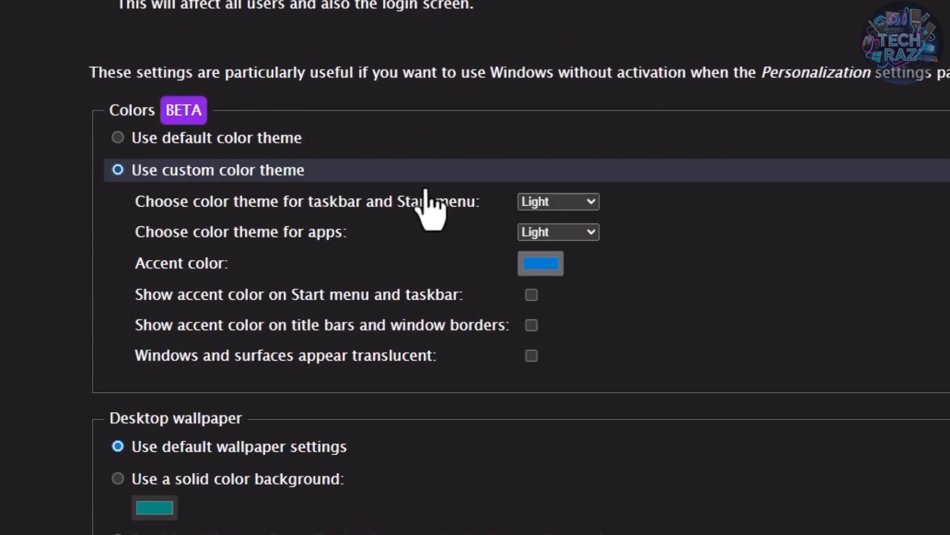
pyautogui.click(529, 200)
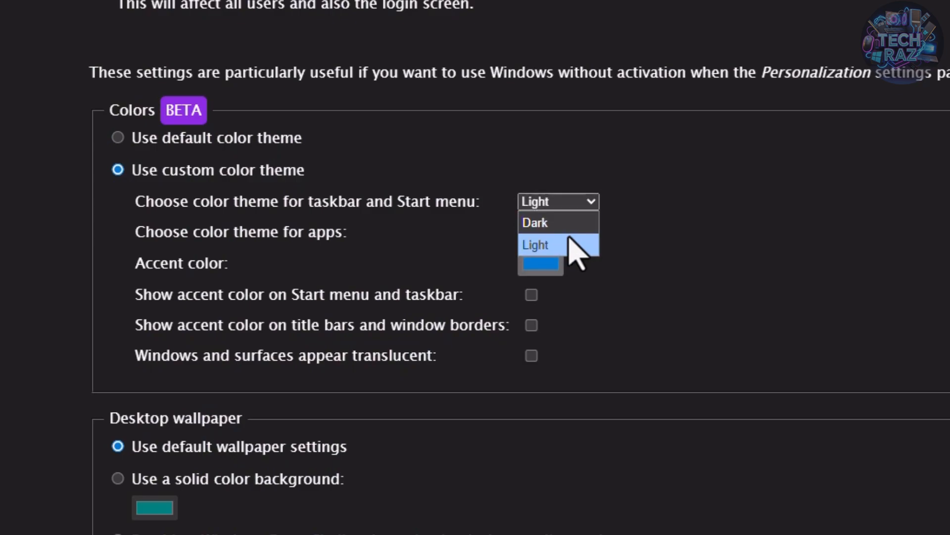
pyautogui.click(577, 220)
pyautogui.click(585, 233)
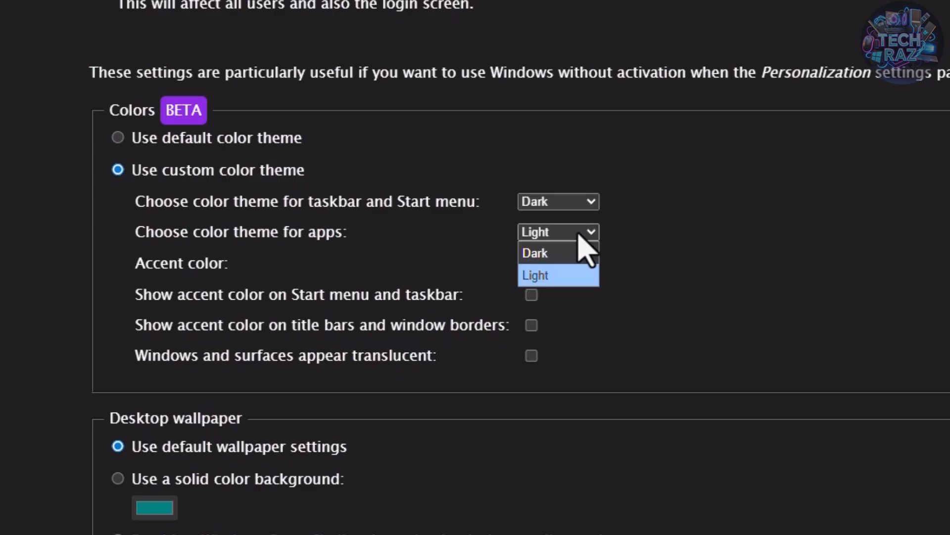
pyautogui.click(584, 252)
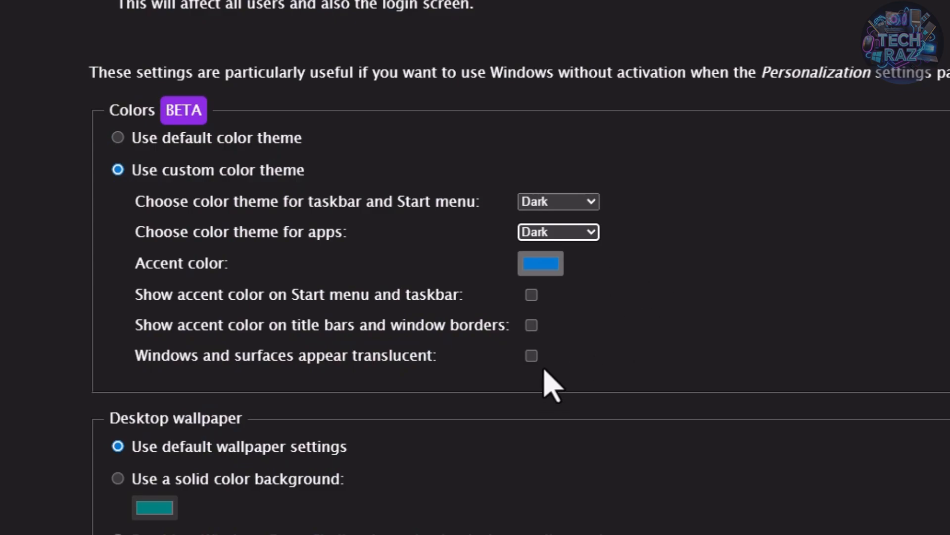
pyautogui.click(532, 356)
# Keep the default desktop wallpaper and lock screen image, and select all the bundled Windows apps for removal
pyautogui.scroll(-2, 633, 332)
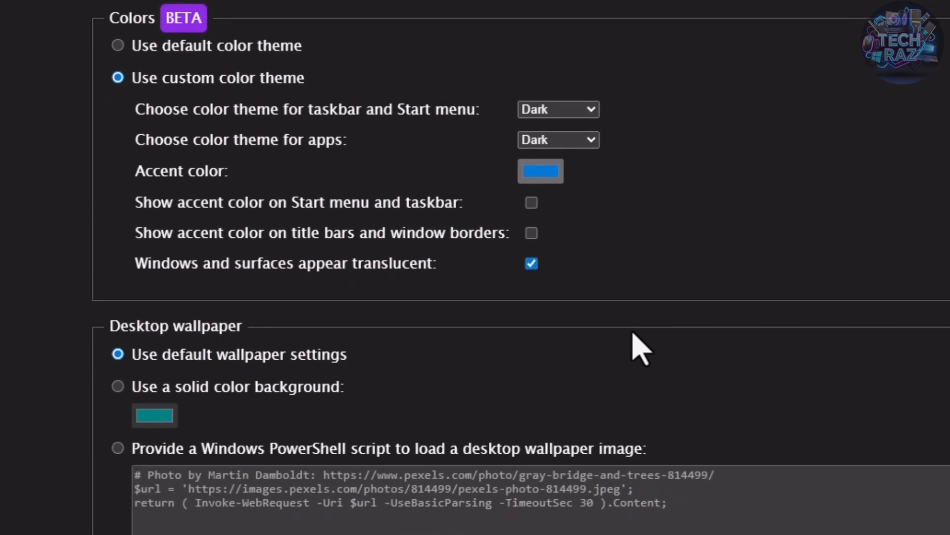
pyautogui.scroll(-4, 636, 342)
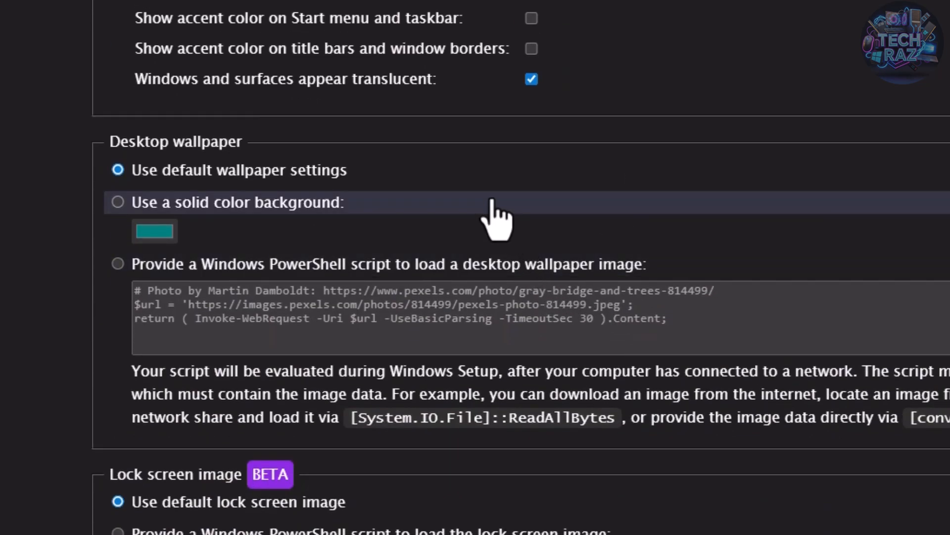
pyautogui.scroll(-2, 495, 217)
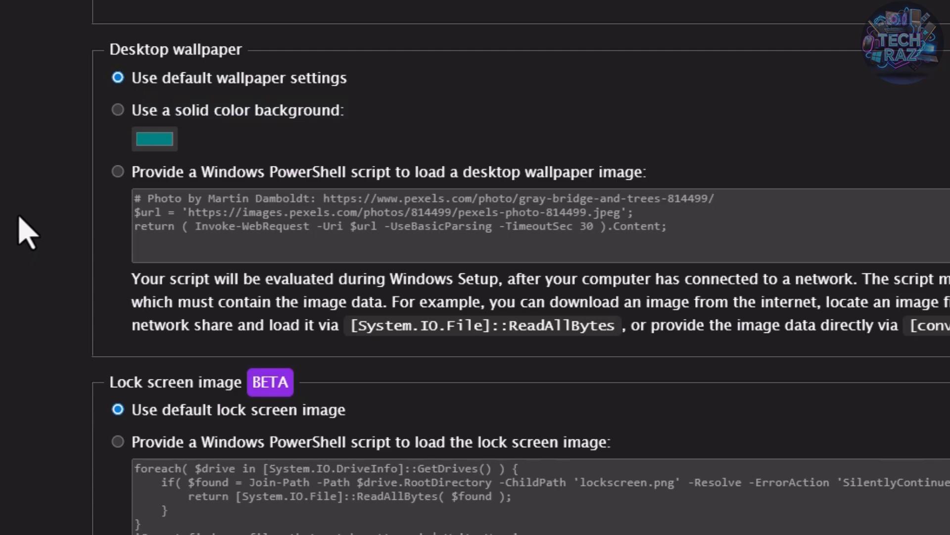
pyautogui.scroll(-10, 30, 227)
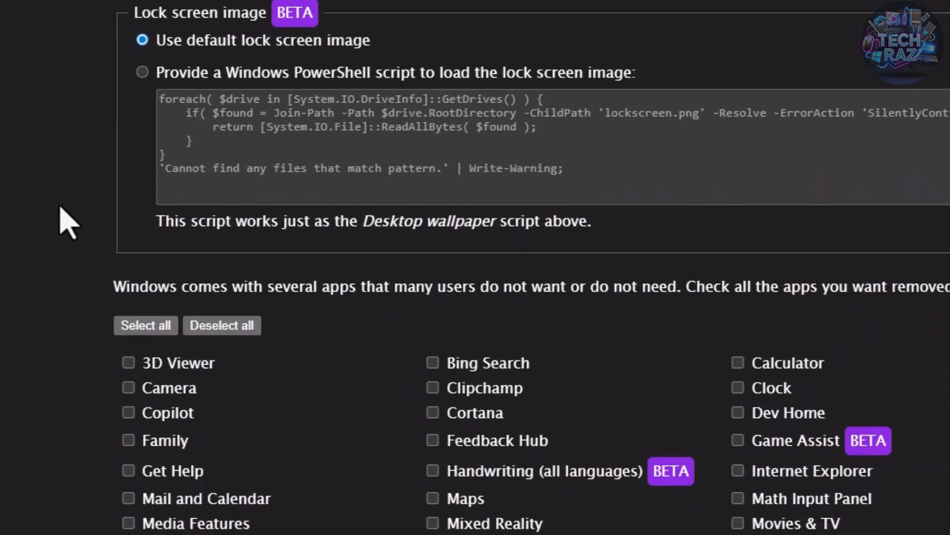
pyautogui.scroll(-4, 70, 208)
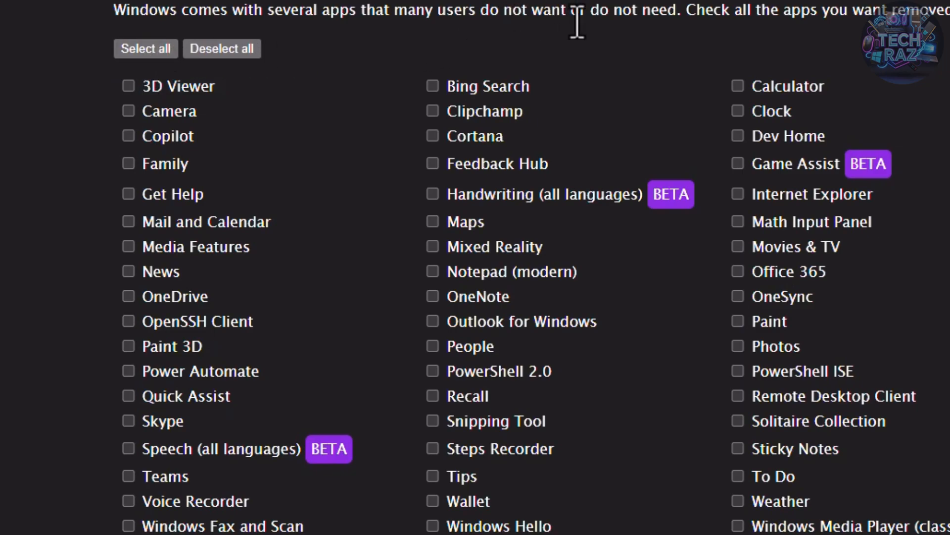
pyautogui.click(134, 48)
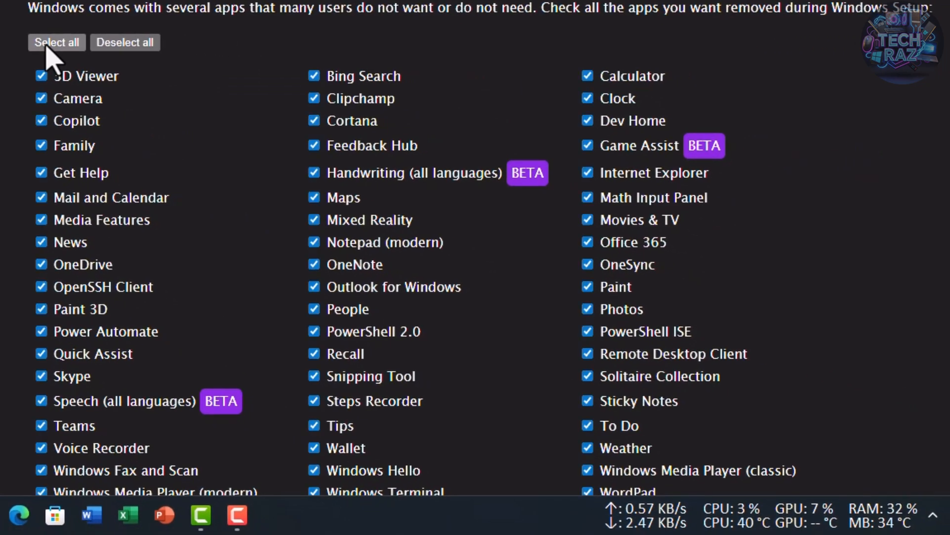
# Exclude PowerShell 2.0, Snipping Tool, Windows Terminal, Calculator, Paint, Photos and Weather from the bundled apps selected for removal
pyautogui.scroll(-2, 85, 111)
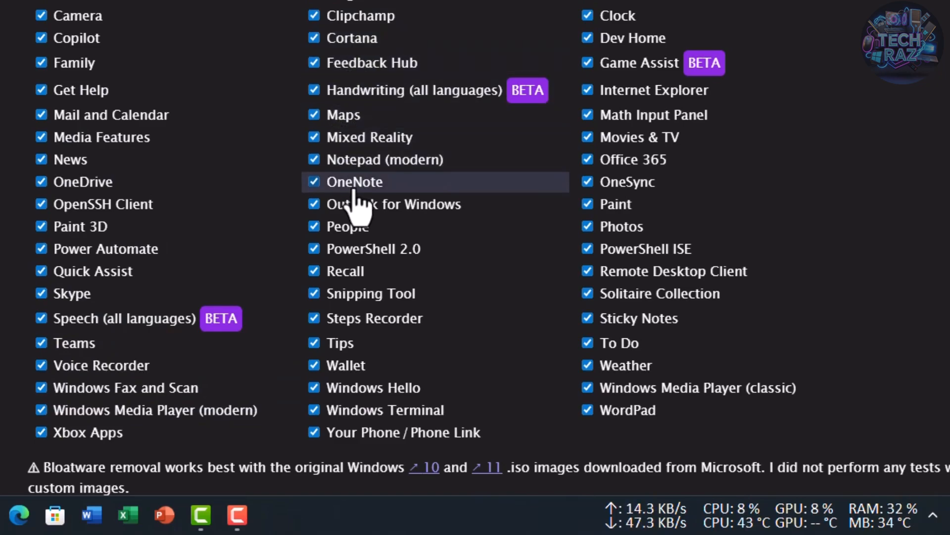
pyautogui.click(362, 252)
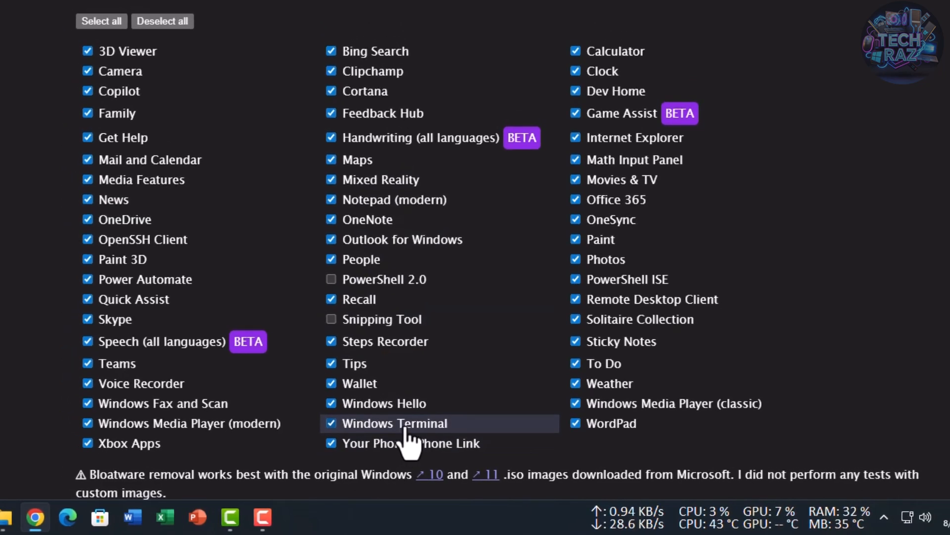
pyautogui.click(600, 50)
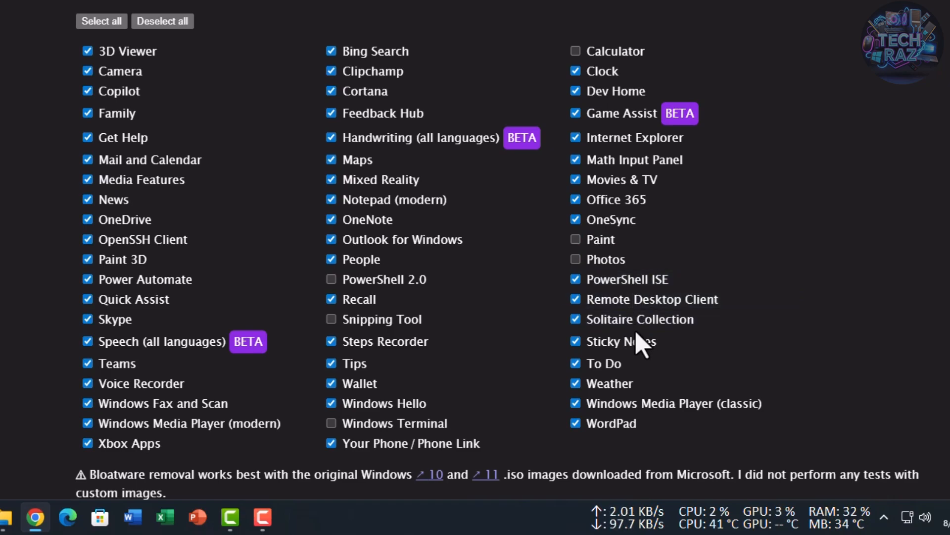
pyautogui.click(628, 390)
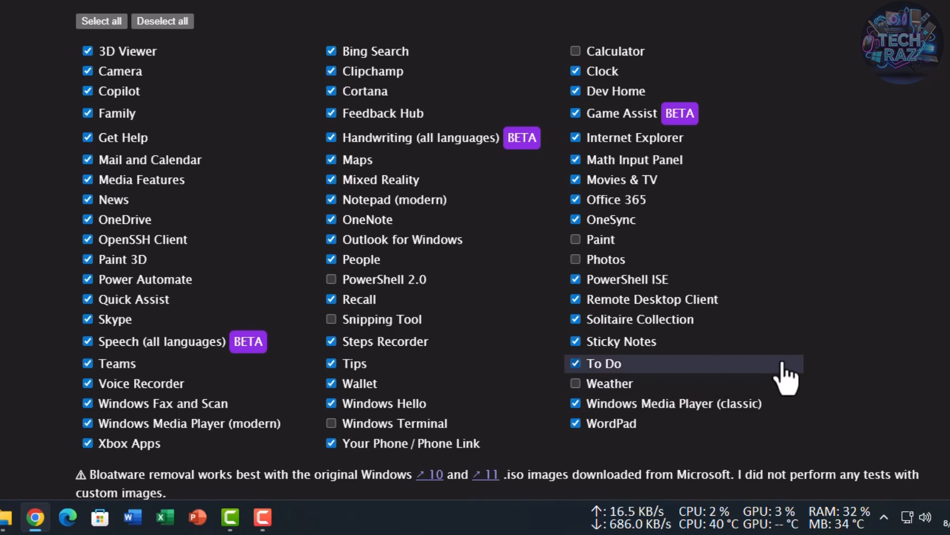
pyautogui.scroll(-5, 824, 356)
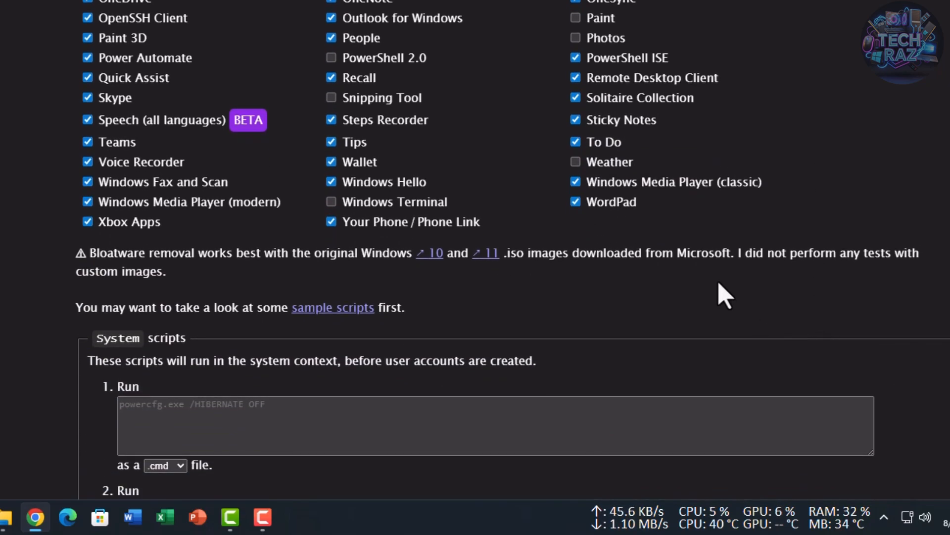
pyautogui.scroll(5, 709, 296)
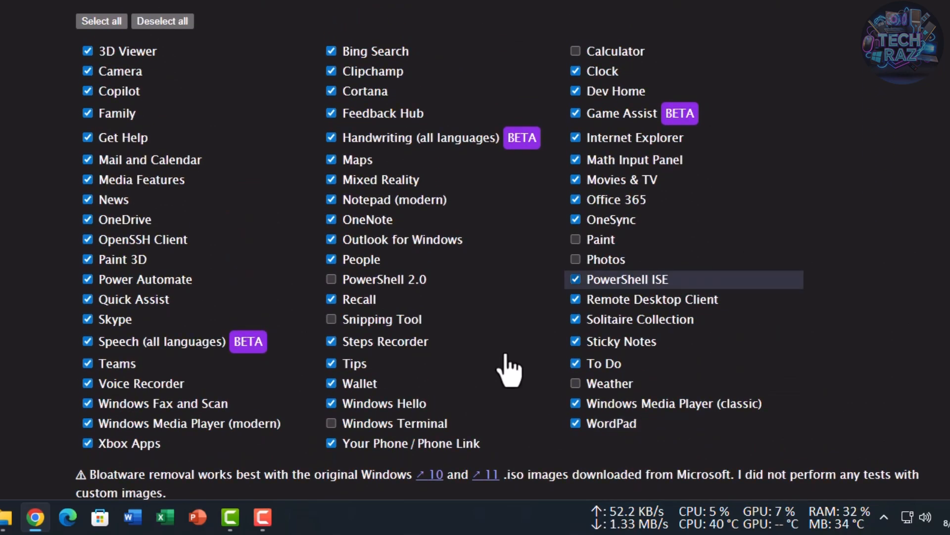
# Leave the custom scripts, application control policy and extra XML markup sections at their defaults and download the answer file as .xml
pyautogui.scroll(-5, 239, 318)
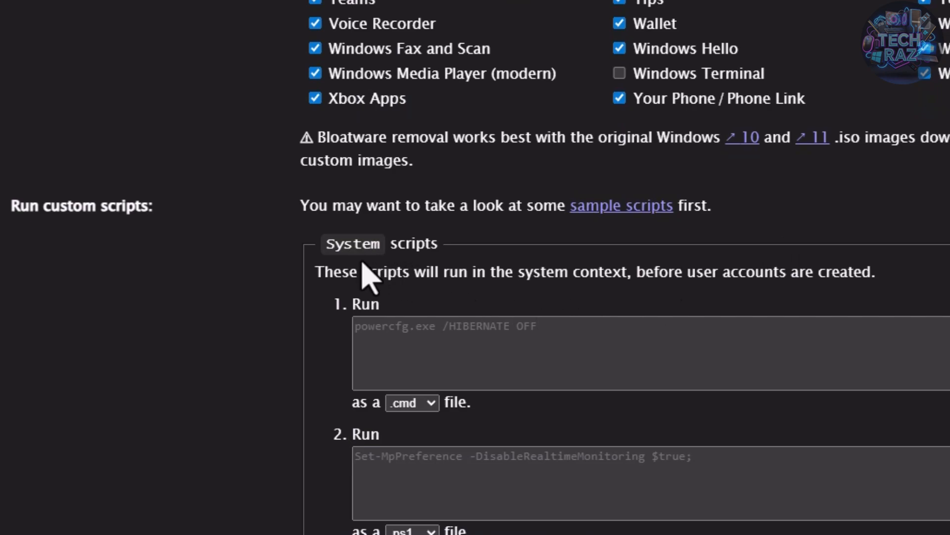
pyautogui.scroll(-4, 268, 204)
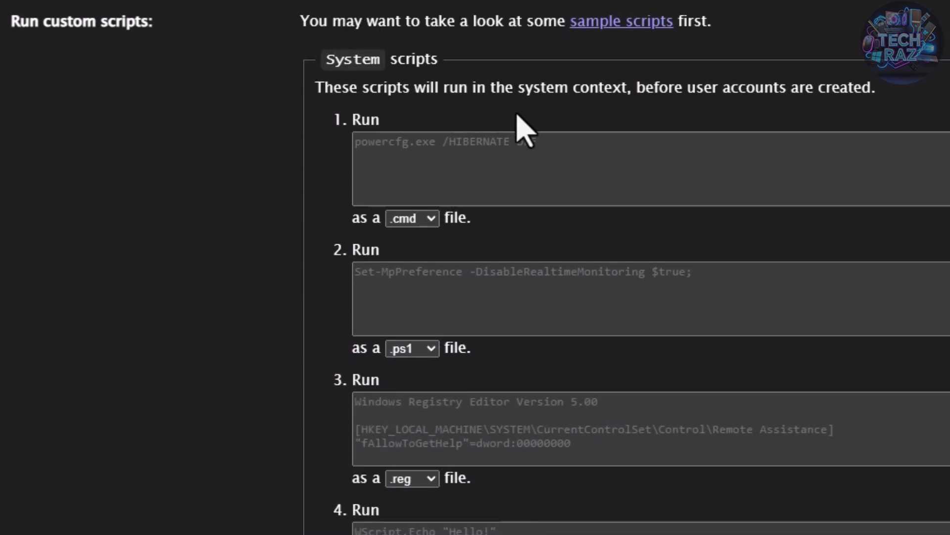
pyautogui.scroll(-12, 521, 129)
pyautogui.scroll(-15, 516, 115)
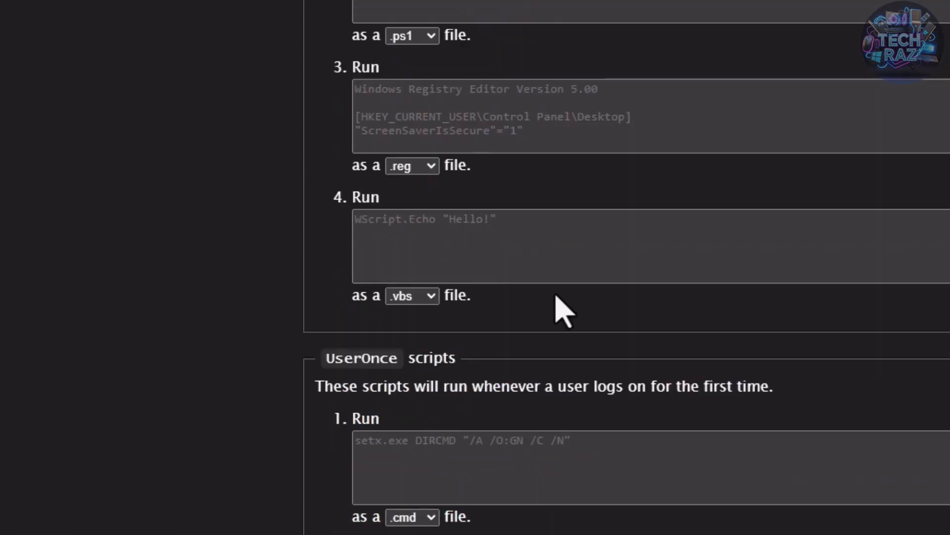
pyautogui.scroll(-2, 403, 273)
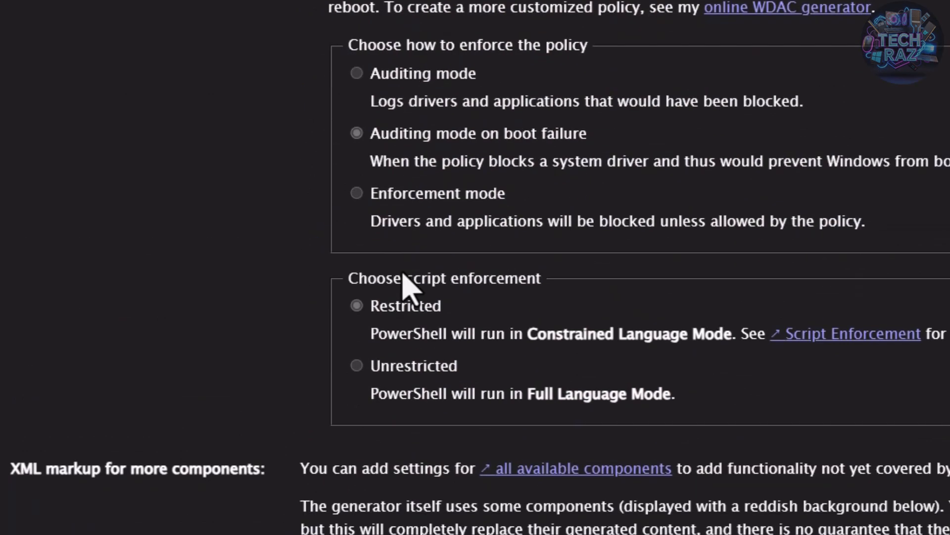
pyautogui.scroll(-15, 402, 273)
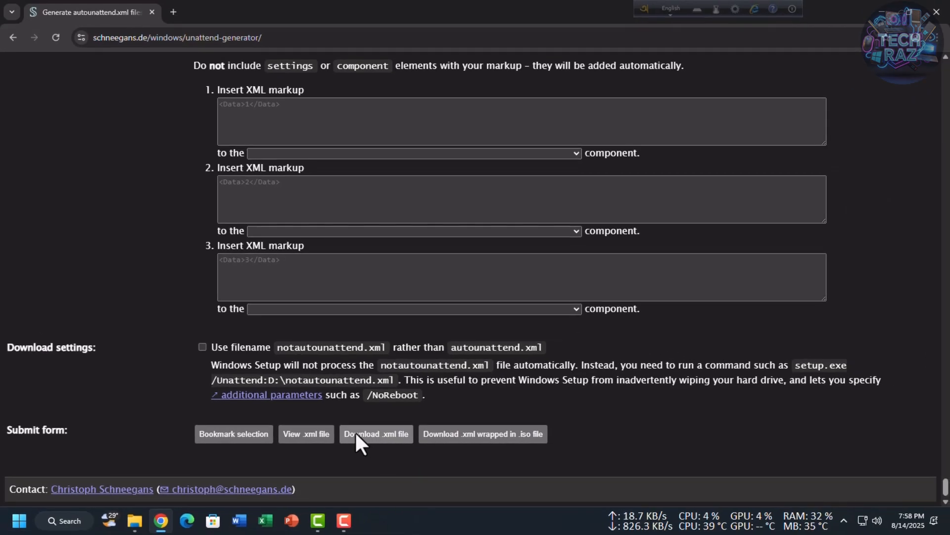
pyautogui.click(355, 432)
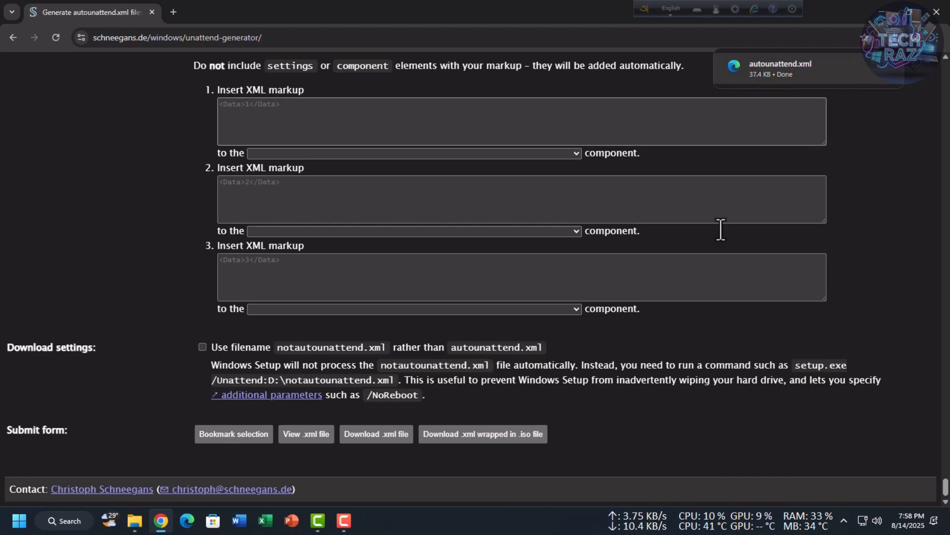
# Search the web for "download windows 11 iso" in a new browser tab and open Microsoft's Download Windows 11 page
pyautogui.click(174, 12)
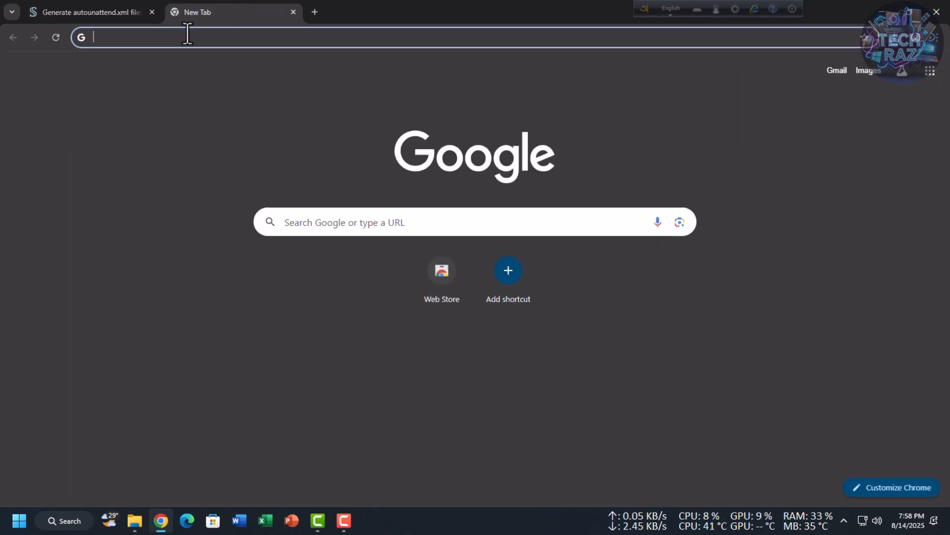
pyautogui.click(190, 39)
pyautogui.write('d')
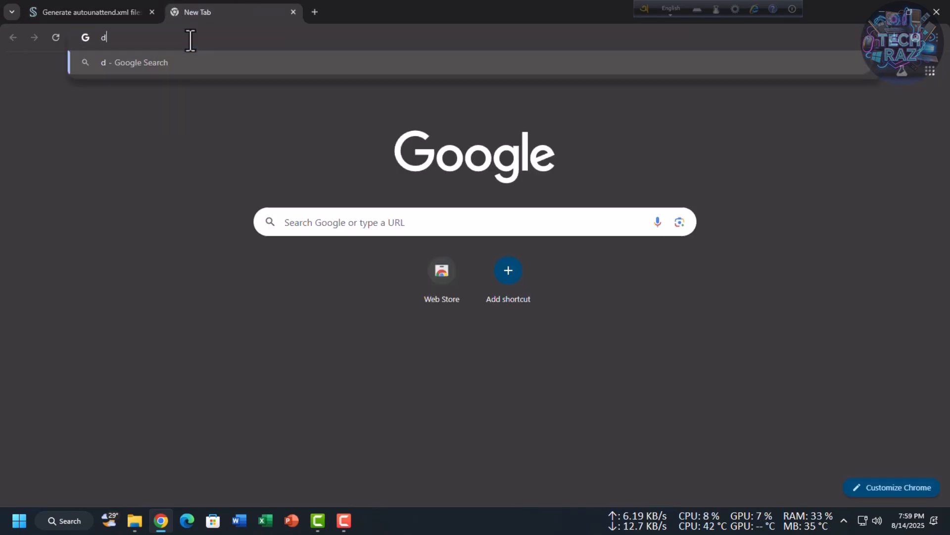
pyautogui.write('ownloa')
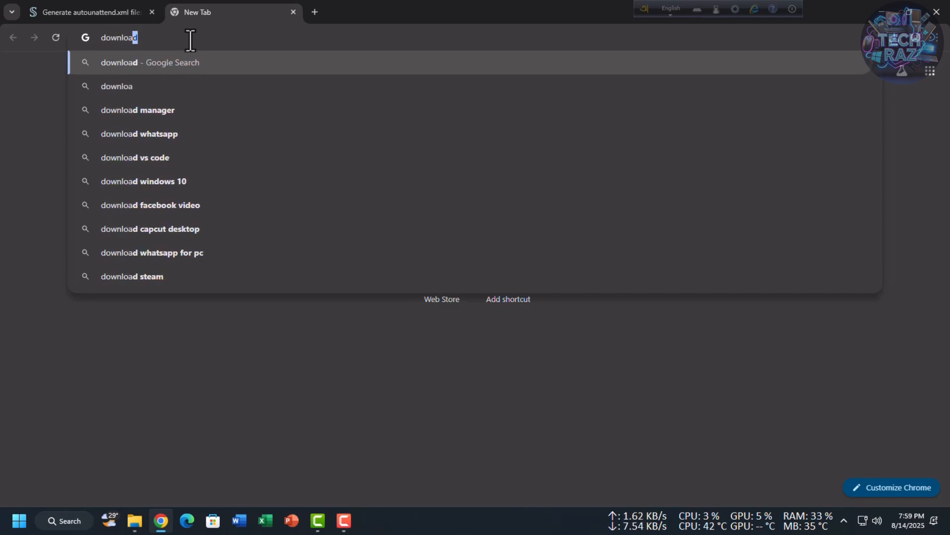
pyautogui.write('d win 11')
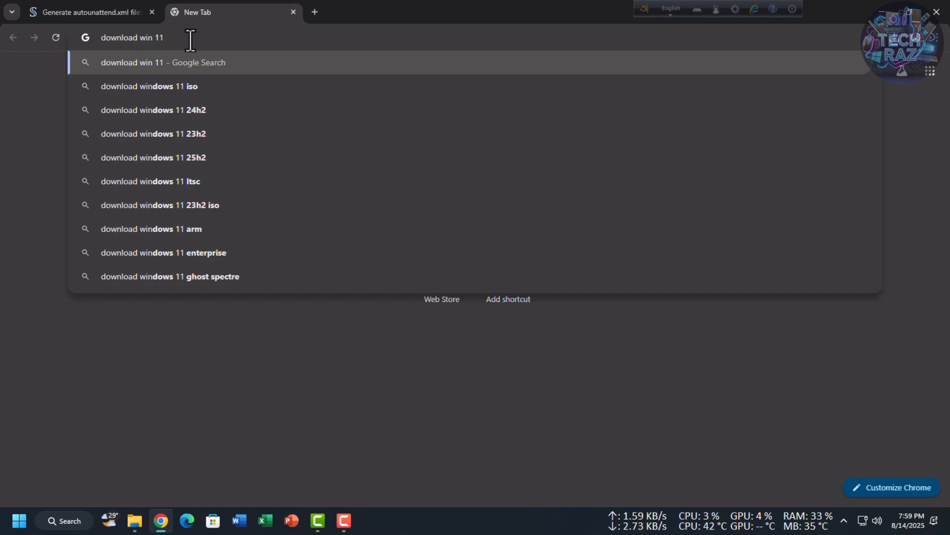
pyautogui.press('Down')
pyautogui.press('Return')
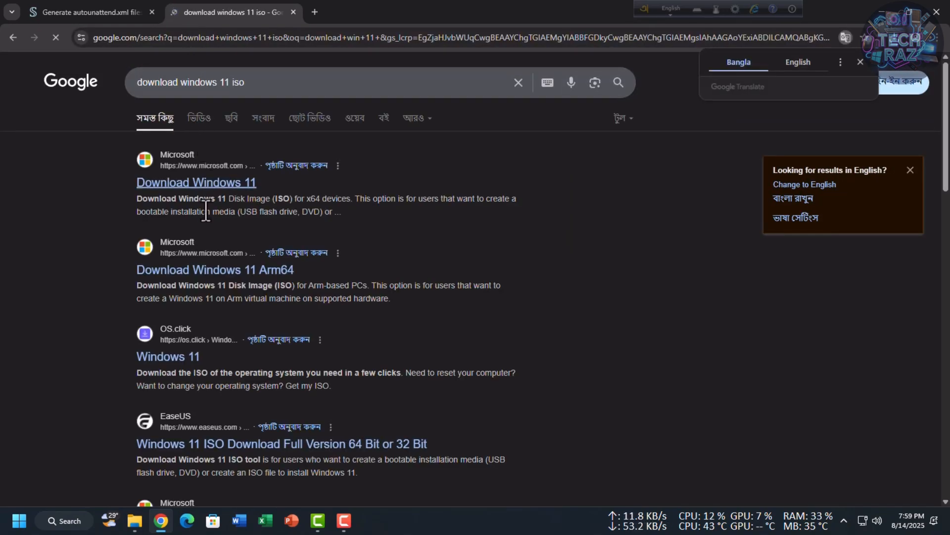
pyautogui.click(213, 189)
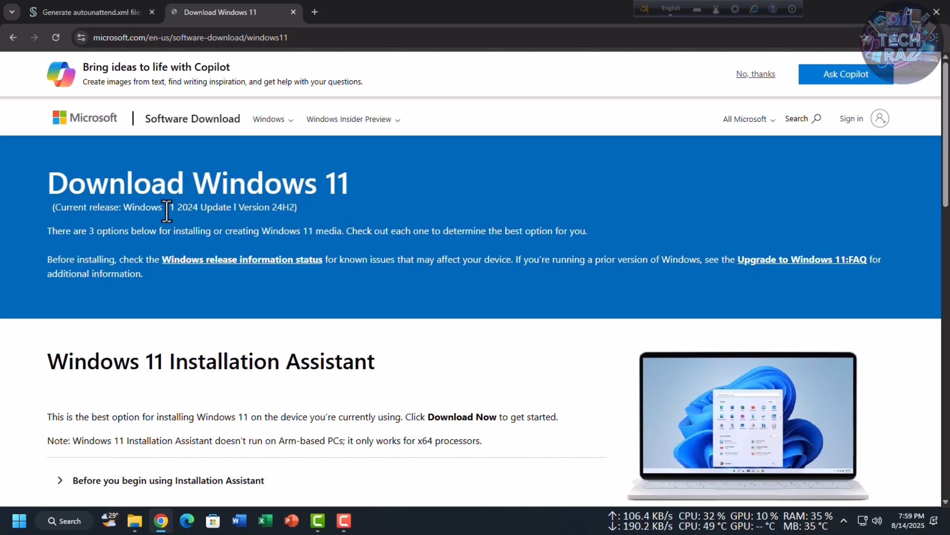
# Highlight the current release version, and select and confirm the Windows 11 multi-edition ISO for x64 devices
pyautogui.moveTo(184, 203); pyautogui.dragTo(301, 205)
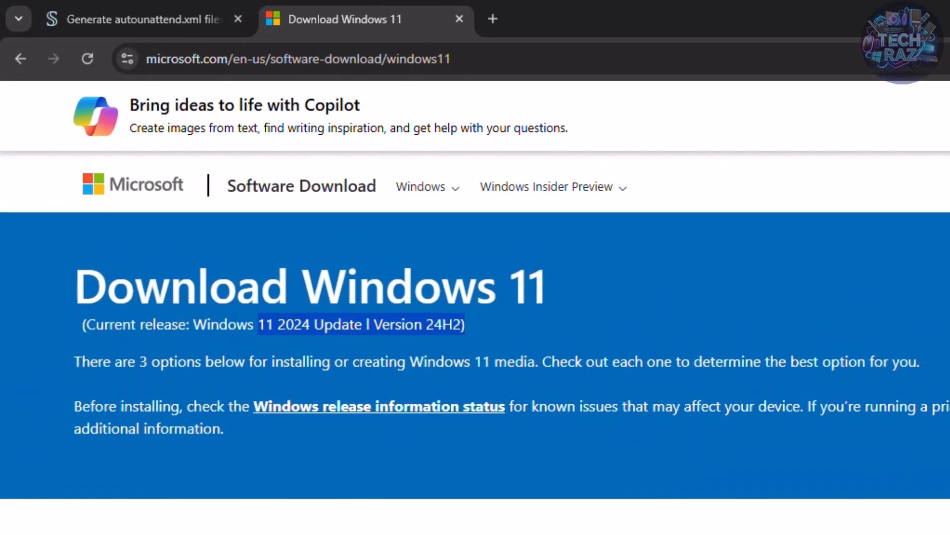
pyautogui.scroll(-9, 280, 233)
pyautogui.scroll(-10, 392, 492)
pyautogui.scroll(3, 392, 492)
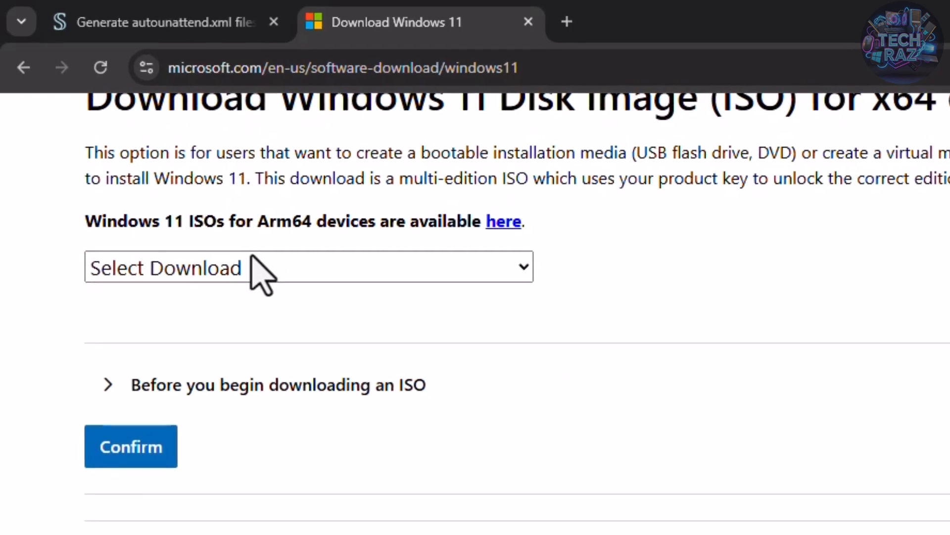
pyautogui.click(253, 259)
pyautogui.click(313, 338)
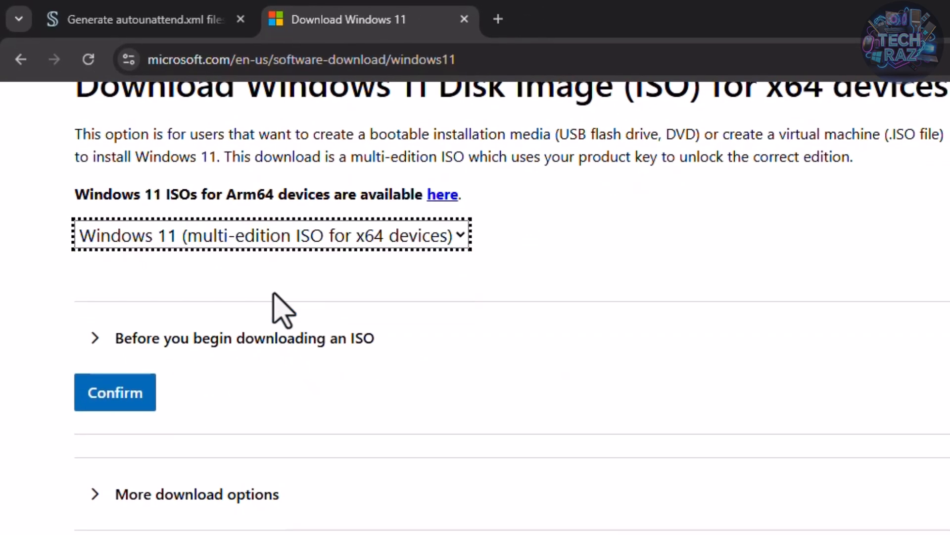
pyautogui.click(90, 403)
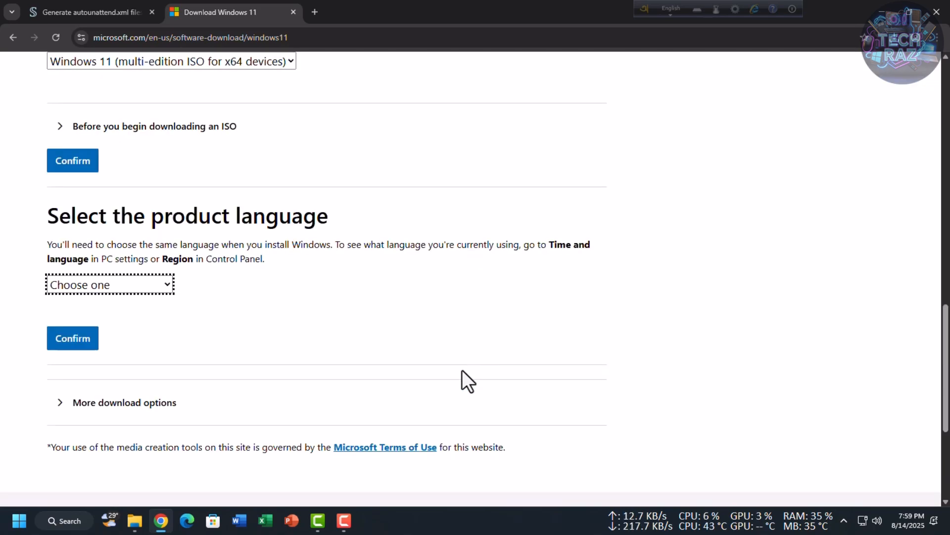
# Confirm English (United States) as the product language, start the 64-bit ISO download and check it in the recent downloads
pyautogui.click(92, 280)
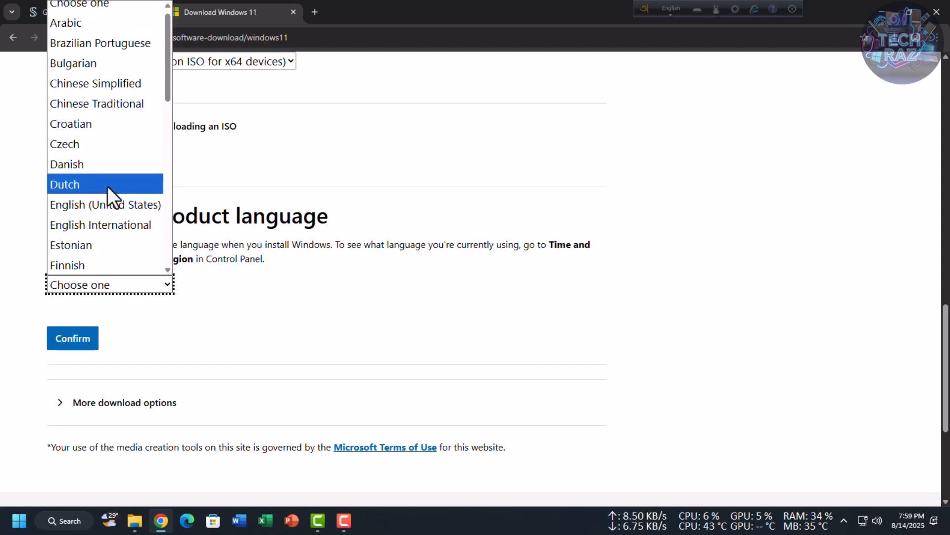
pyautogui.click(111, 204)
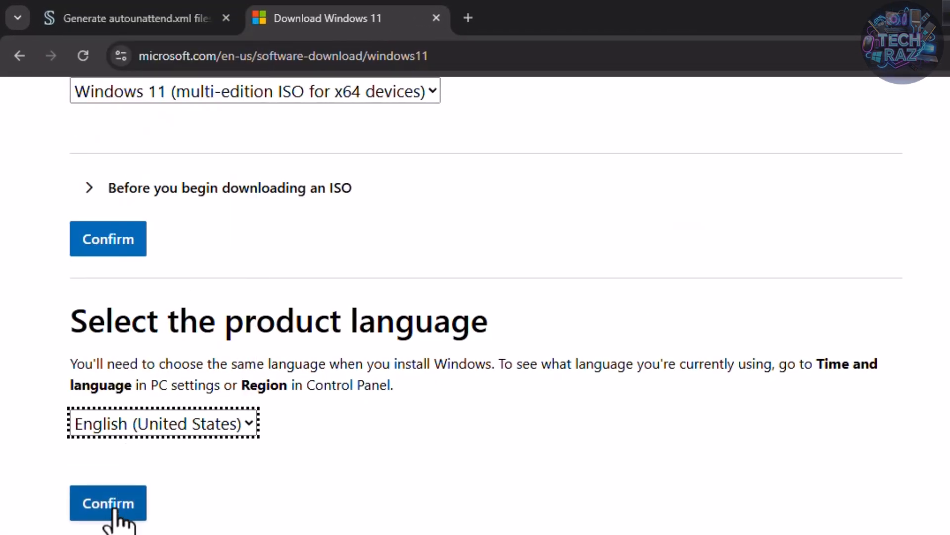
pyautogui.click(115, 512)
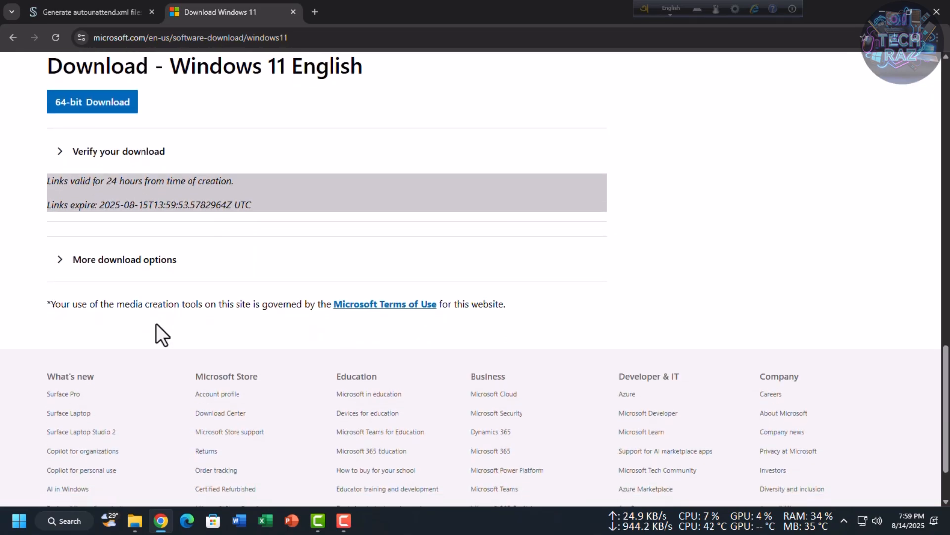
pyautogui.click(130, 112)
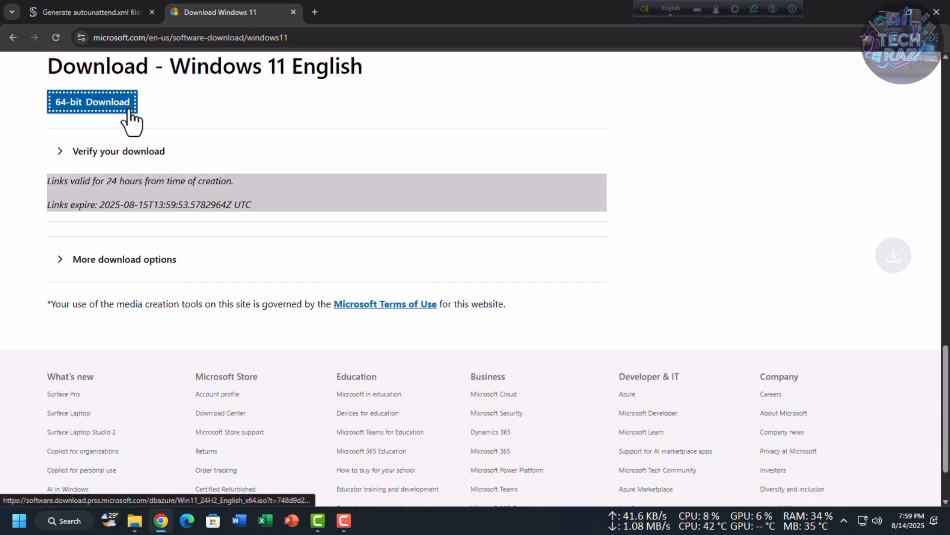
pyautogui.click(896, 43)
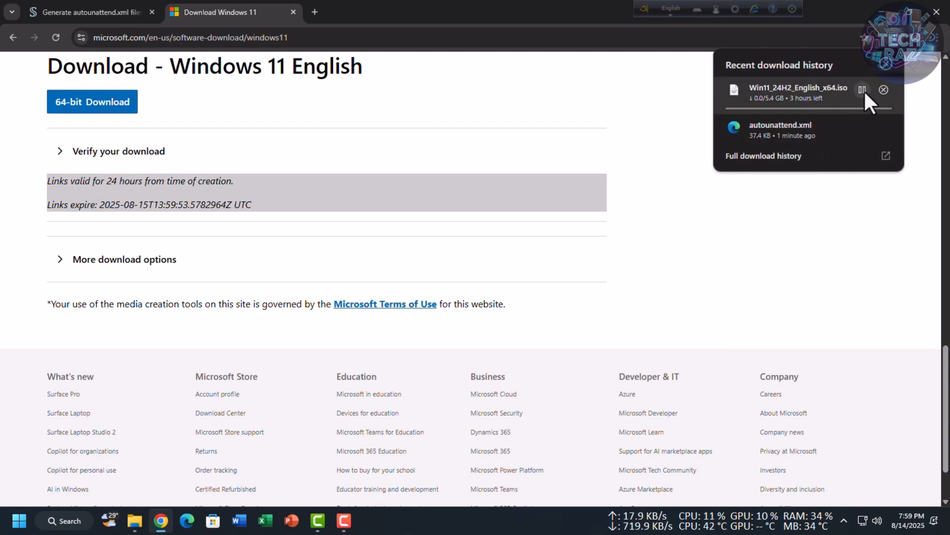
# Search the web for "rufus" in a new browser tab and open the official rufus.ie site
pyautogui.hotkey('ctrl', 't')
pyautogui.write('rufu')
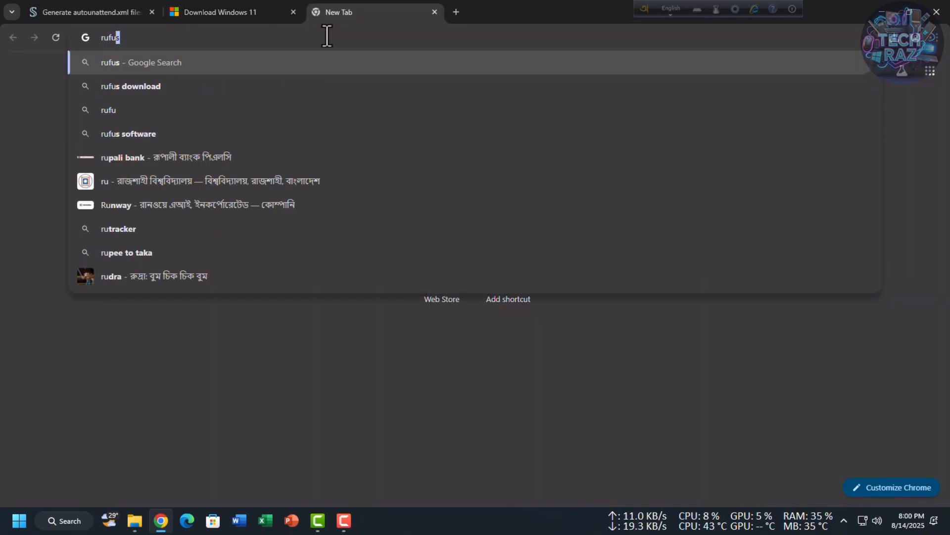
pyautogui.write('s')
pyautogui.press('Return')
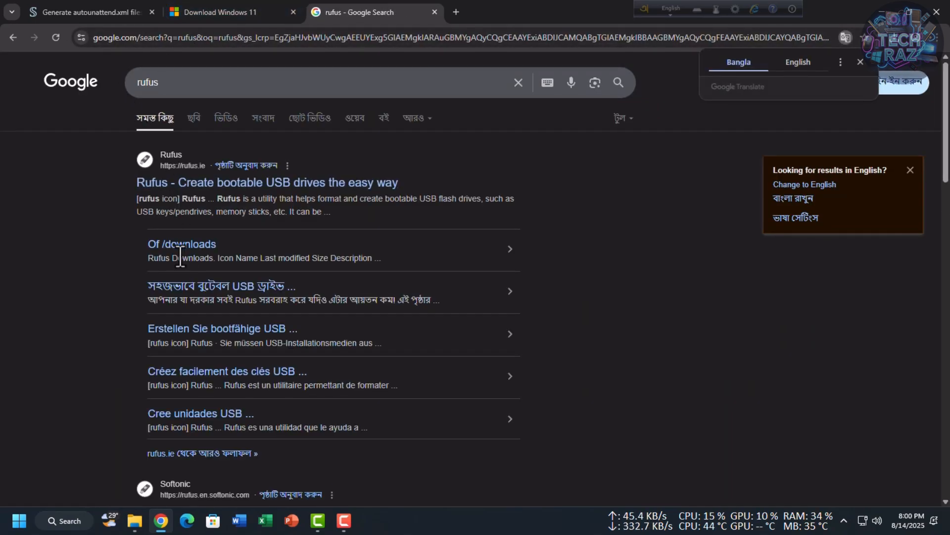
pyautogui.click(221, 183)
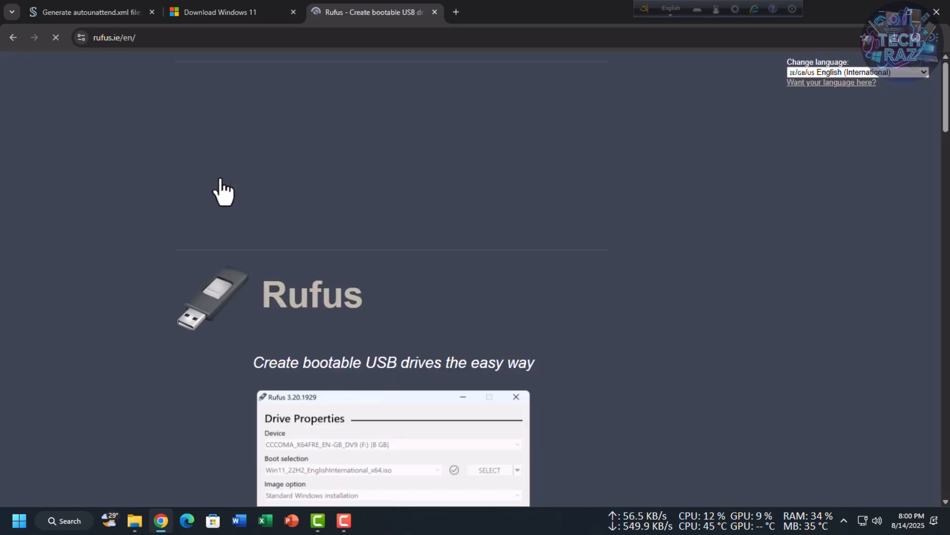
# Download the standard Windows x64 release rufus-4.9.exe, dismiss the advertisement and open the recent downloads
pyautogui.scroll(-6, 312, 303)
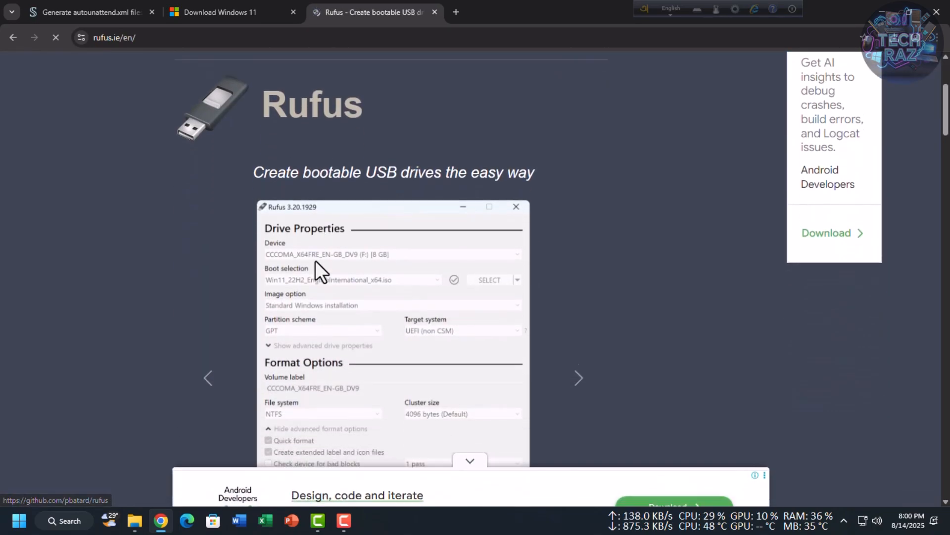
pyautogui.scroll(-12, 318, 254)
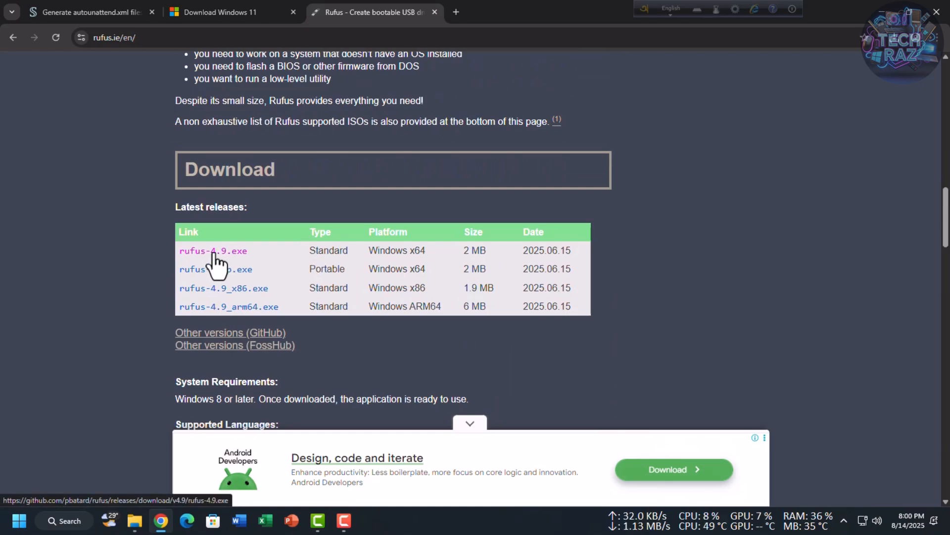
pyautogui.click(213, 251)
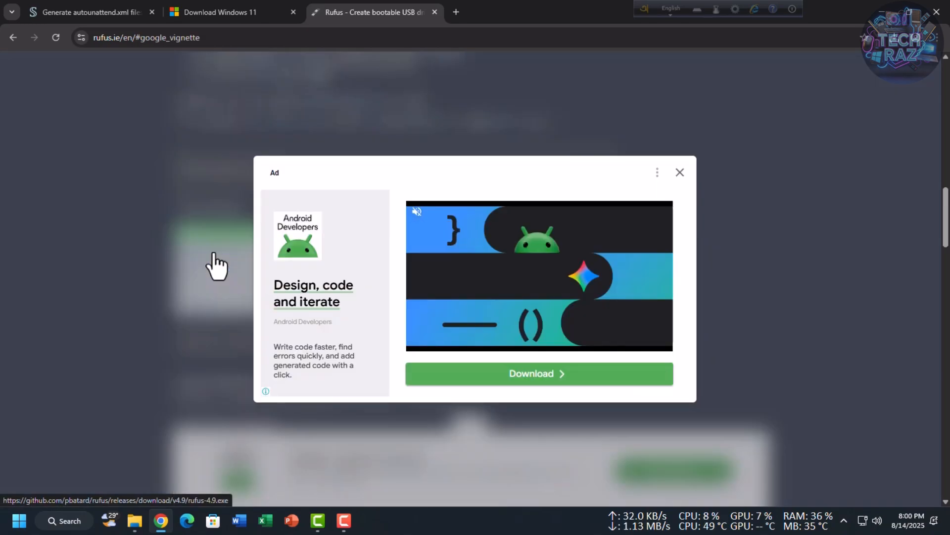
pyautogui.click(680, 172)
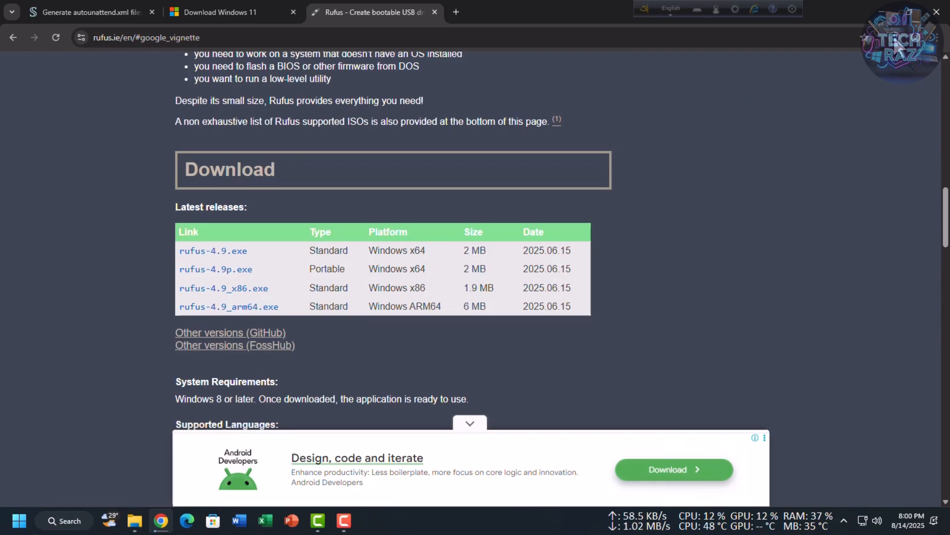
pyautogui.click(896, 41)
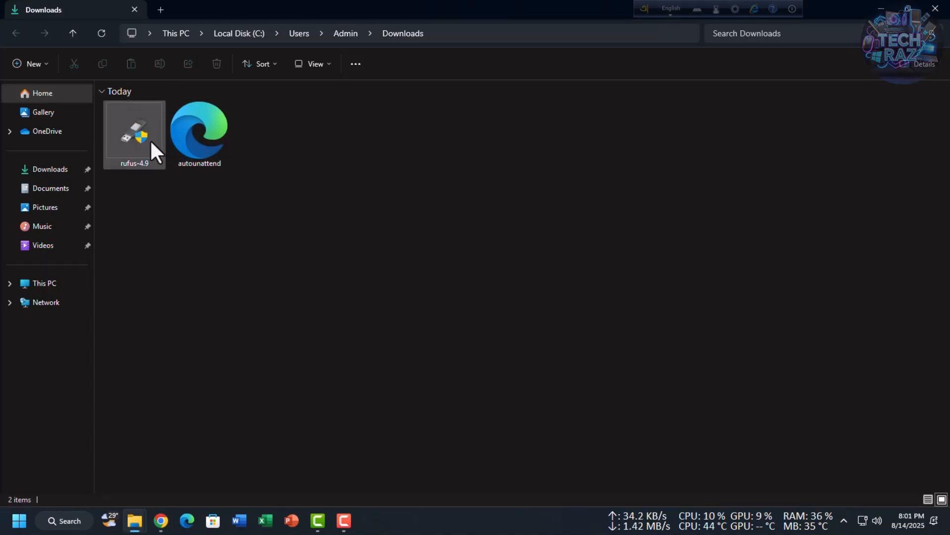
# Run rufus-4.9 from the Downloads folder as administrator and decline its online update checks
pyautogui.click(150, 139)
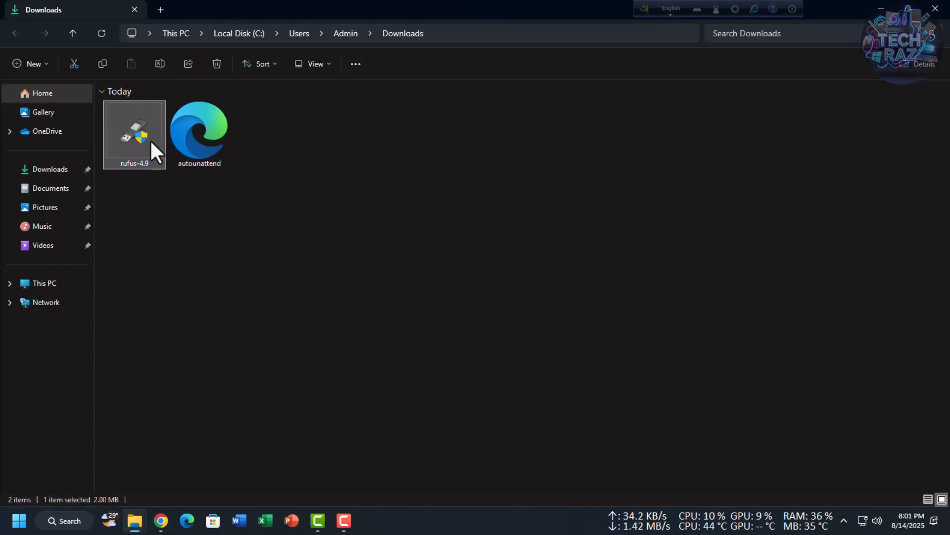
pyautogui.rightClick(150, 139)
pyautogui.click(229, 226)
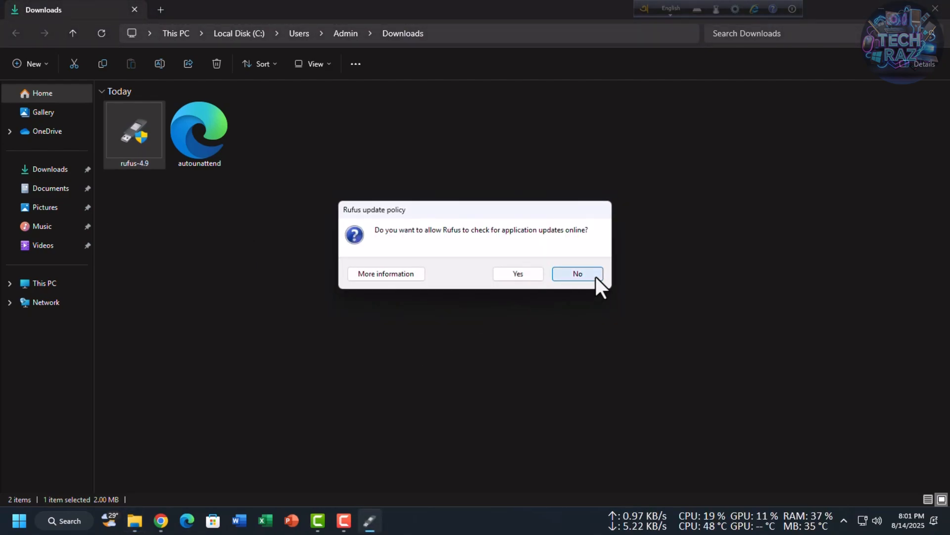
pyautogui.click(578, 273)
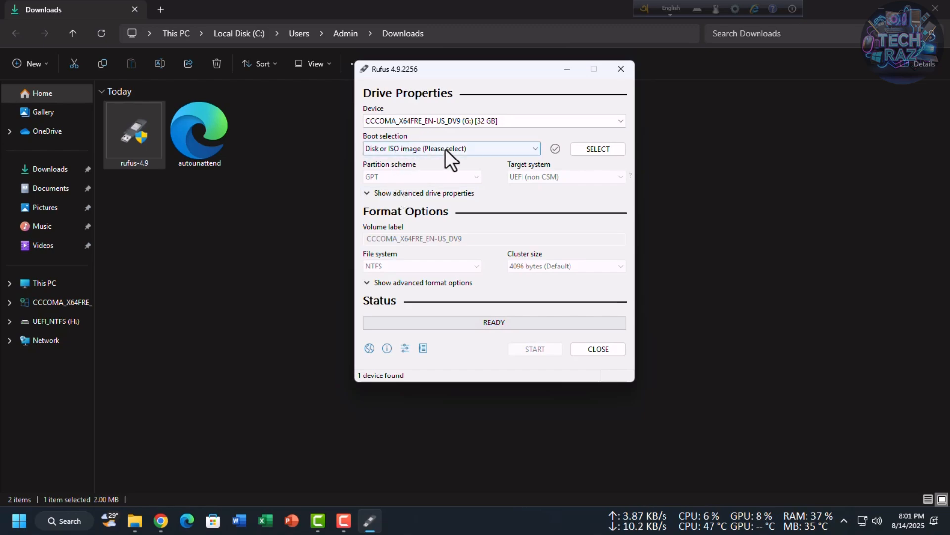
# Load the Win11_24H2_English_x64 ISO as the boot selection and start creating the bootable 32 GB USB drive
pyautogui.click(601, 151)
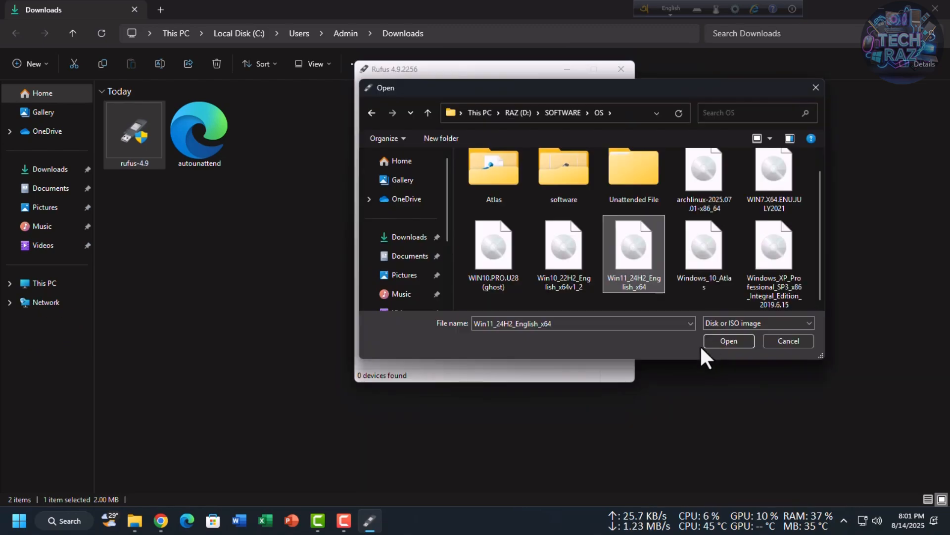
pyautogui.click(727, 340)
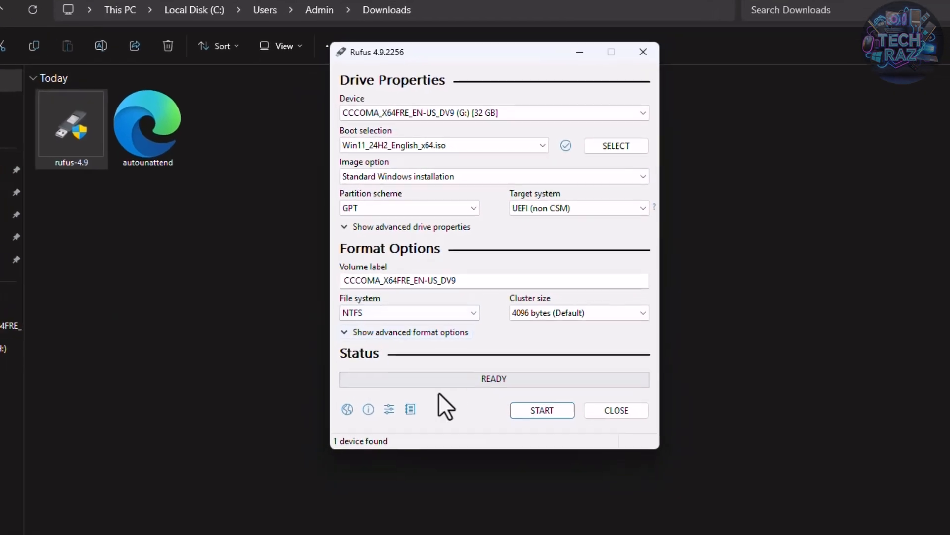
pyautogui.click(539, 410)
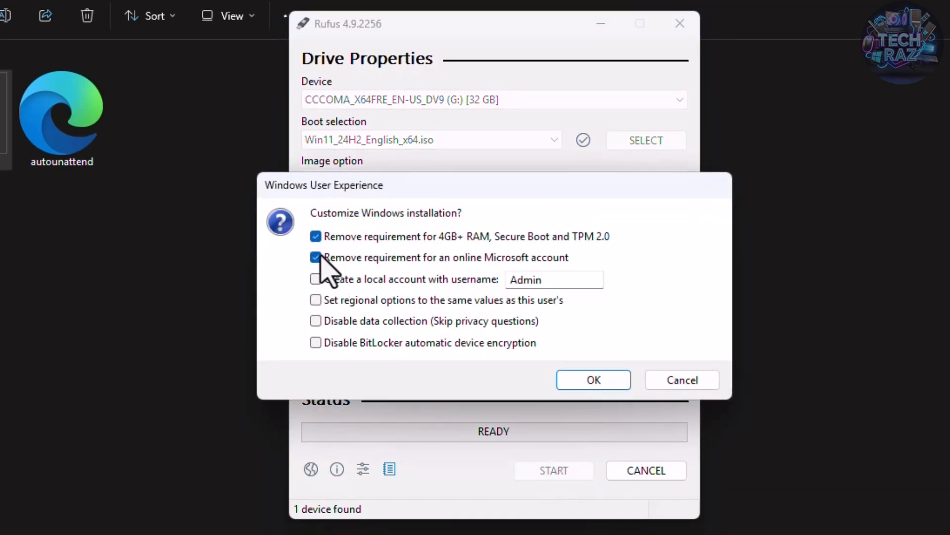
# Turn off the hardware and online Microsoft account requirement removals, confirm writing the USB drive, and close Rufus when it is ready
pyautogui.click(316, 236)
pyautogui.click(315, 257)
pyautogui.click(591, 380)
pyautogui.click(520, 379)
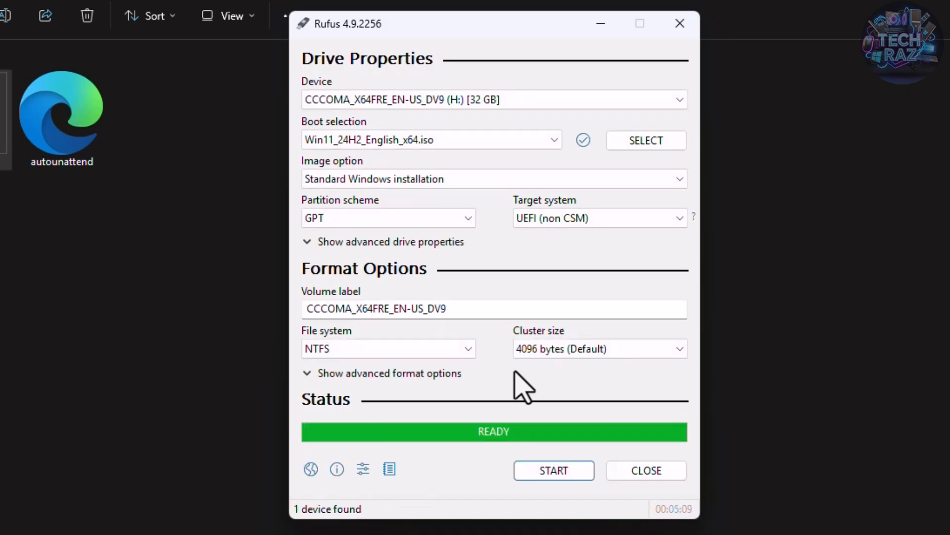
pyautogui.click(175, 35)
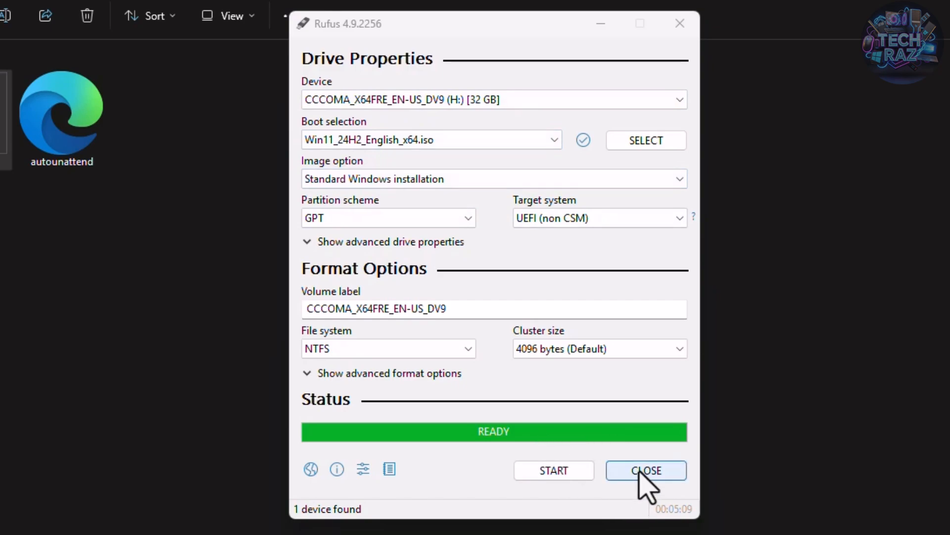
pyautogui.click(639, 472)
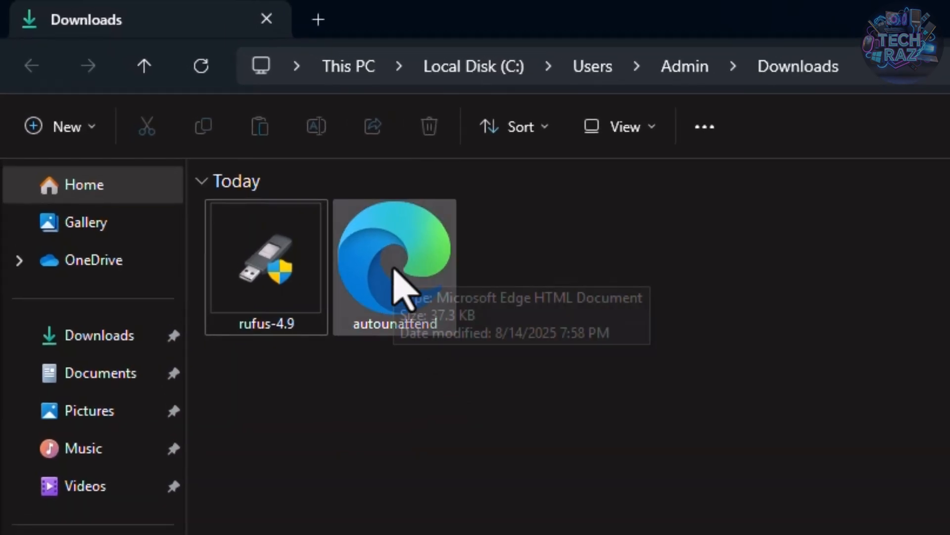
# Copy the autounattend file from Downloads to the root of the CCCOMA_X64FRE_EN-US_DV9 (H:) drive and show its contents in details view
pyautogui.rightClick(395, 270)
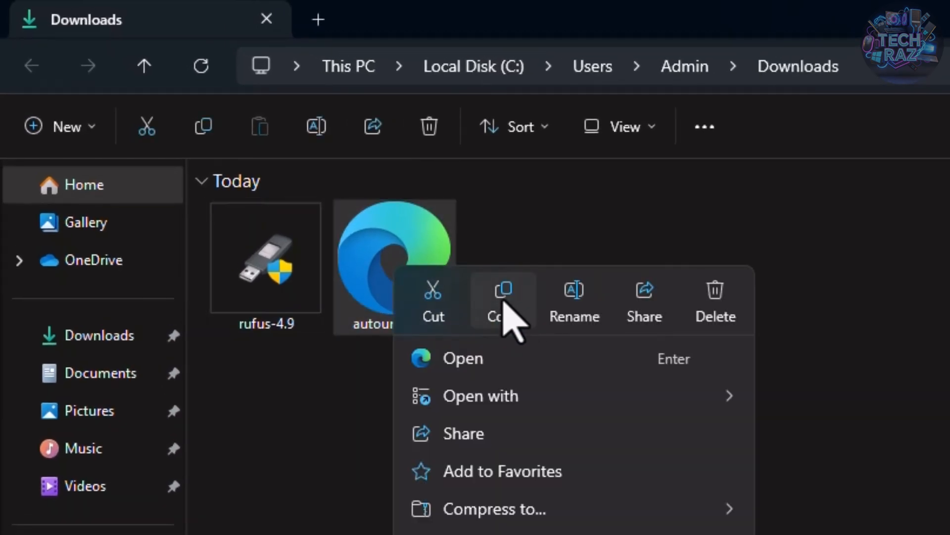
pyautogui.click(509, 311)
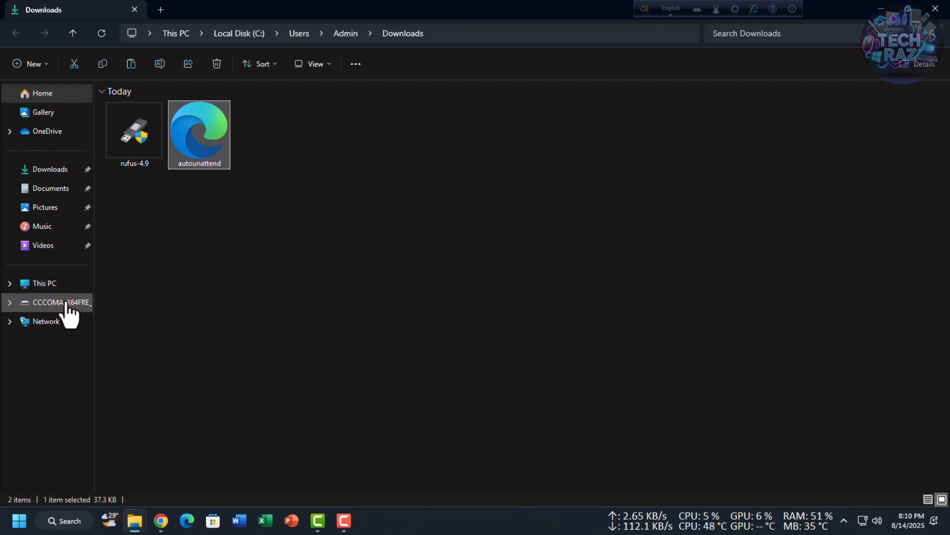
pyautogui.click(66, 303)
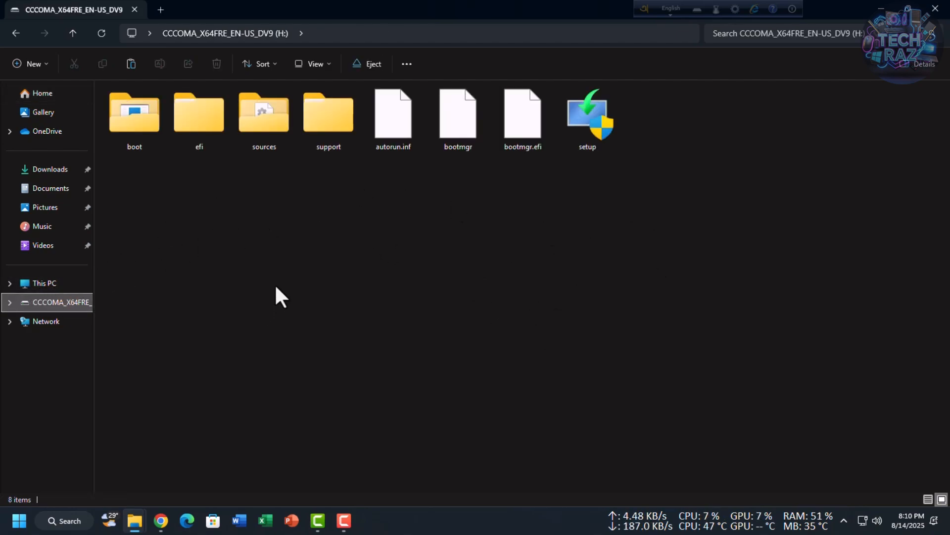
pyautogui.rightClick(276, 247)
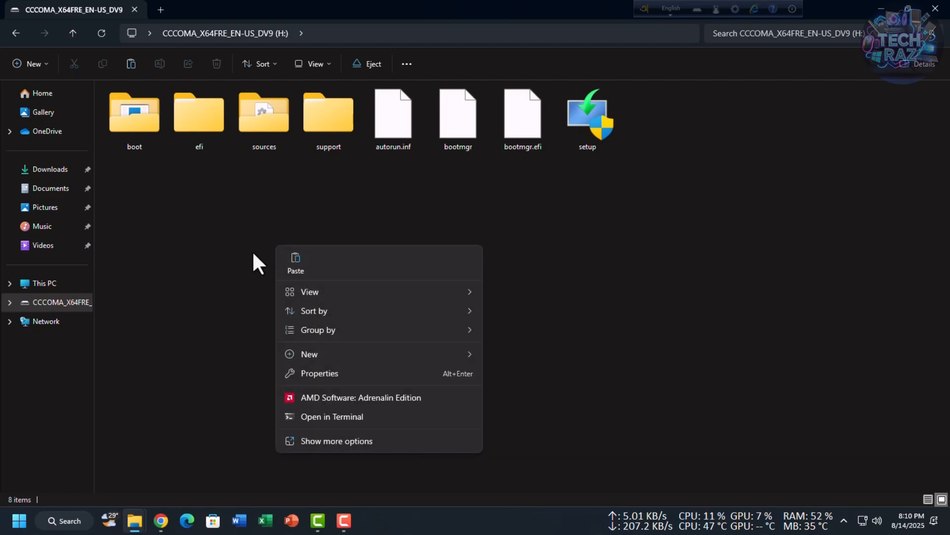
pyautogui.click(293, 262)
pyautogui.click(643, 198)
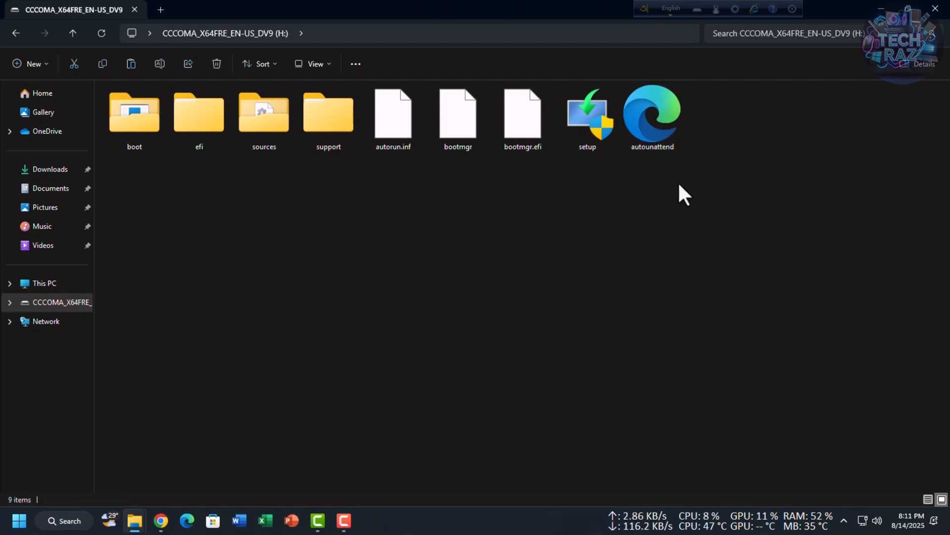
pyautogui.click(928, 499)
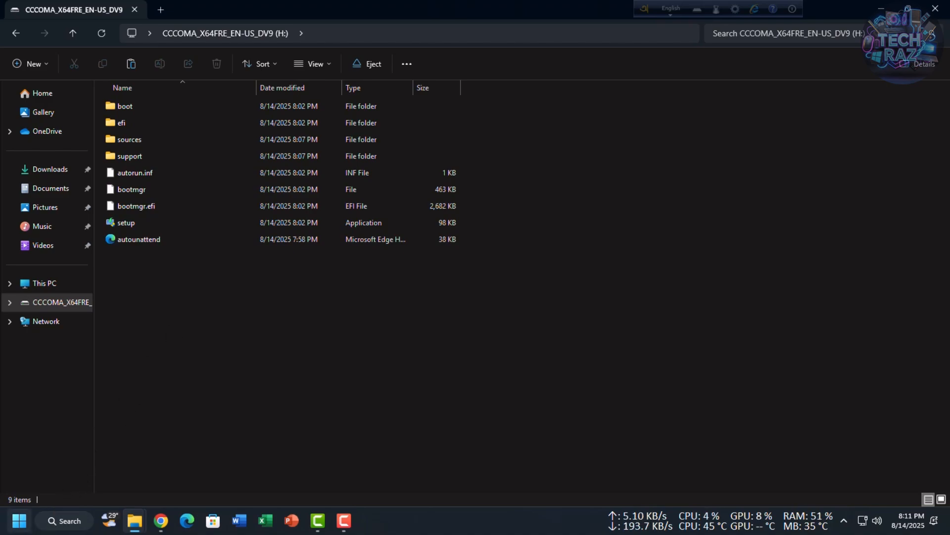
# Restart the computer to boot into Windows 11 Setup from the USB drive
pyautogui.click(19, 523)
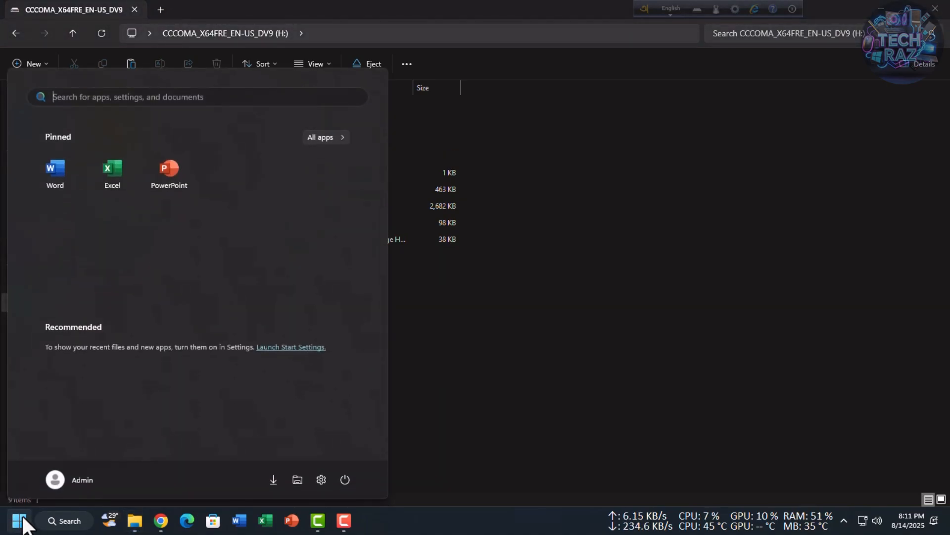
pyautogui.click(345, 480)
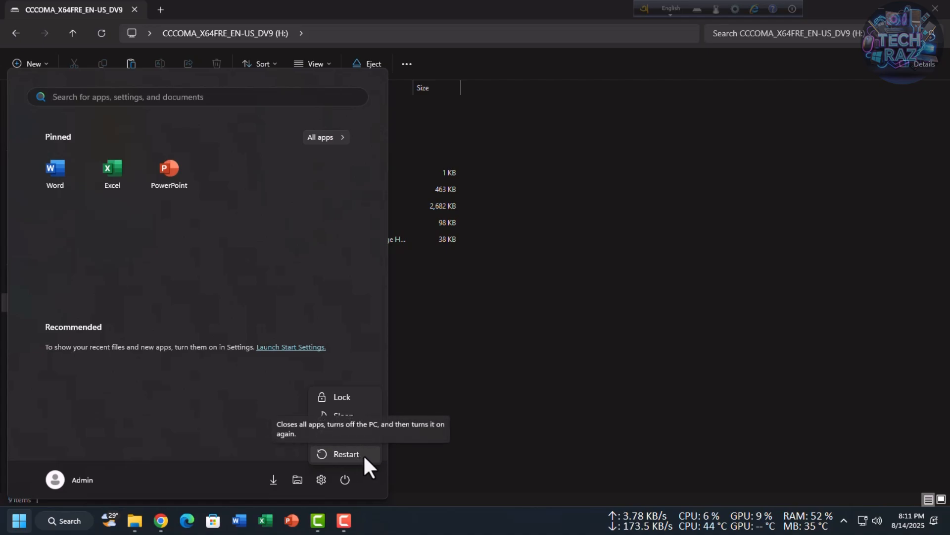
pyautogui.click(346, 454)
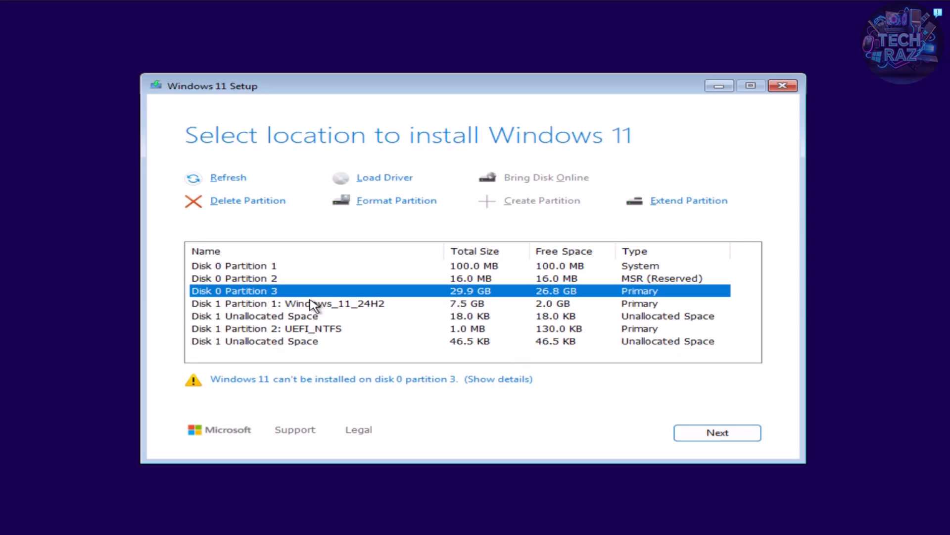
# Format Disk 0 Partition 3 and start installing Windows 11 on it
pyautogui.click(273, 267)
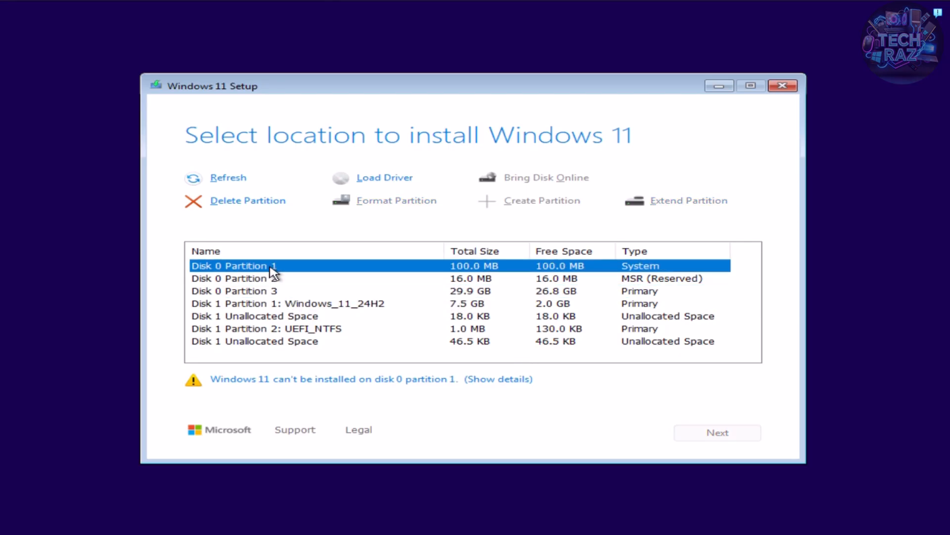
pyautogui.click(273, 280)
pyautogui.click(264, 292)
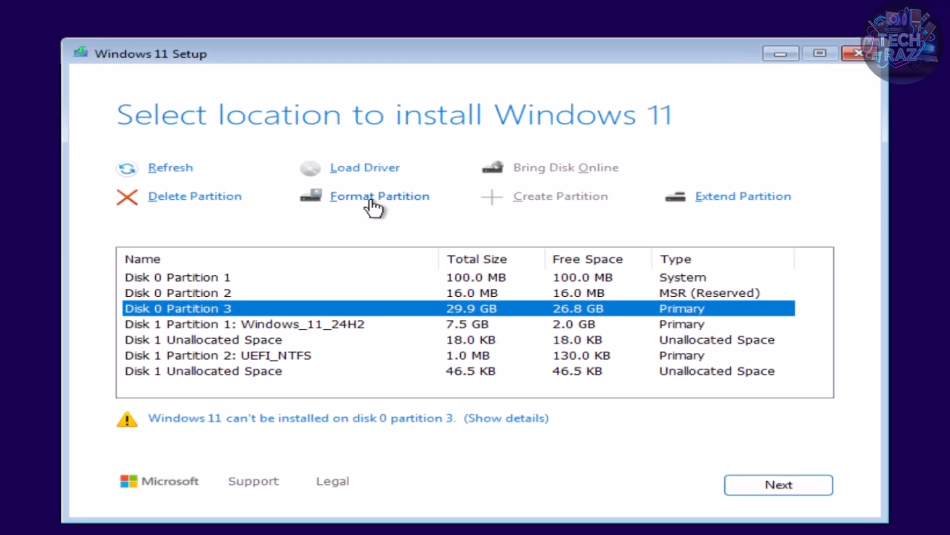
pyautogui.click(370, 198)
pyautogui.click(466, 328)
pyautogui.click(468, 309)
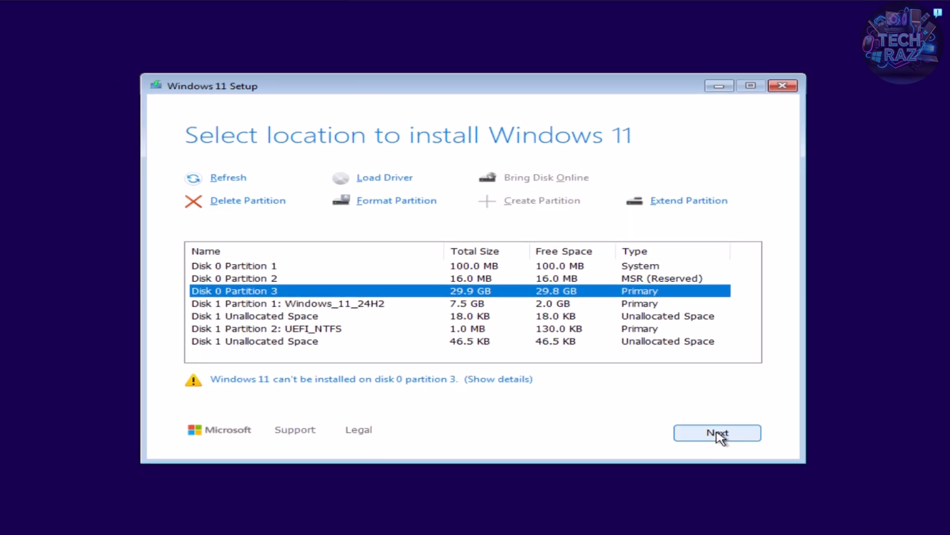
pyautogui.click(719, 434)
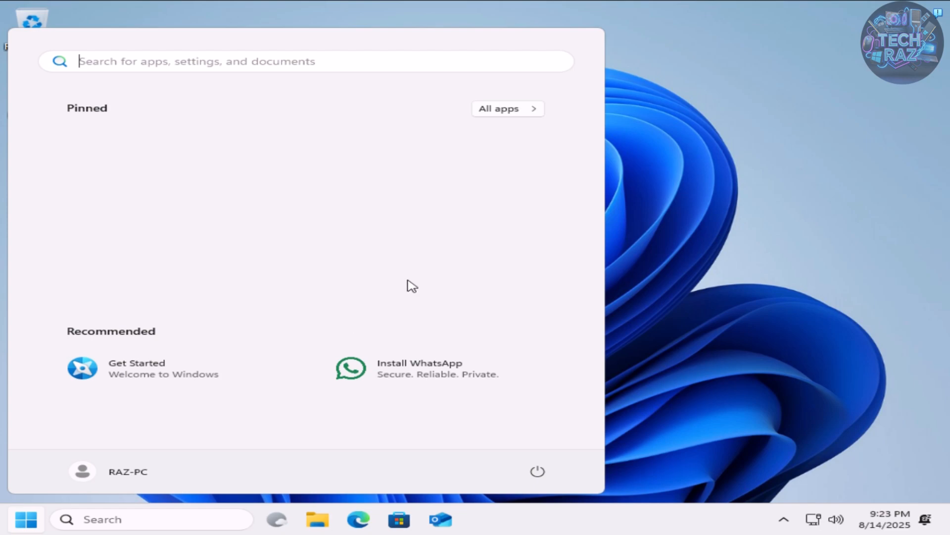
# Review the full list of installed apps on the new Windows 11 system and return to the pinned view
pyautogui.click(509, 115)
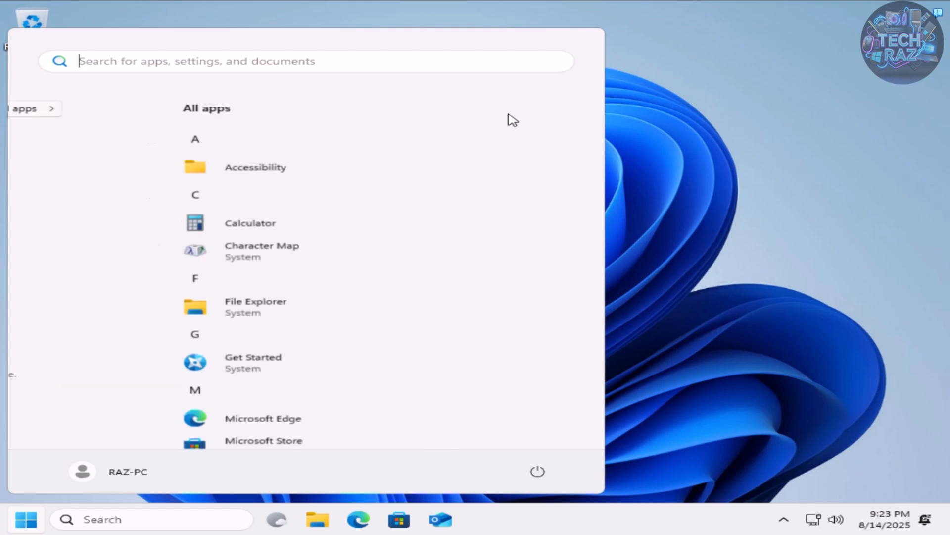
pyautogui.scroll(-3, 173, 206)
pyautogui.scroll(-5, 176, 206)
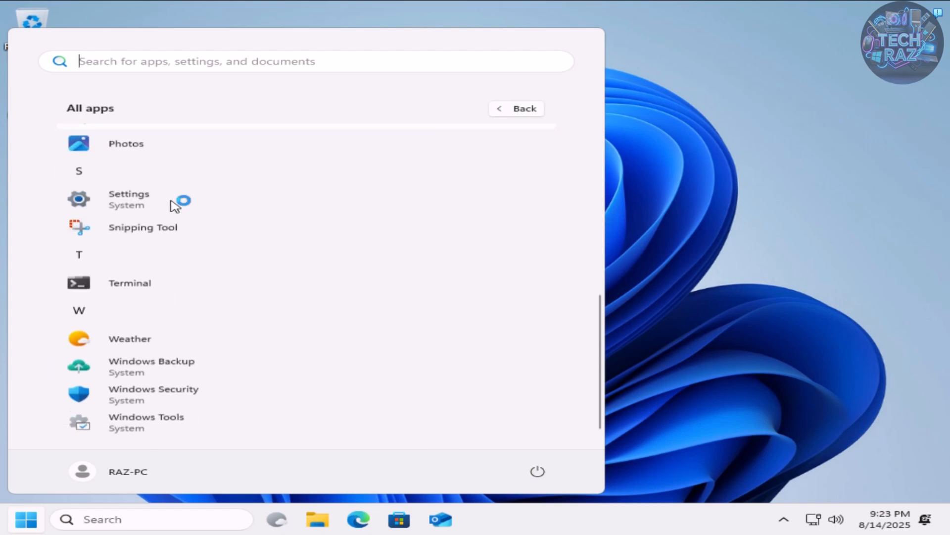
pyautogui.scroll(8, 135, 371)
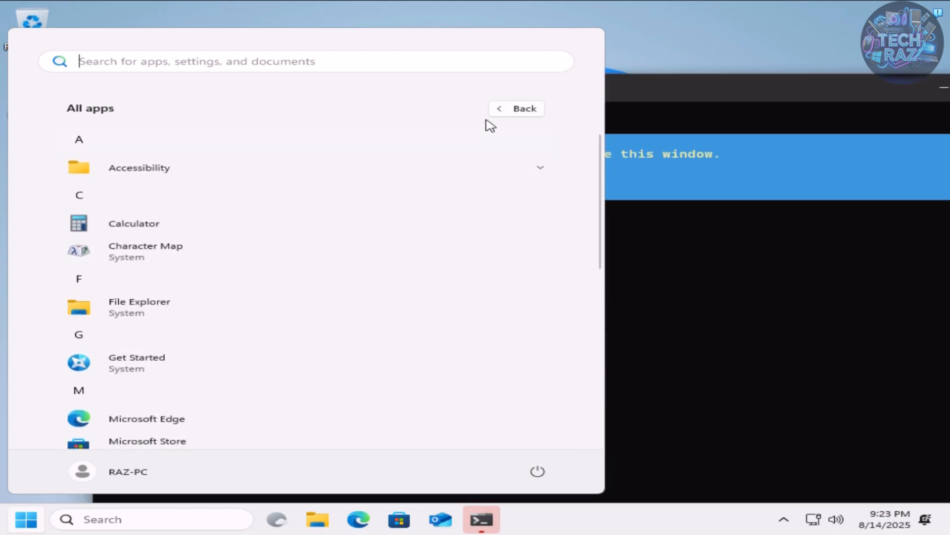
pyautogui.click(512, 110)
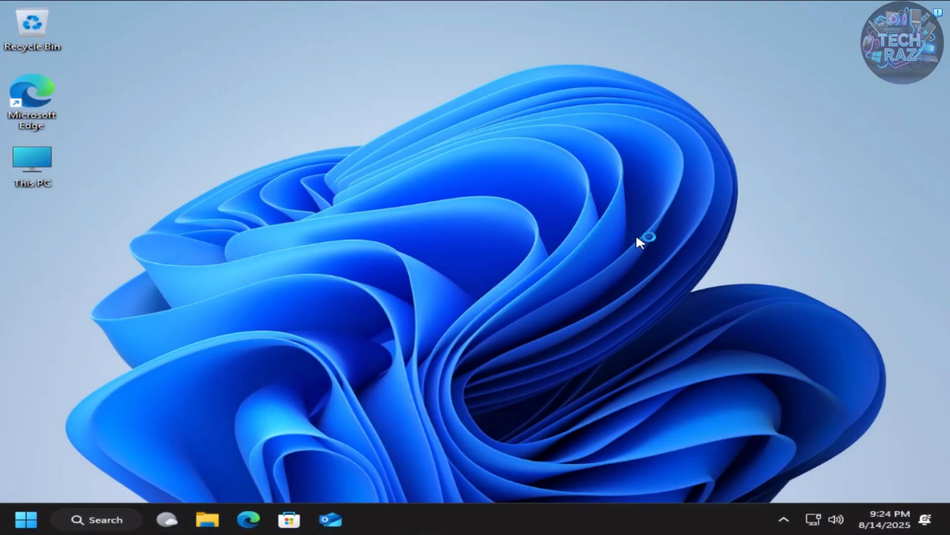
# Refresh the desktop, and inspect the properties of Local Disk (C:) in This PC to check its disk usage, closing both windows
pyautogui.rightClick(637, 237)
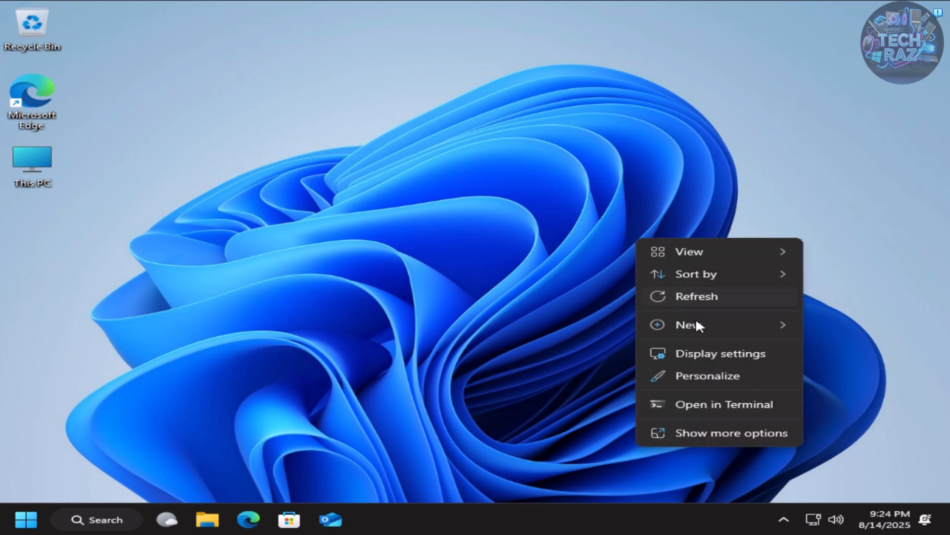
pyautogui.click(705, 292)
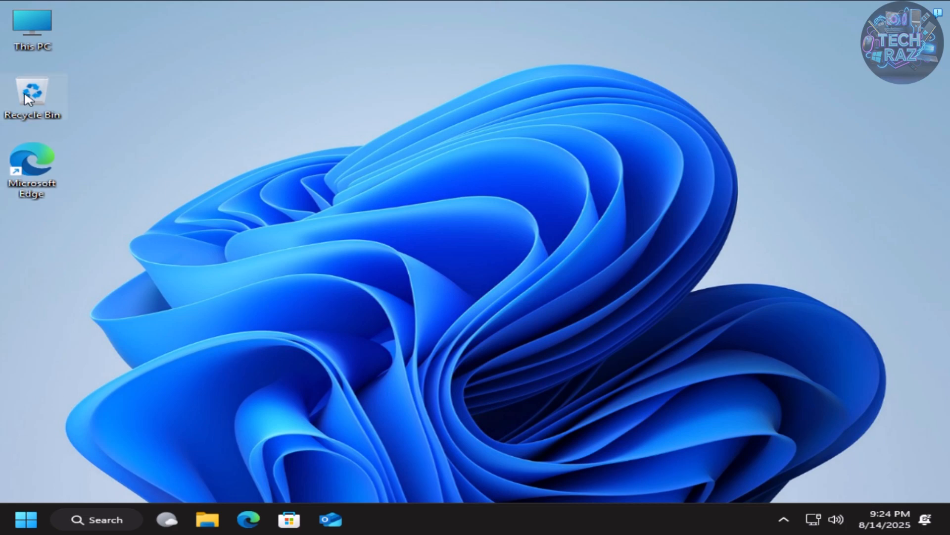
pyautogui.doubleClick(40, 34)
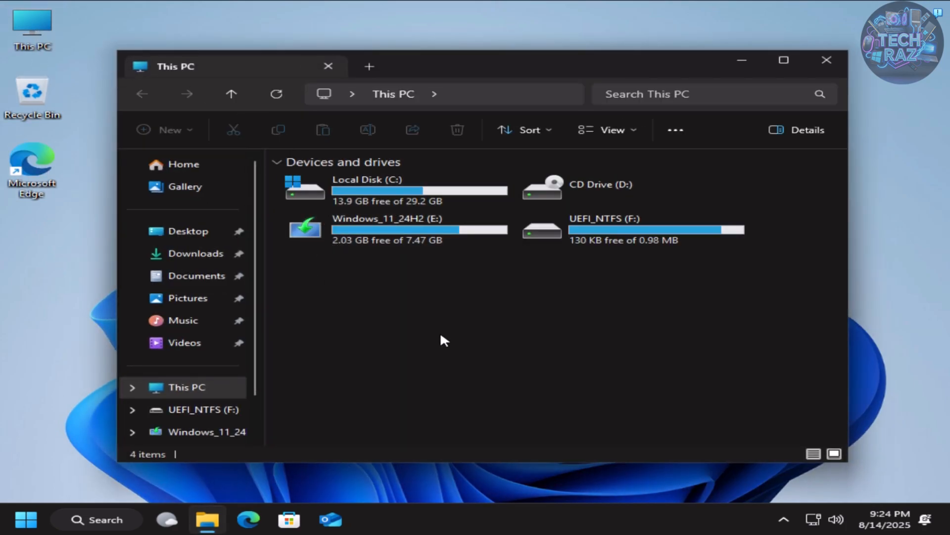
pyautogui.click(411, 205)
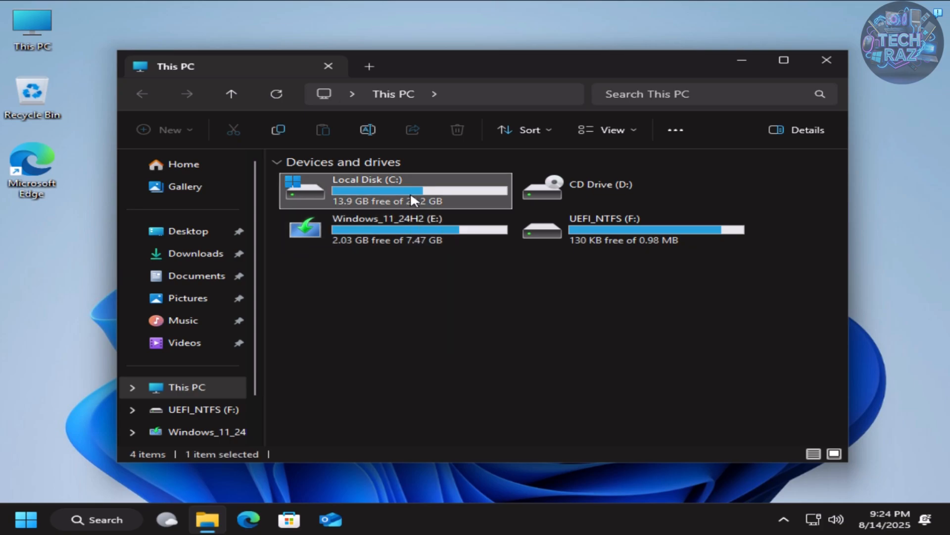
pyautogui.rightClick(411, 192)
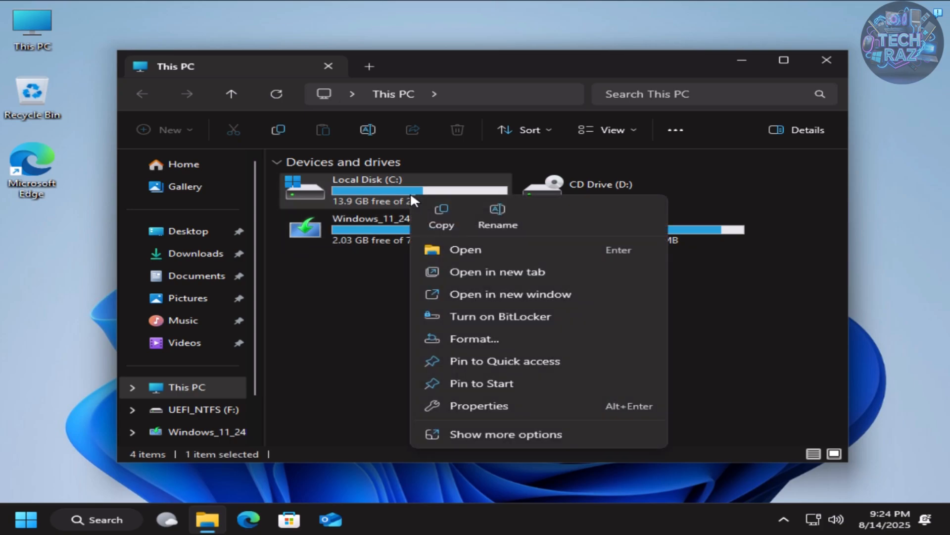
pyautogui.click(449, 402)
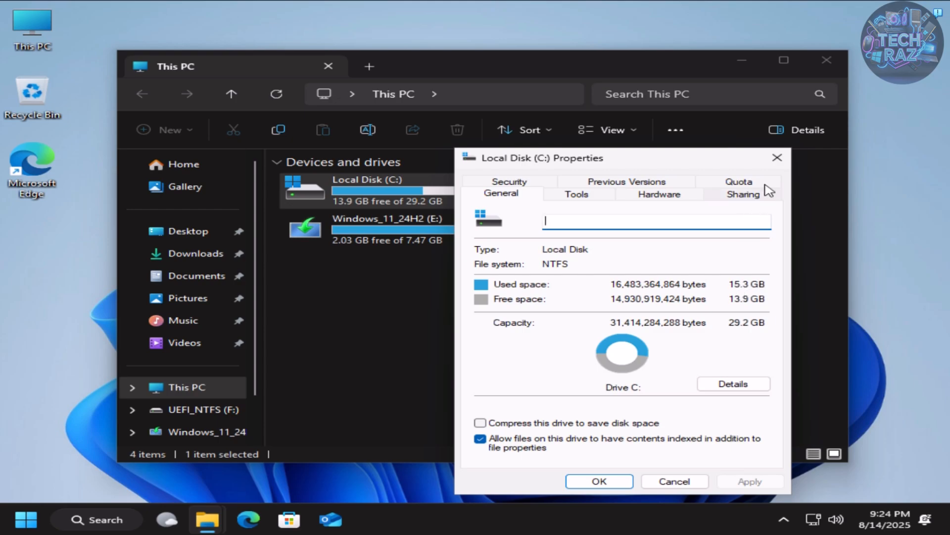
pyautogui.click(777, 157)
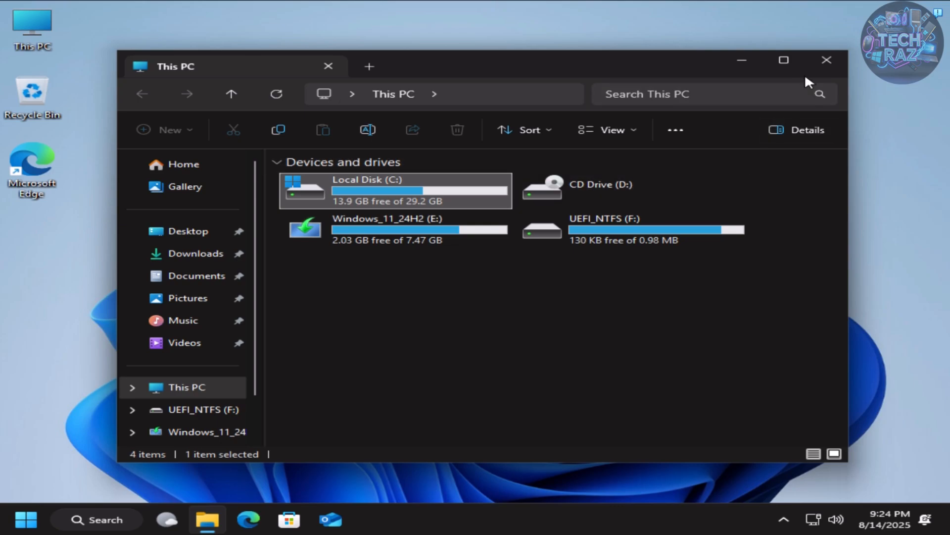
pyautogui.click(831, 60)
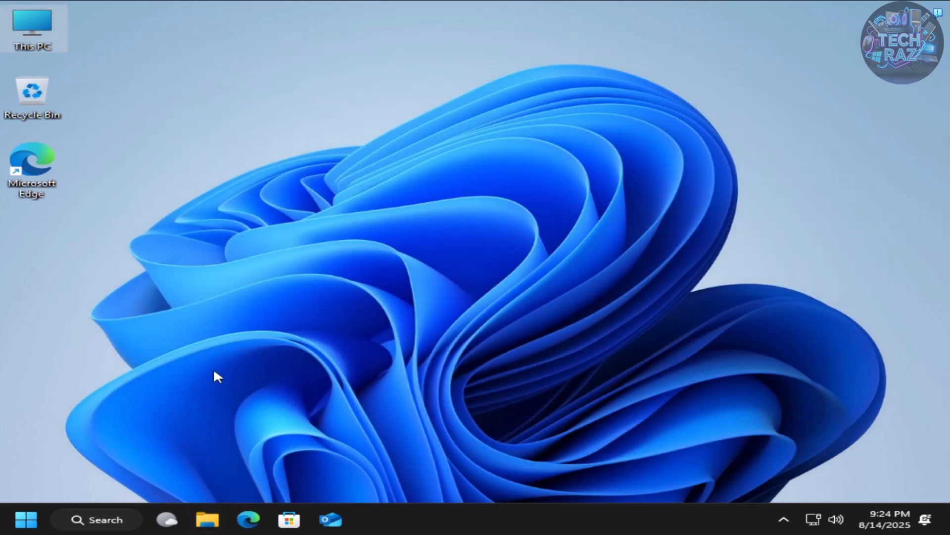
# Look through the full list of apps on the new system and open Settings from it
pyautogui.click(25, 519)
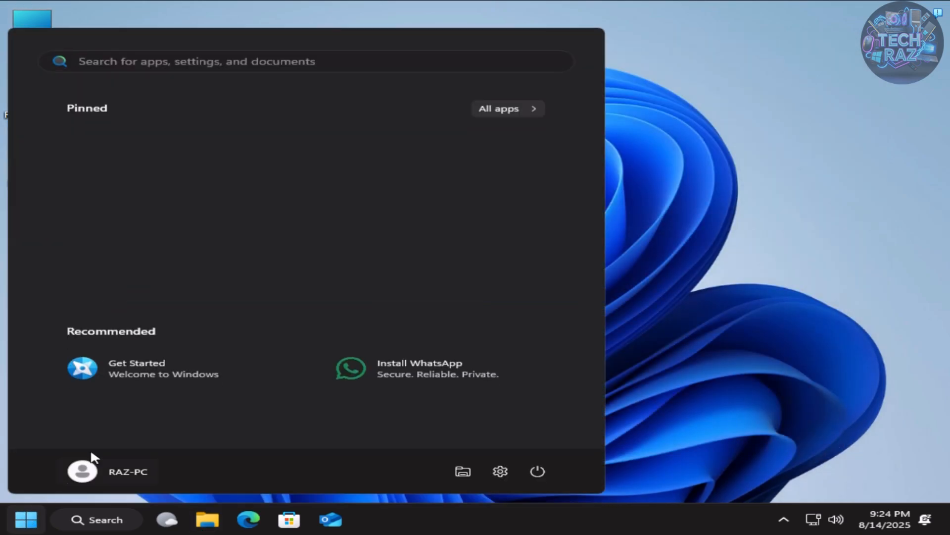
pyautogui.click(511, 110)
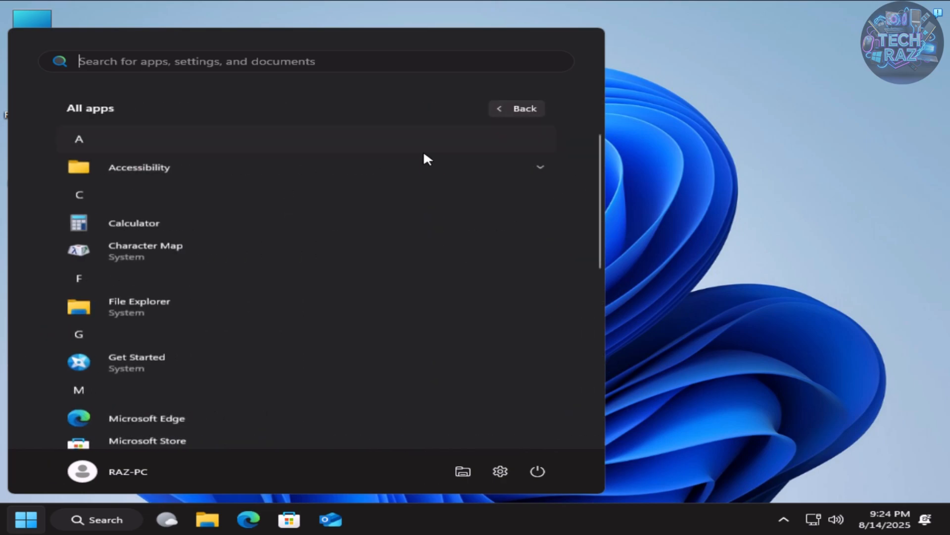
pyautogui.scroll(-1, 148, 208)
pyautogui.scroll(-4, 148, 216)
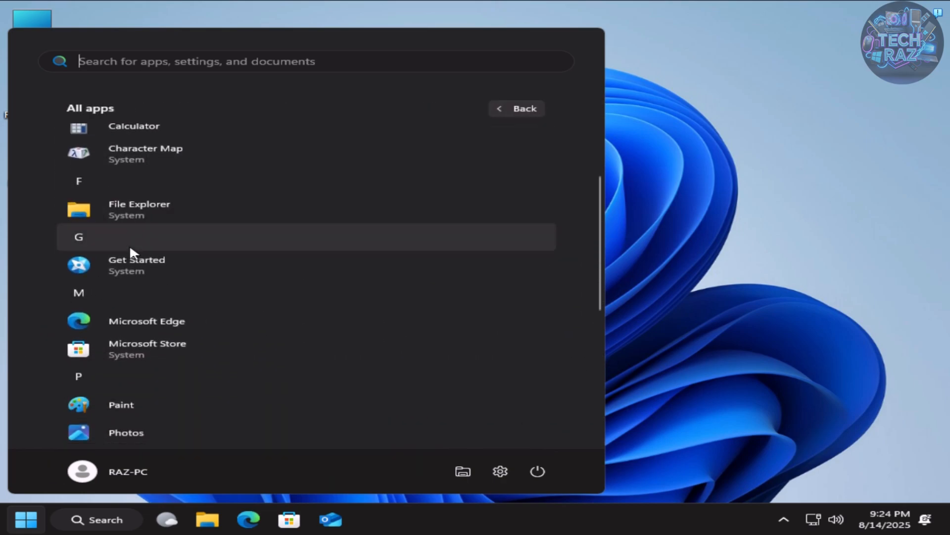
pyautogui.scroll(-5, 127, 256)
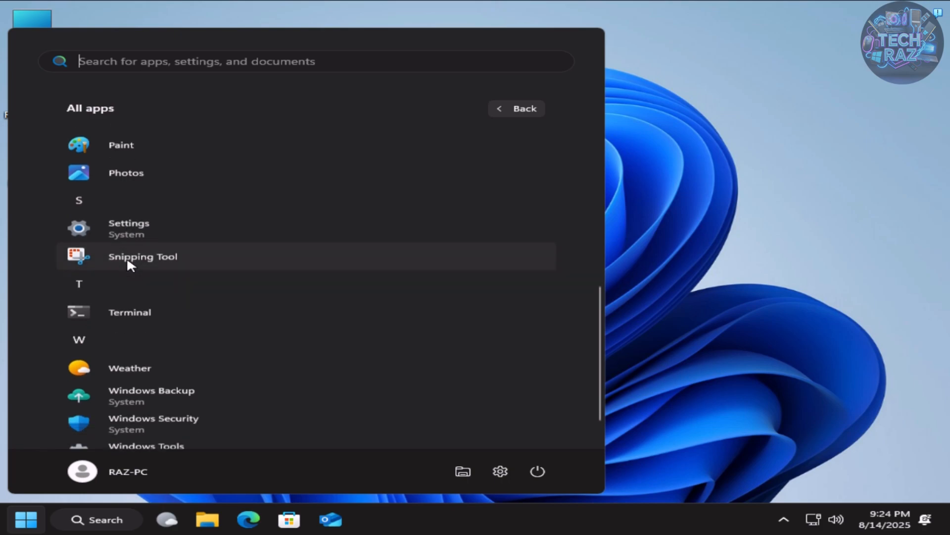
pyautogui.click(134, 195)
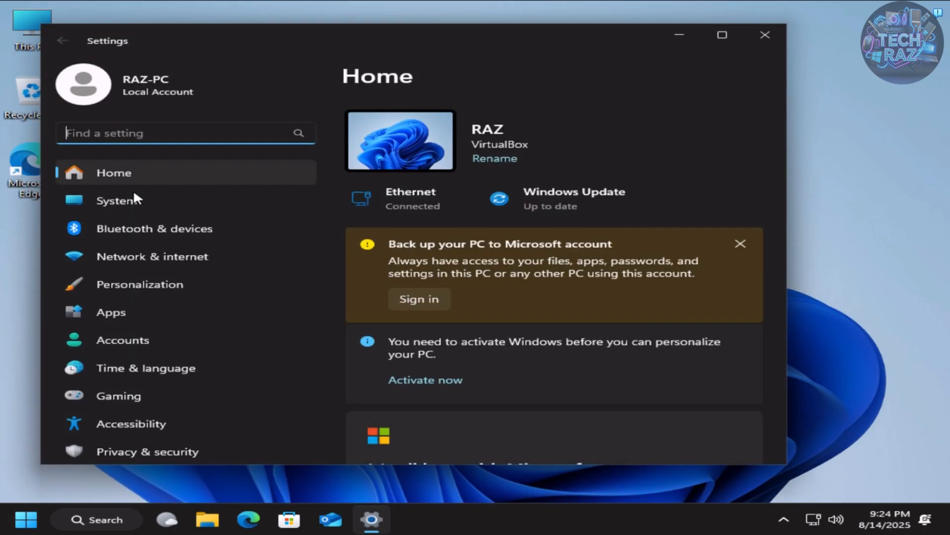
# Review the device and Windows specifications on the System > About page in a maximised Settings window
pyautogui.click(125, 203)
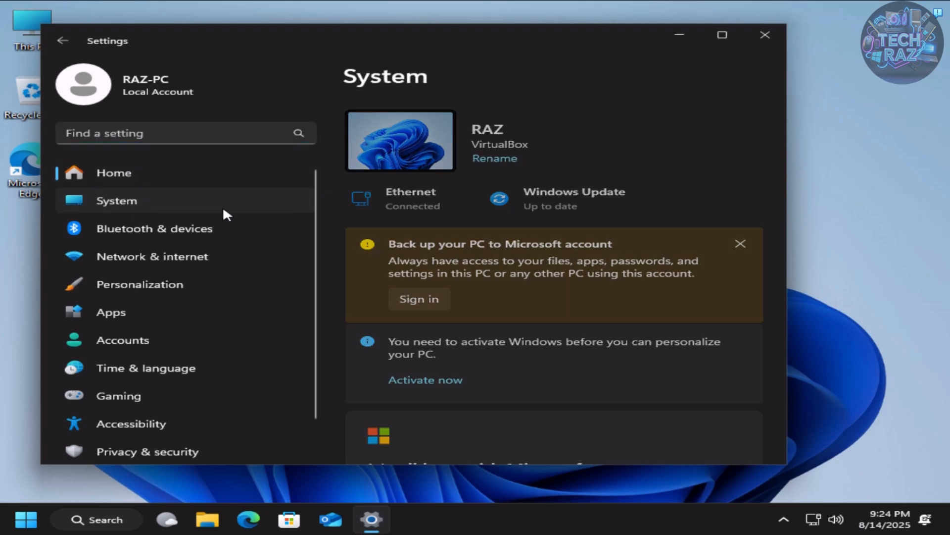
pyautogui.scroll(-4, 436, 316)
pyautogui.scroll(-10, 444, 366)
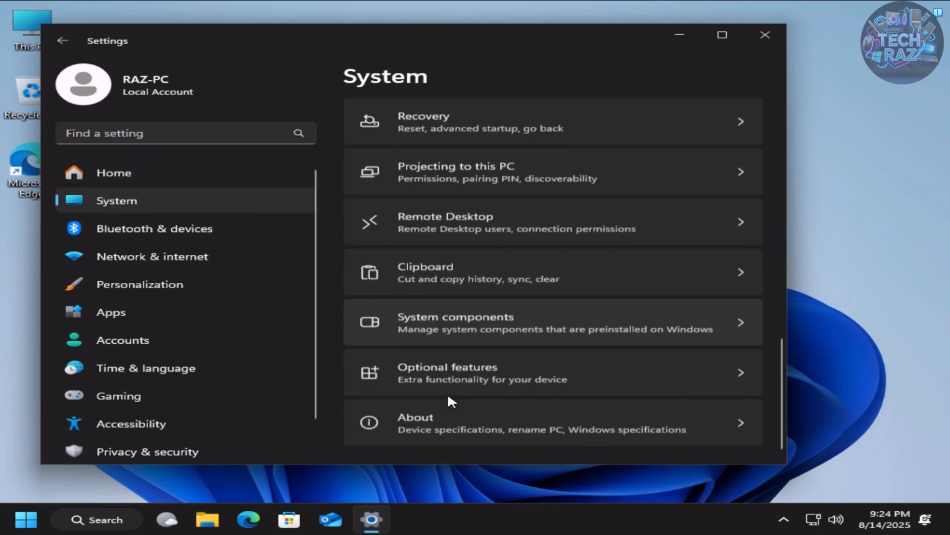
pyautogui.click(441, 408)
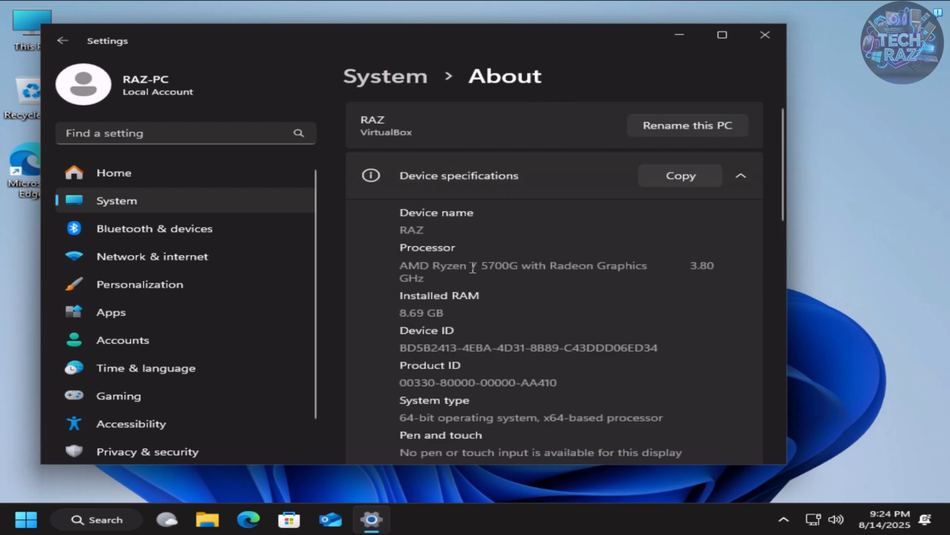
pyautogui.click(722, 35)
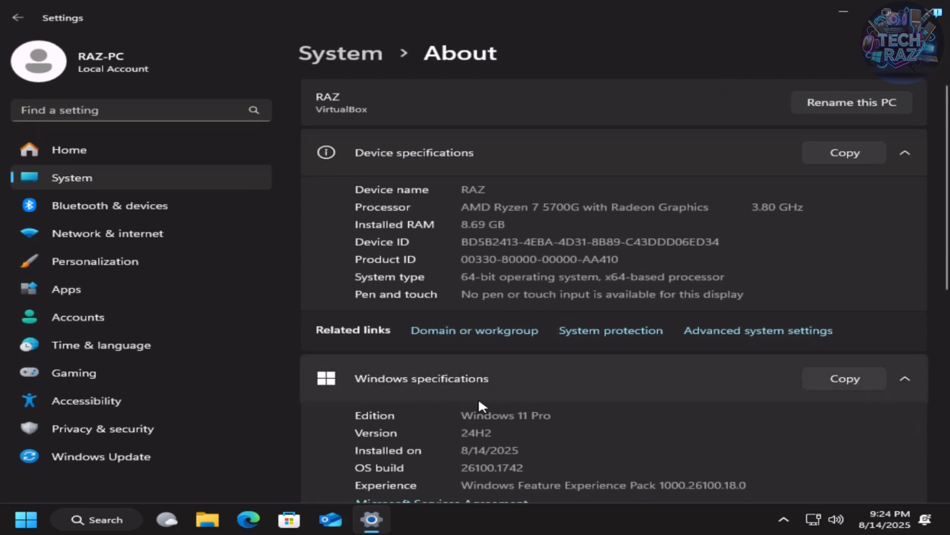
pyautogui.scroll(-1, 478, 401)
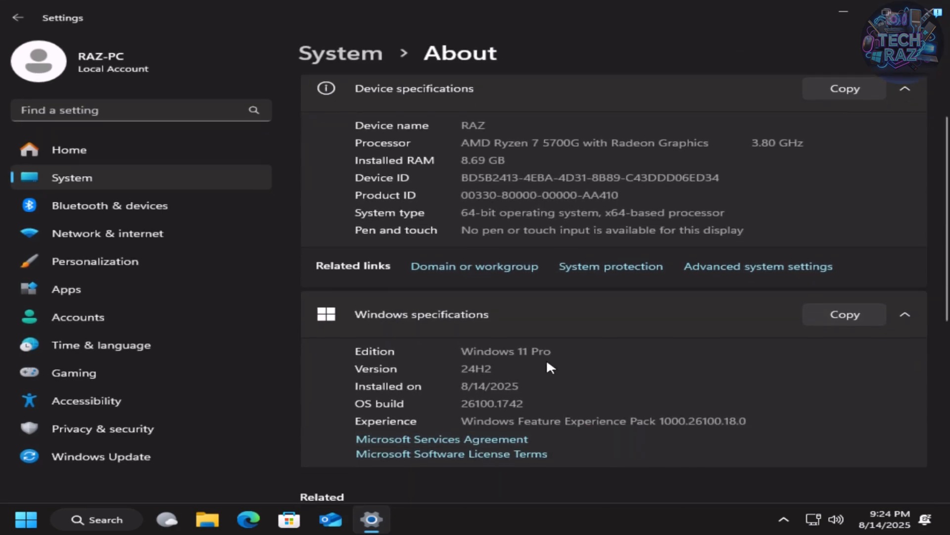
# Check the Windows Update status and review the complete list under Apps > Installed apps, closing Settings when finished
pyautogui.click(84, 451)
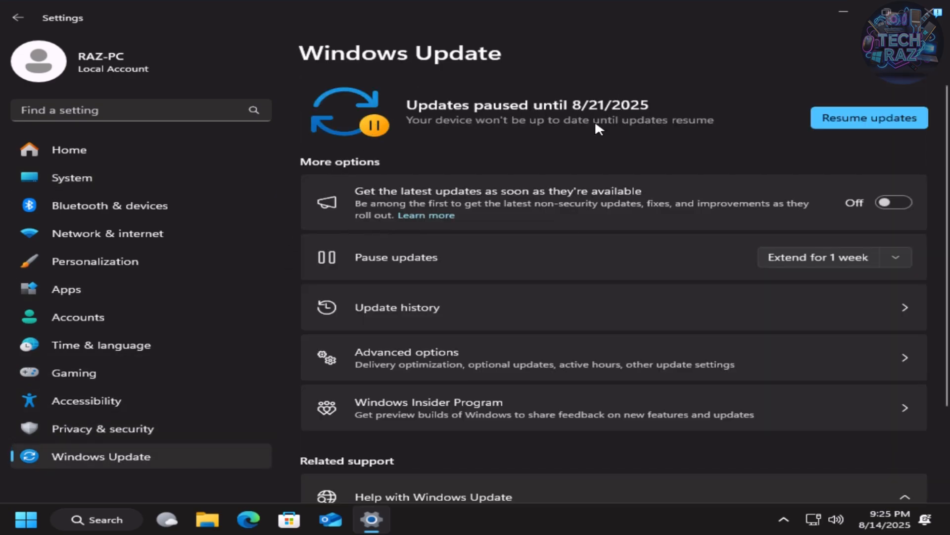
pyautogui.click(58, 299)
pyautogui.click(389, 108)
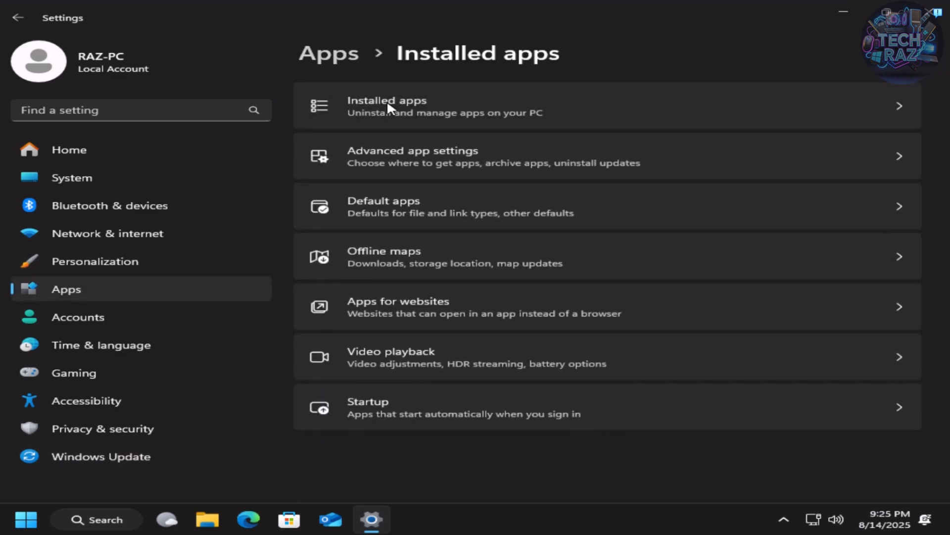
pyautogui.scroll(-5, 407, 243)
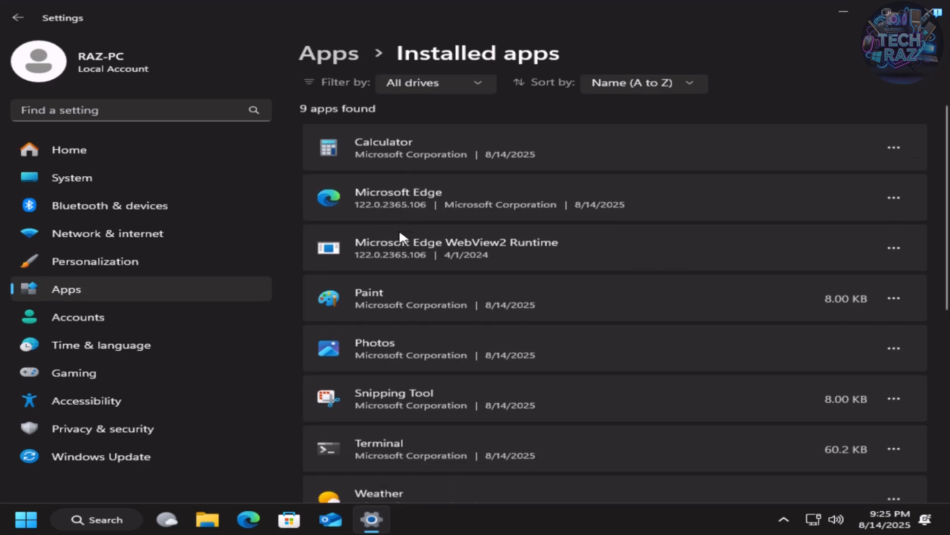
pyautogui.scroll(-3, 395, 400)
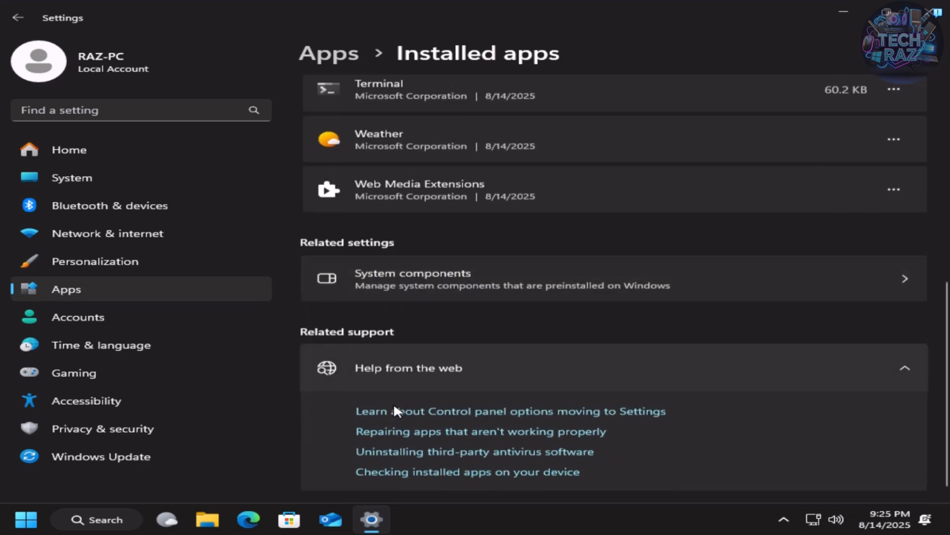
pyautogui.scroll(1, 414, 341)
pyautogui.scroll(8, 414, 342)
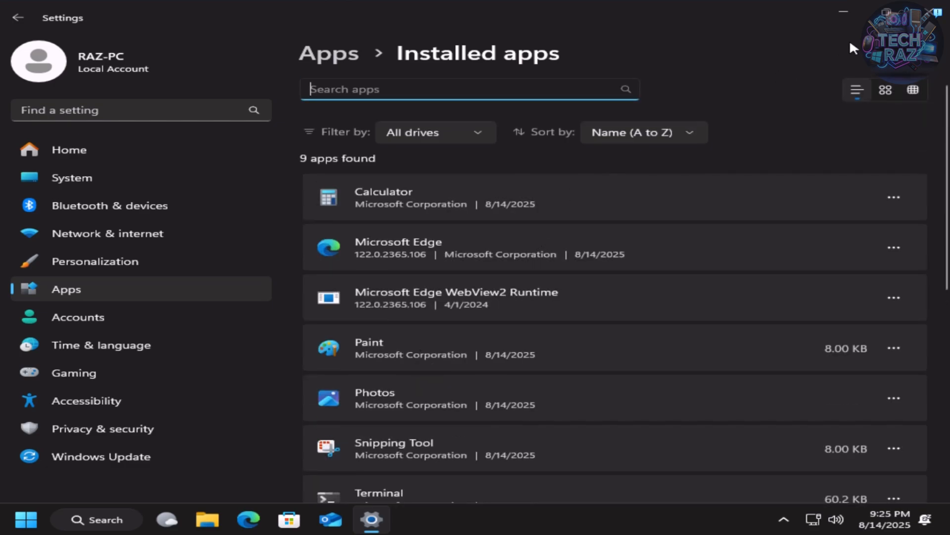
pyautogui.click(929, 11)
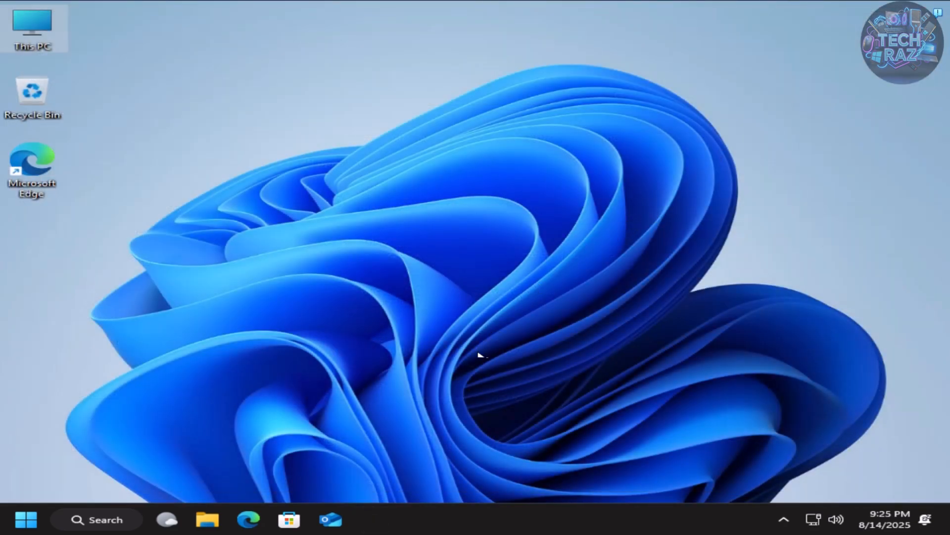
# Inspect the running processes and the CPU and memory performance in Task Manager, and close it
pyautogui.rightClick(424, 509)
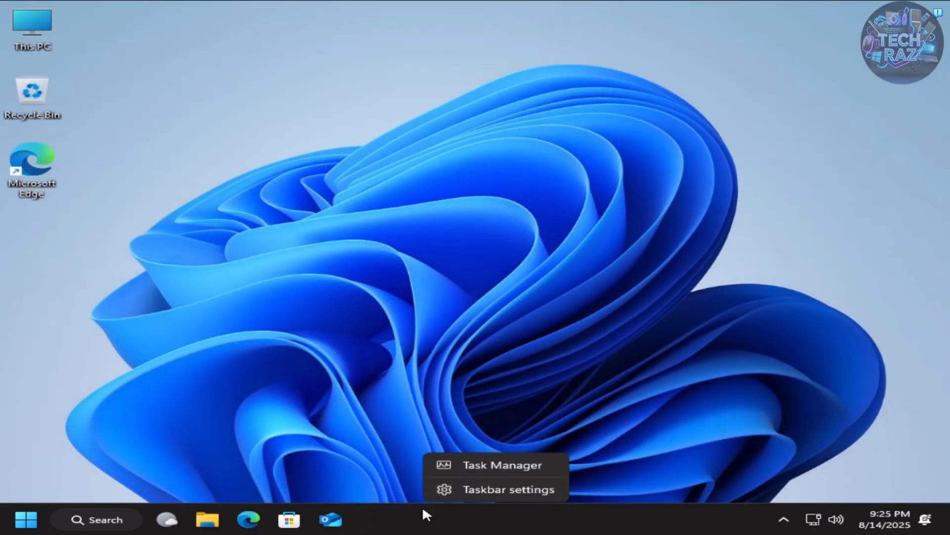
pyautogui.click(459, 466)
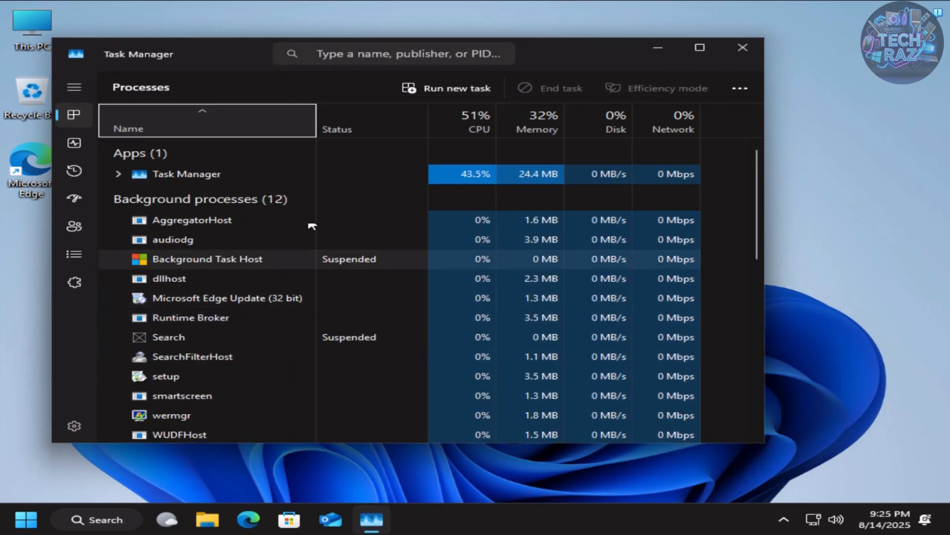
pyautogui.click(74, 149)
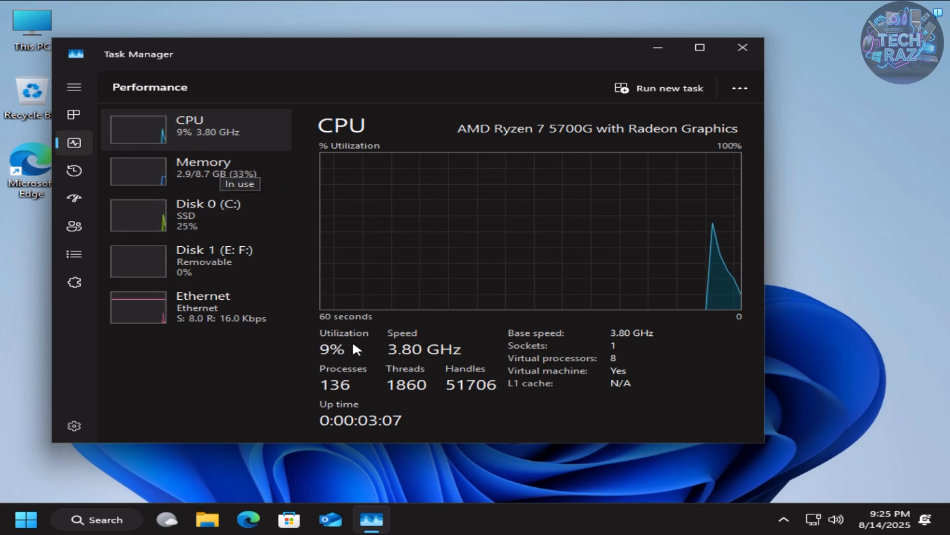
pyautogui.click(215, 171)
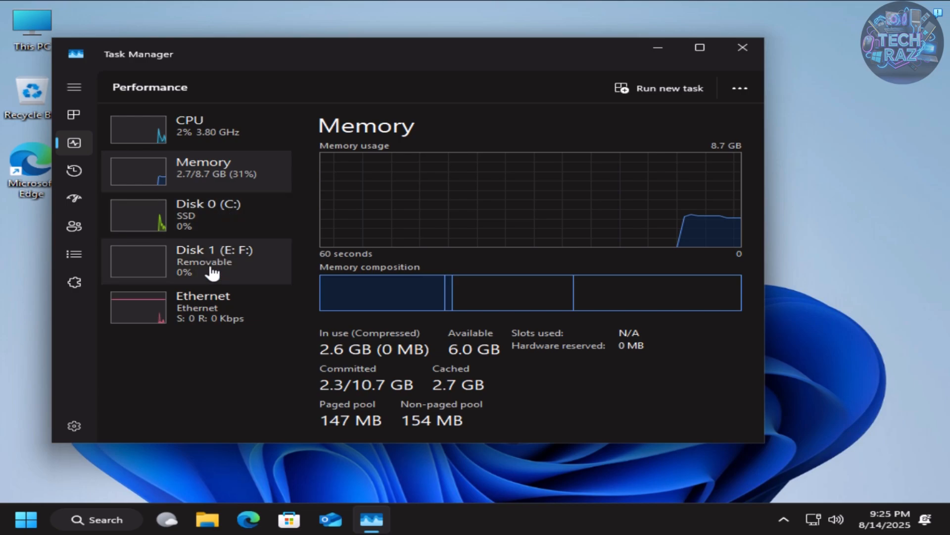
pyautogui.click(200, 133)
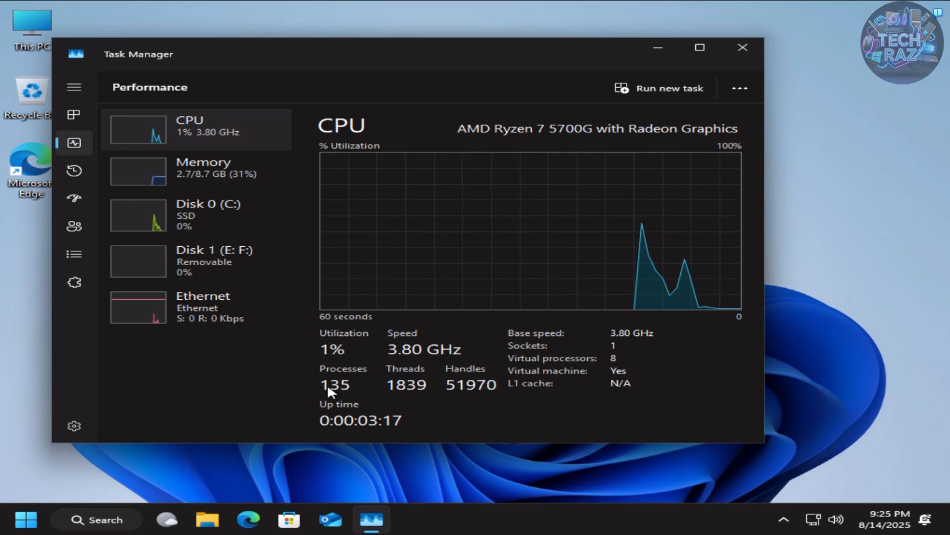
pyautogui.click(756, 45)
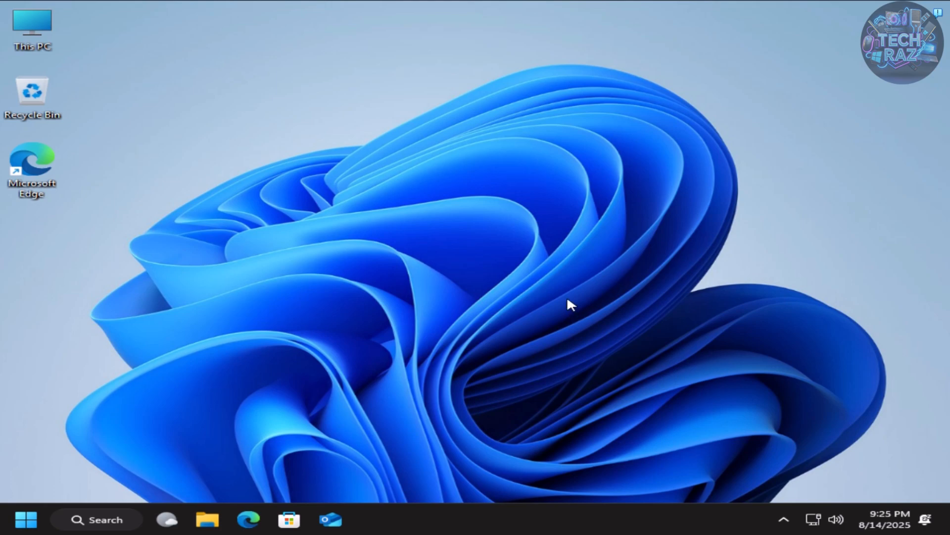